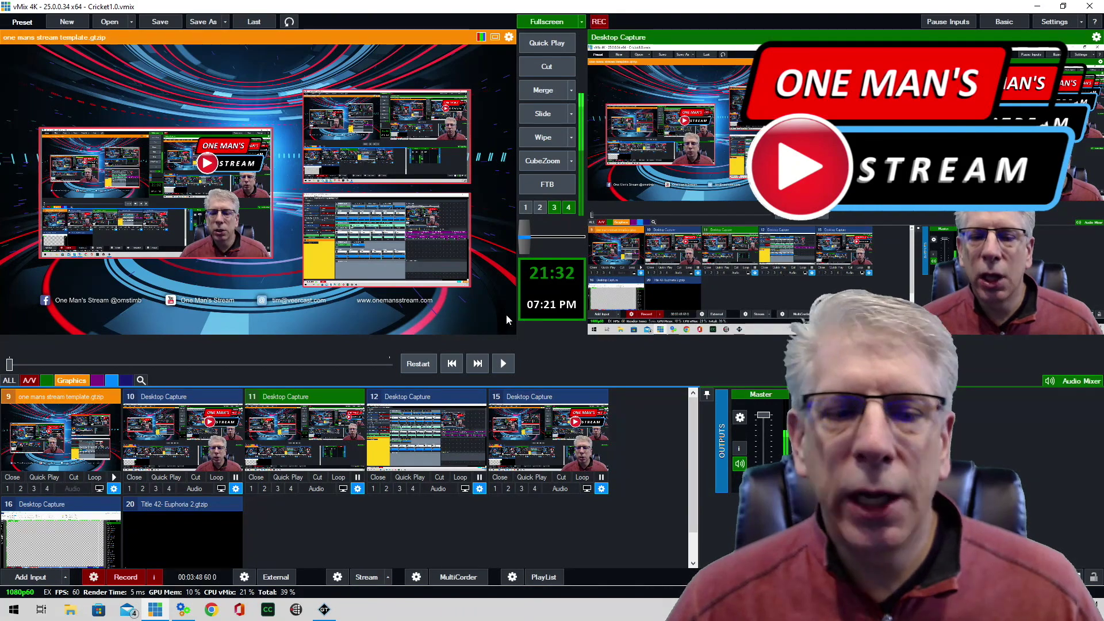
Show all inputs and put the cricket lowerthird title on overlay 1, followed by the cricket lowerthird batters title
{"action": "left_click", "coordinate": [10, 381]}
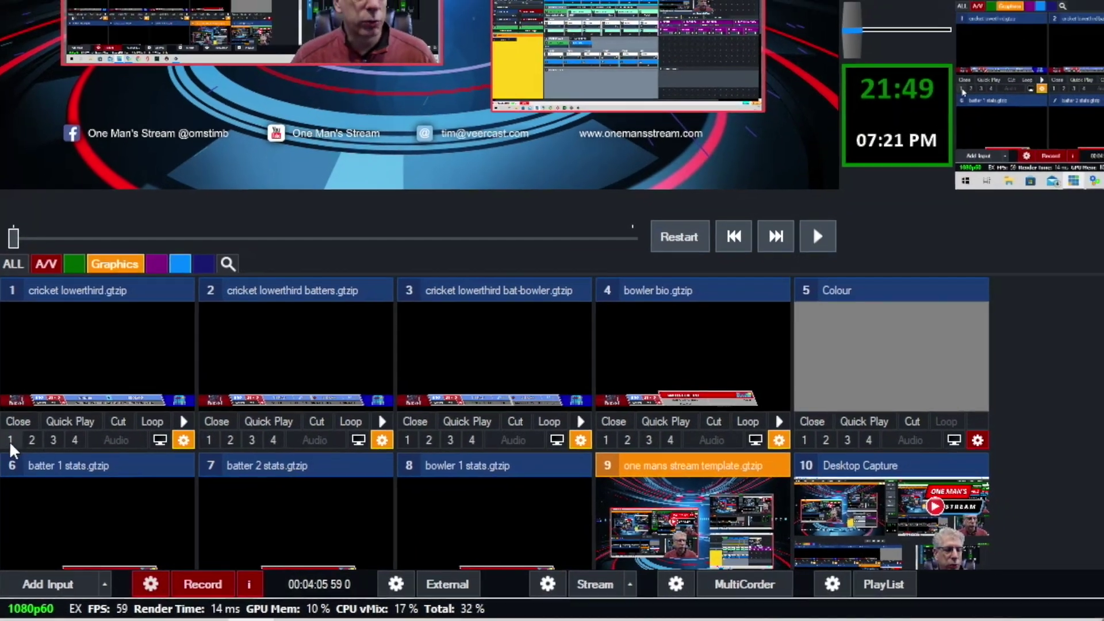
{"action": "left_click", "coordinate": [10, 433]}
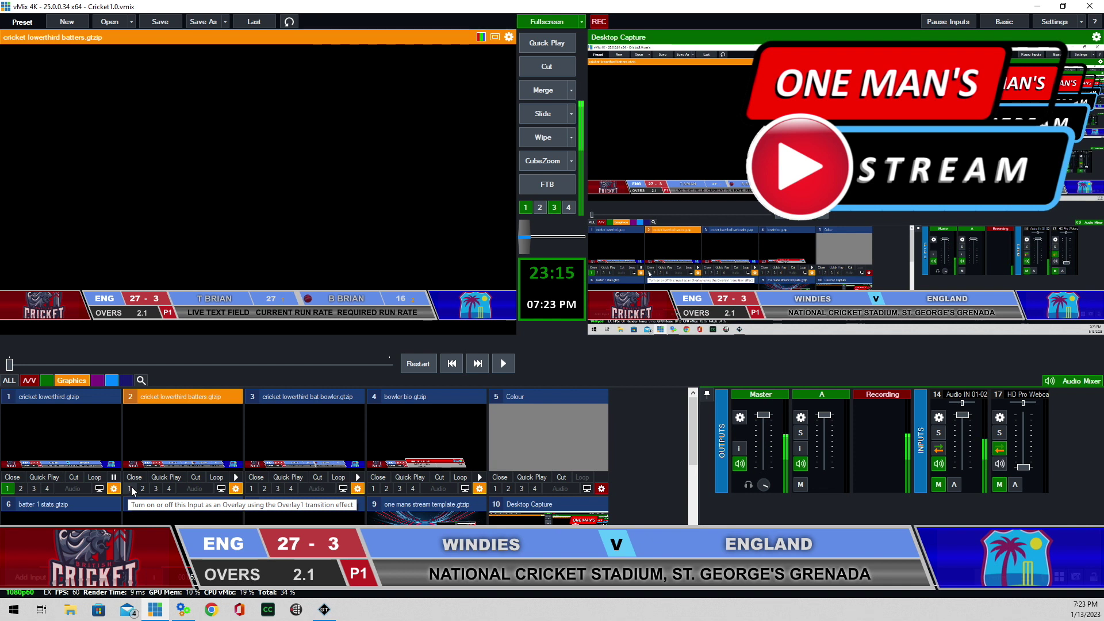
{"action": "left_click", "coordinate": [131, 488]}
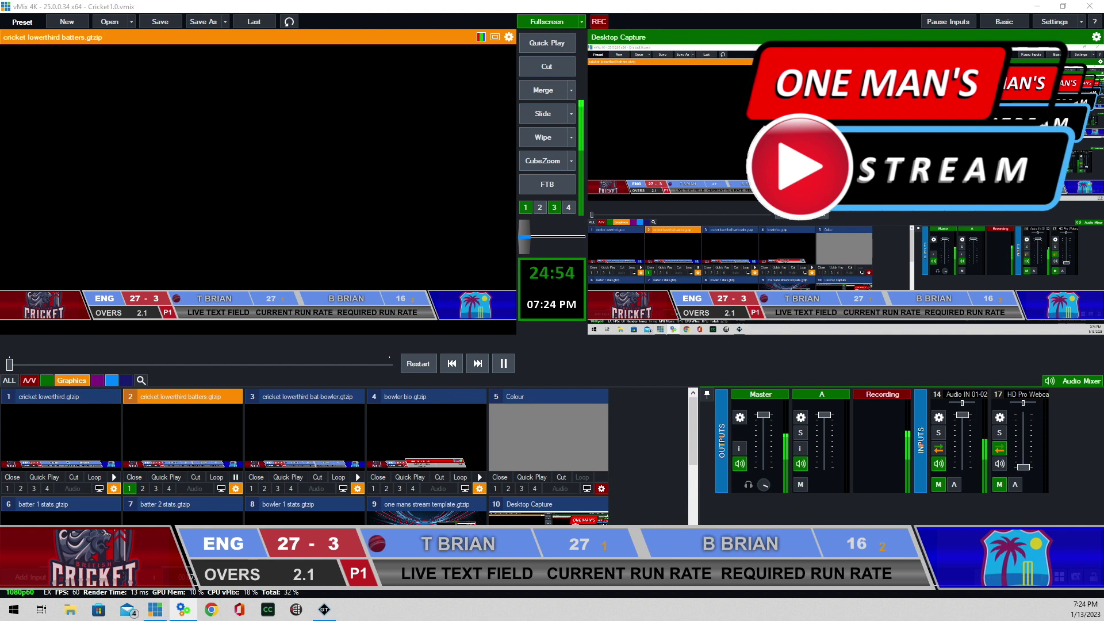
{"action": "left_click", "coordinate": [463, 575]}
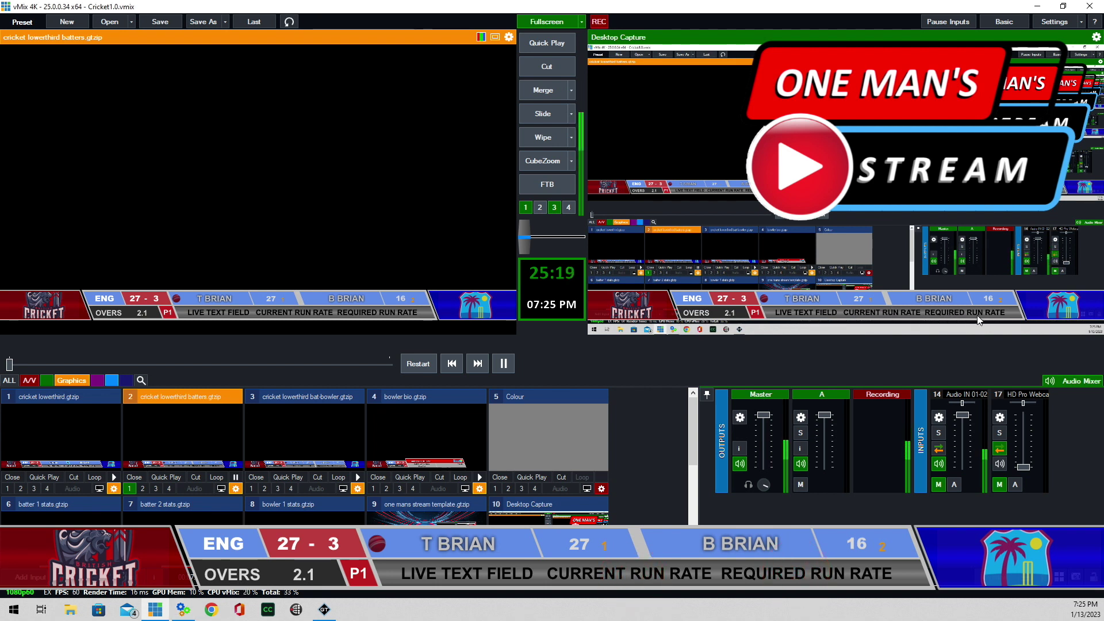
Switch overlay 1 to the cricket lowerthird bat-bowler title, followed by the bowler bio title
{"action": "left_click", "coordinate": [252, 489]}
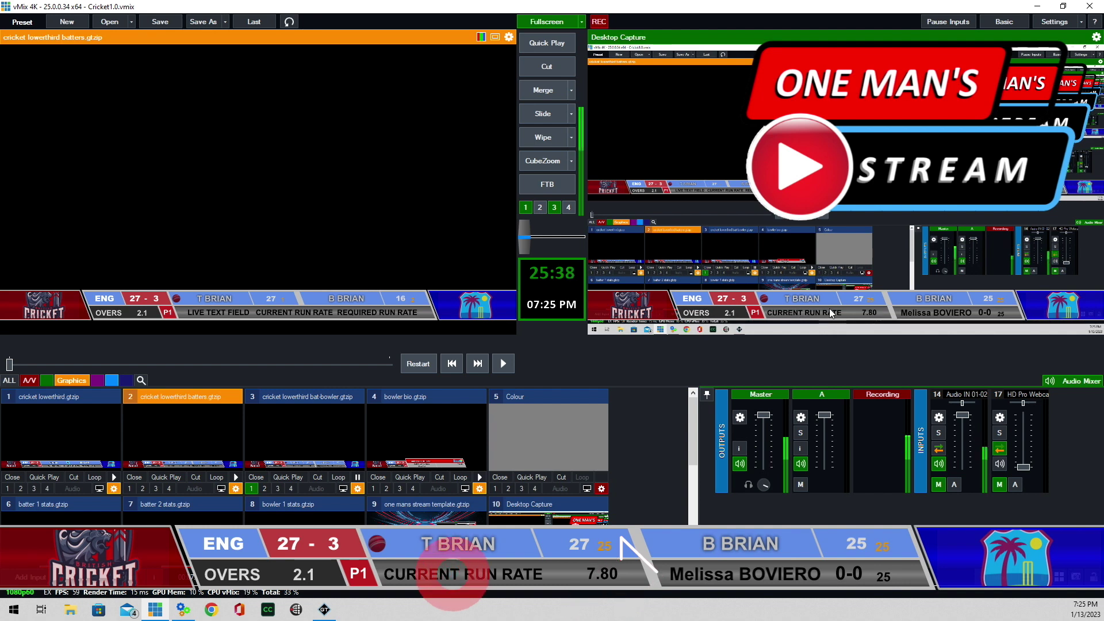
{"action": "left_click", "coordinate": [403, 449]}
{"action": "left_click", "coordinate": [374, 489]}
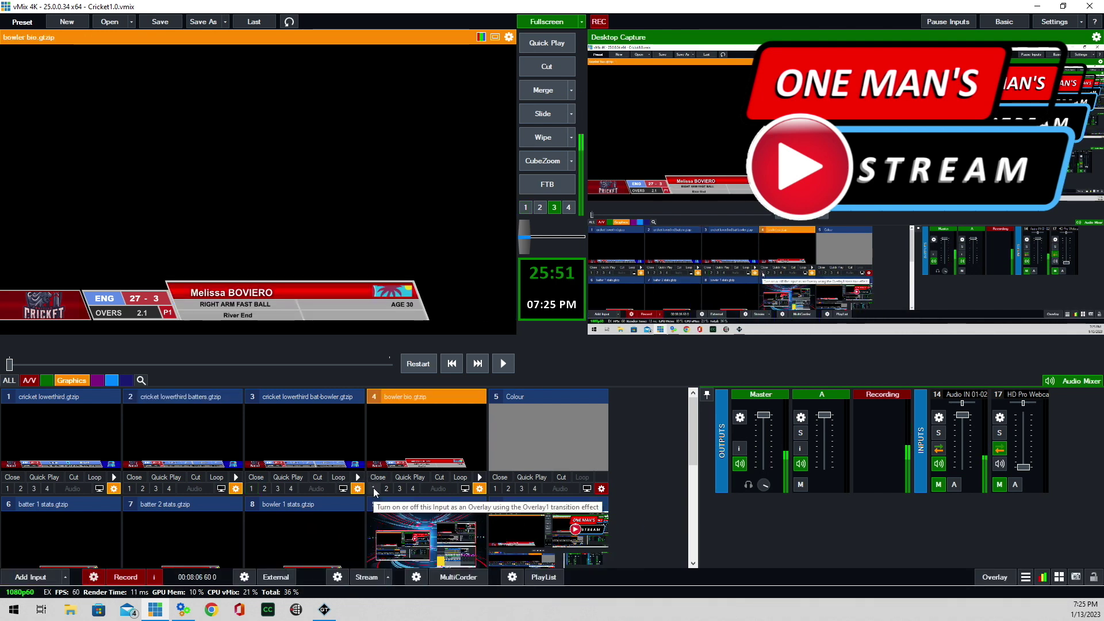
{"action": "left_click", "coordinate": [374, 488]}
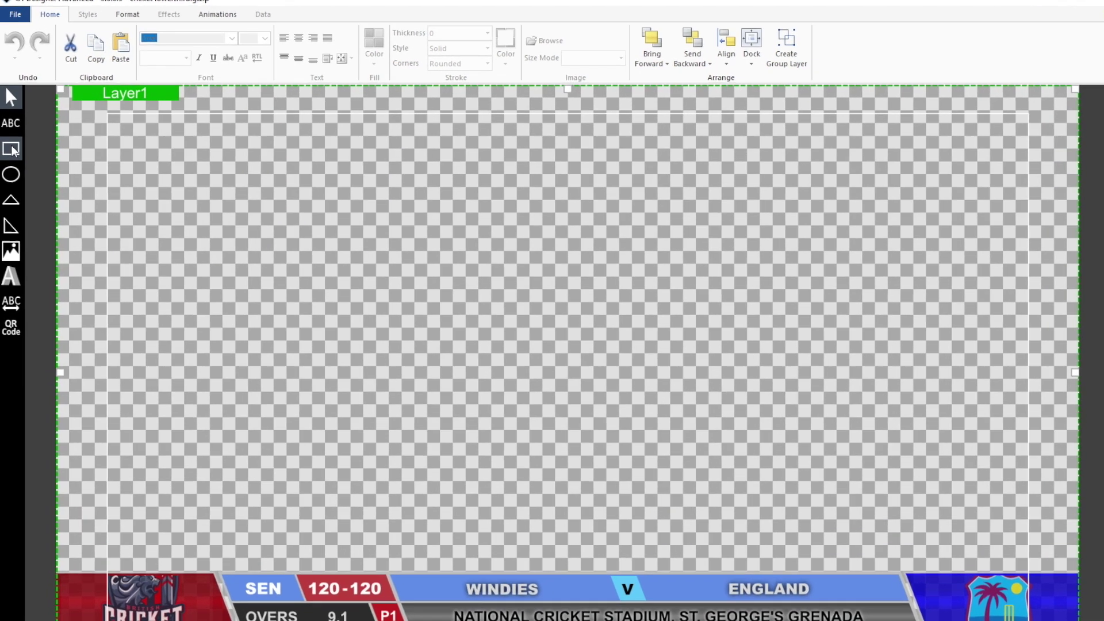
Draw a wide red rectangle near the upper-left corner of the title canvas
{"action": "left_click", "coordinate": [11, 150]}
{"action": "left_click_drag", "start_coordinate": [123, 150], "coordinate": [270, 163]}
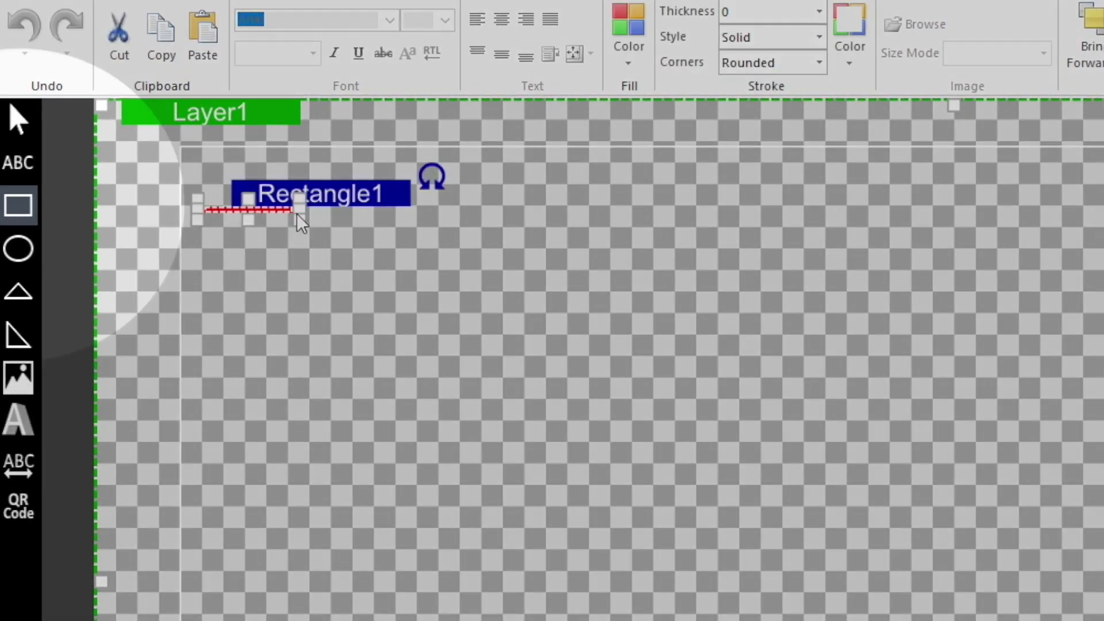
{"action": "left_click_drag", "start_coordinate": [453, 231], "coordinate": [492, 321]}
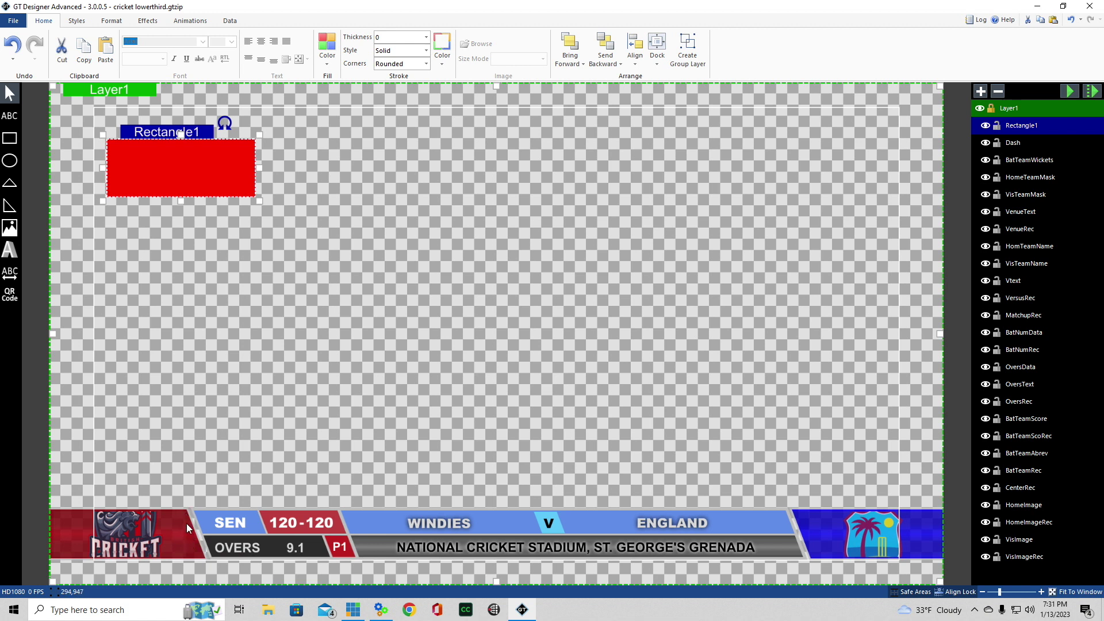
Skew the red rectangle horizontally by -21 and move it against the canvas's left edge so its slanted left side is cut off
{"action": "left_click", "coordinate": [149, 22]}
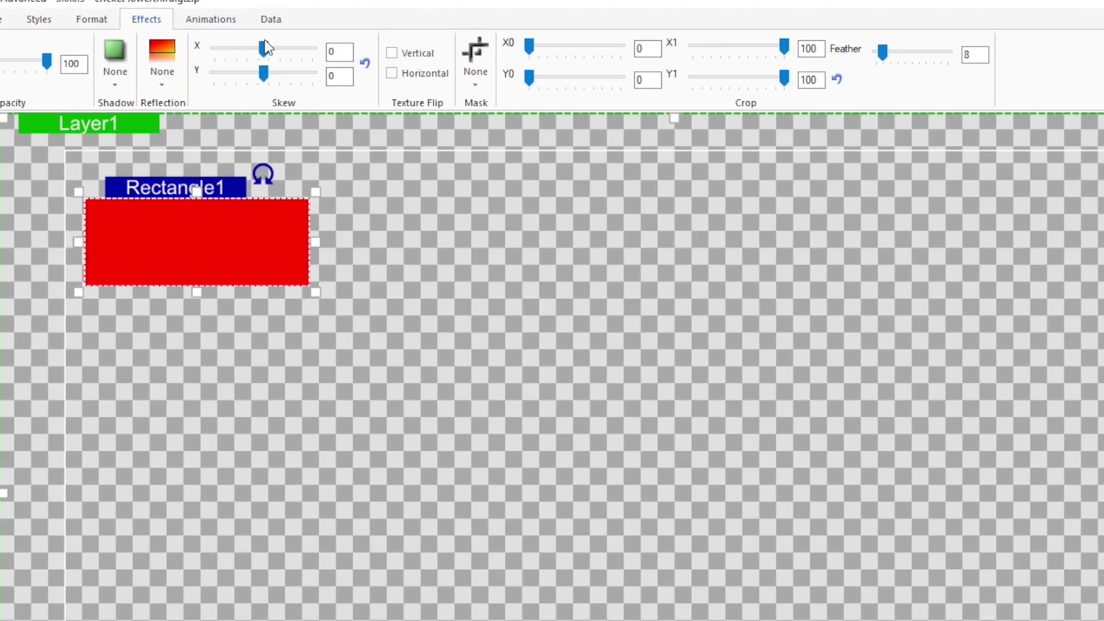
{"action": "left_click_drag", "start_coordinate": [224, 39], "coordinate": [246, 49]}
{"action": "double_click", "coordinate": [353, 52]}
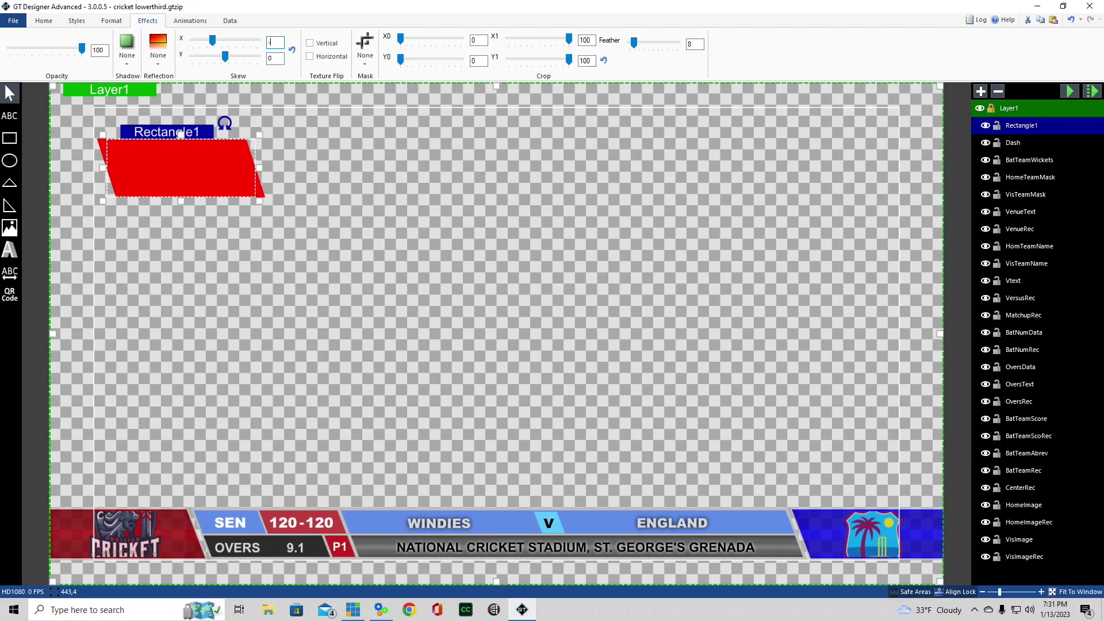
{"action": "type", "text": "-21"}
{"action": "left_click_drag", "start_coordinate": [173, 155], "coordinate": [70, 153]}
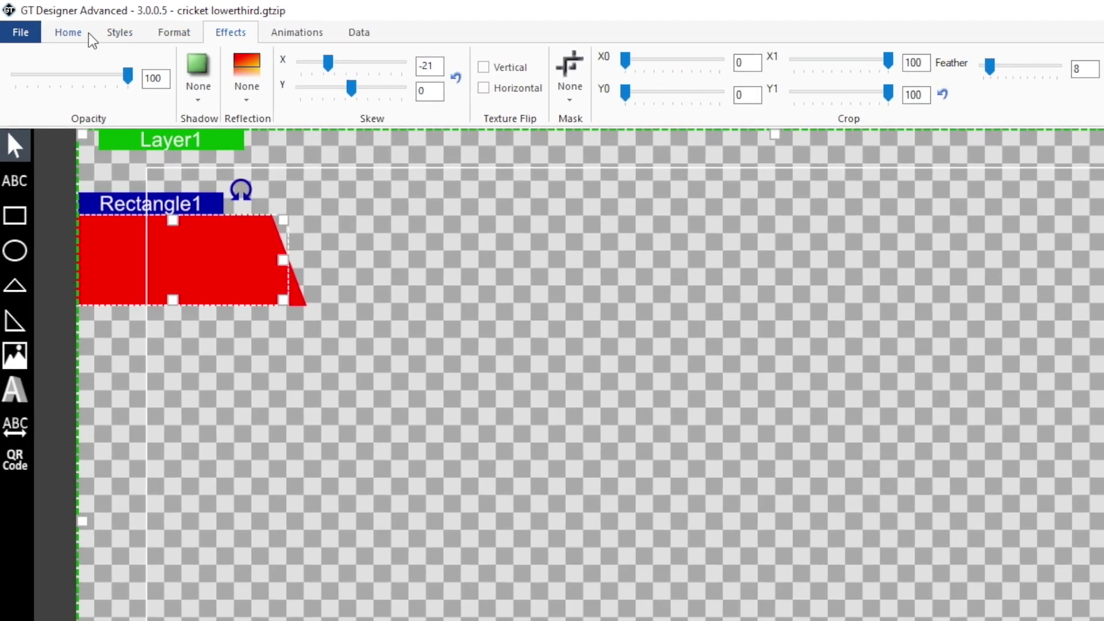
Open a linear gradient fill for the skewed rectangle and add five colour stops after the first one
{"action": "left_click", "coordinate": [74, 33]}
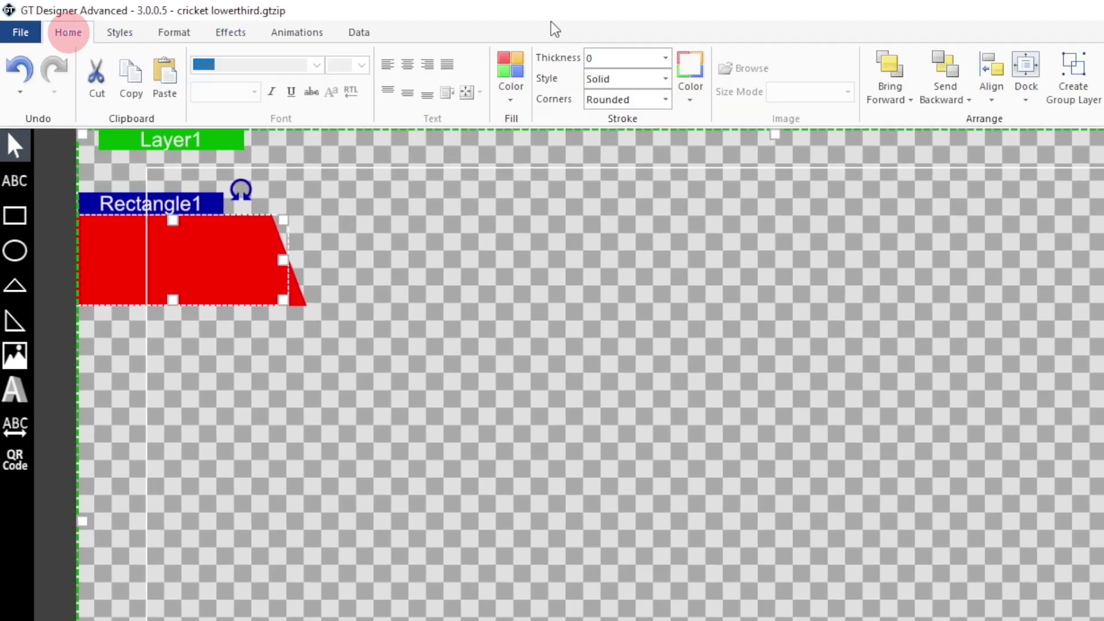
{"action": "left_click", "coordinate": [511, 97]}
{"action": "left_click", "coordinate": [546, 286]}
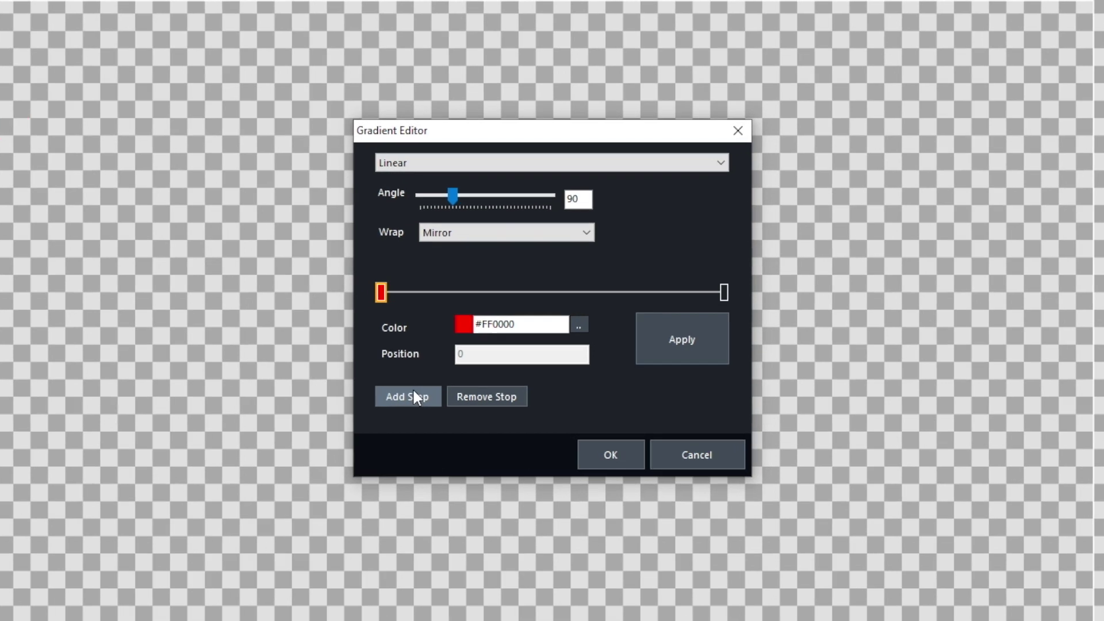
{"action": "left_click", "coordinate": [448, 375]}
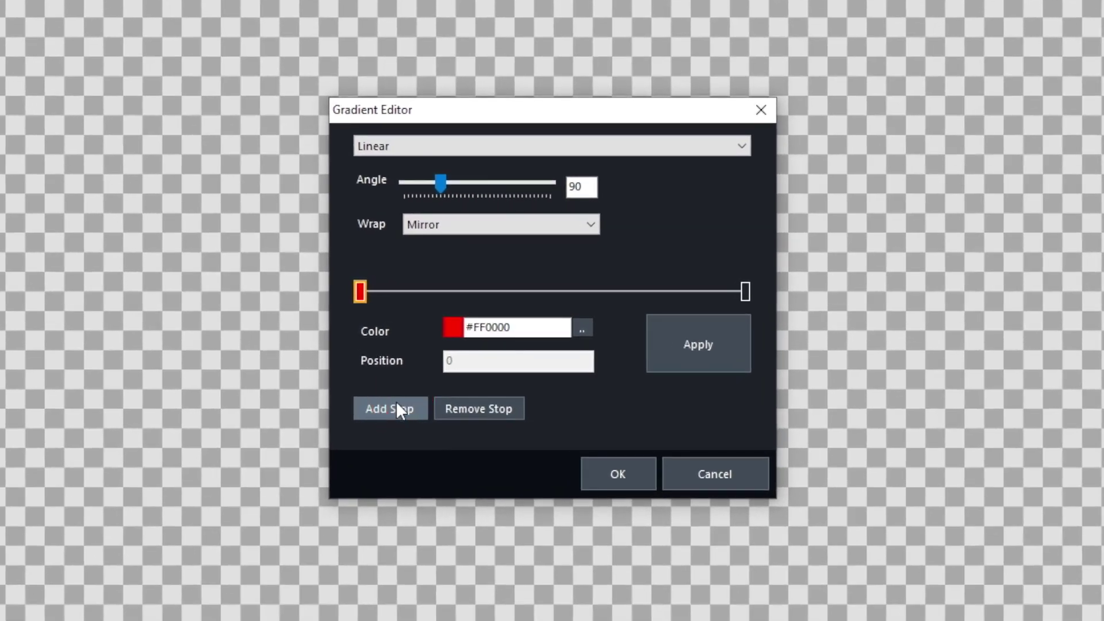
{"action": "left_click", "coordinate": [396, 409]}
{"action": "left_click", "coordinate": [399, 409]}
{"action": "left_click", "coordinate": [401, 408]}
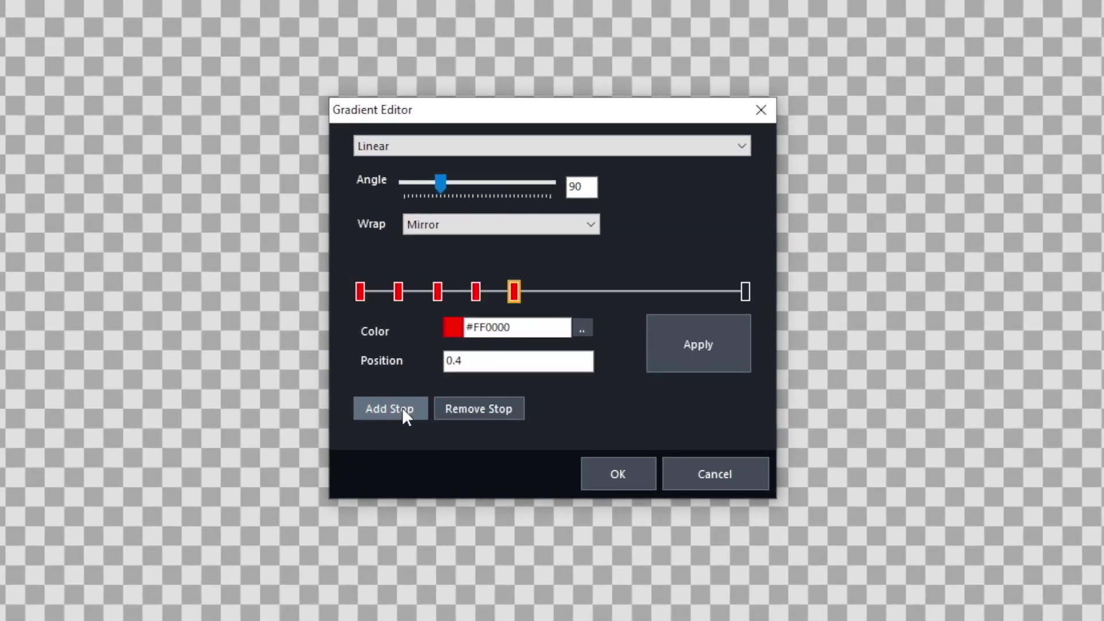
{"action": "left_click", "coordinate": [402, 406]}
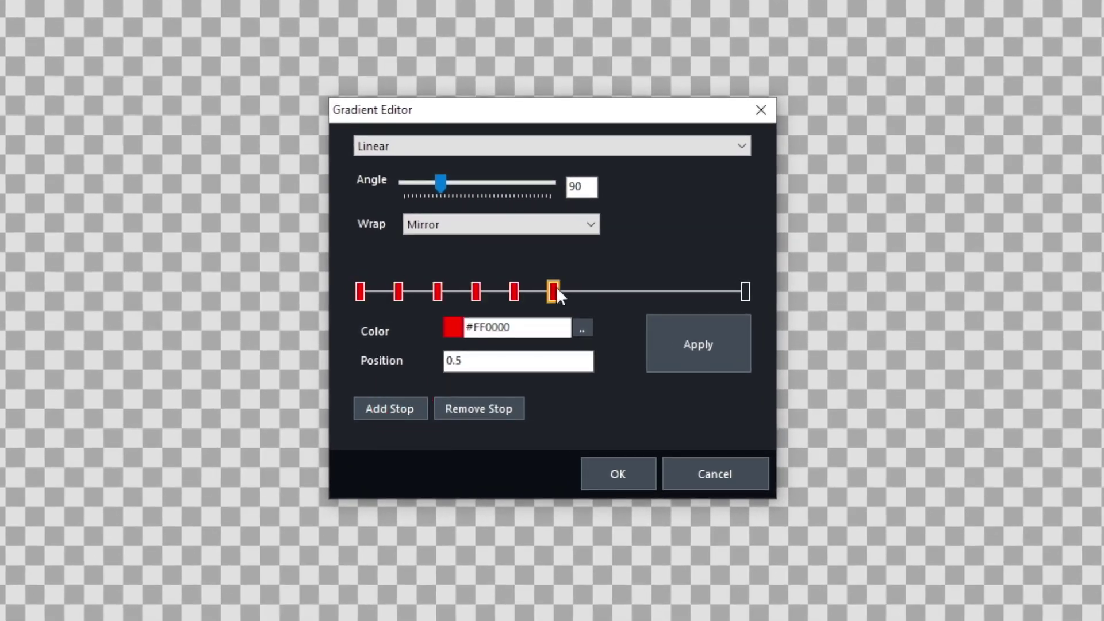
Remove one surplus gradient stop and space the other four evenly between the end stops, at about 0.2, 0.39, 0.6 and 0.8
{"action": "left_click_drag", "start_coordinate": [557, 287], "coordinate": [668, 285]}
{"action": "left_click_drag", "start_coordinate": [515, 291], "coordinate": [593, 291]}
{"action": "left_click_drag", "start_coordinate": [476, 295], "coordinate": [512, 292]}
{"action": "mouse_move", "coordinate": [438, 293]}
{"action": "left_mouse_down"}
{"action": "mouse_move", "coordinate": [464, 292]}
{"action": "mouse_move", "coordinate": [434, 287]}
{"action": "left_mouse_up"}
{"action": "left_click", "coordinate": [477, 410]}
{"action": "left_click_drag", "start_coordinate": [514, 291], "coordinate": [512, 291]}
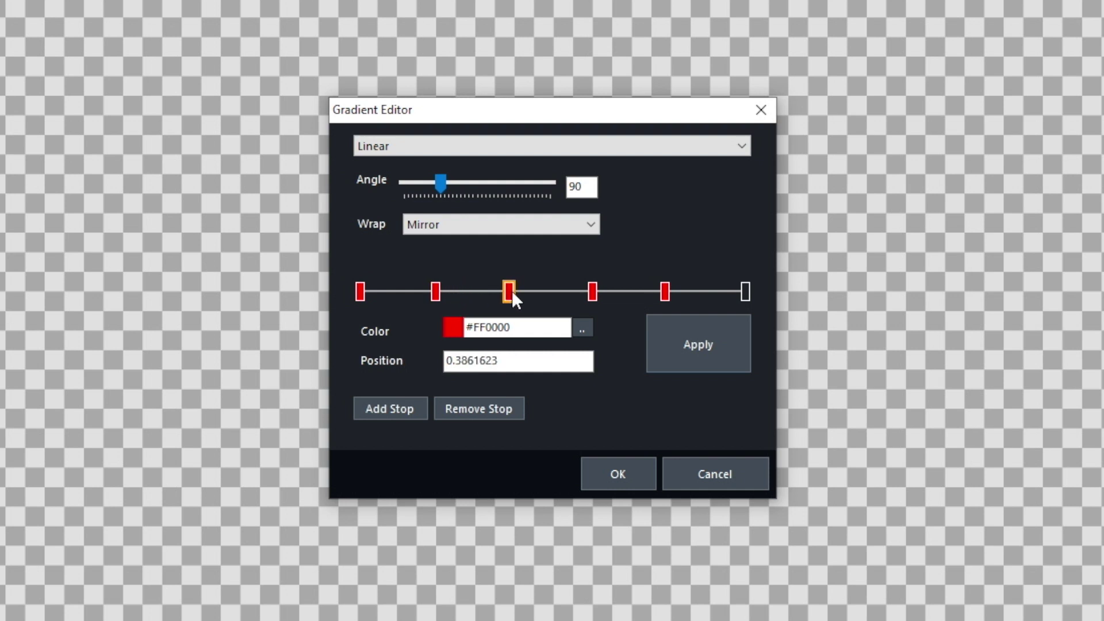
{"action": "left_click_drag", "start_coordinate": [592, 288], "coordinate": [593, 287]}
{"action": "left_click_drag", "start_coordinate": [664, 288], "coordinate": [667, 288]}
Set the gradient's first stop to the dark red 800000
{"action": "left_click", "coordinate": [361, 292]}
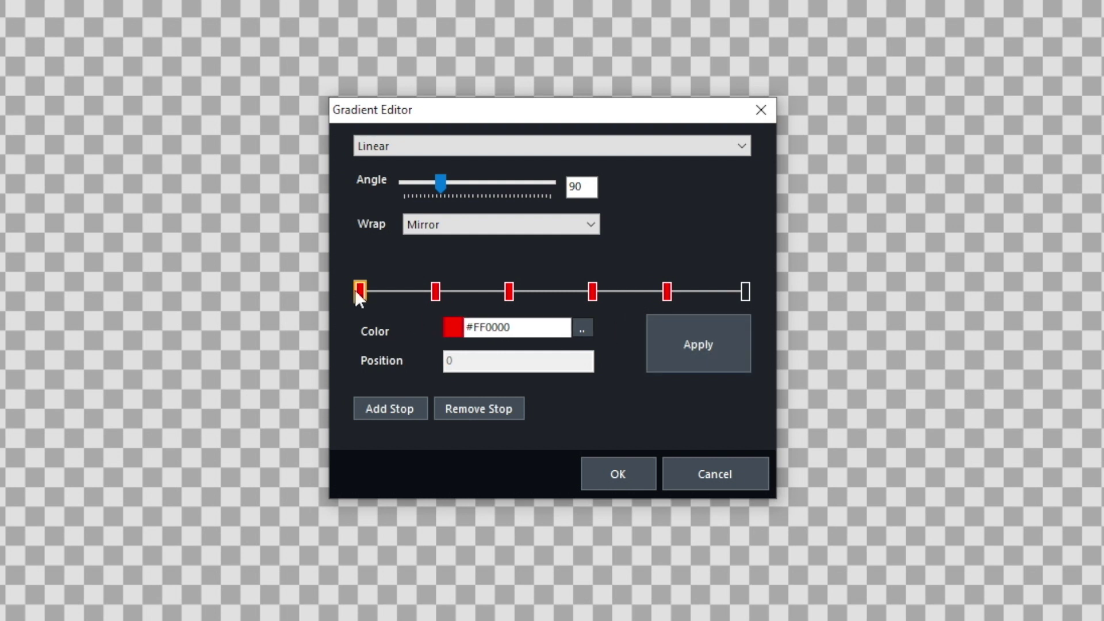
{"action": "left_click", "coordinate": [582, 328]}
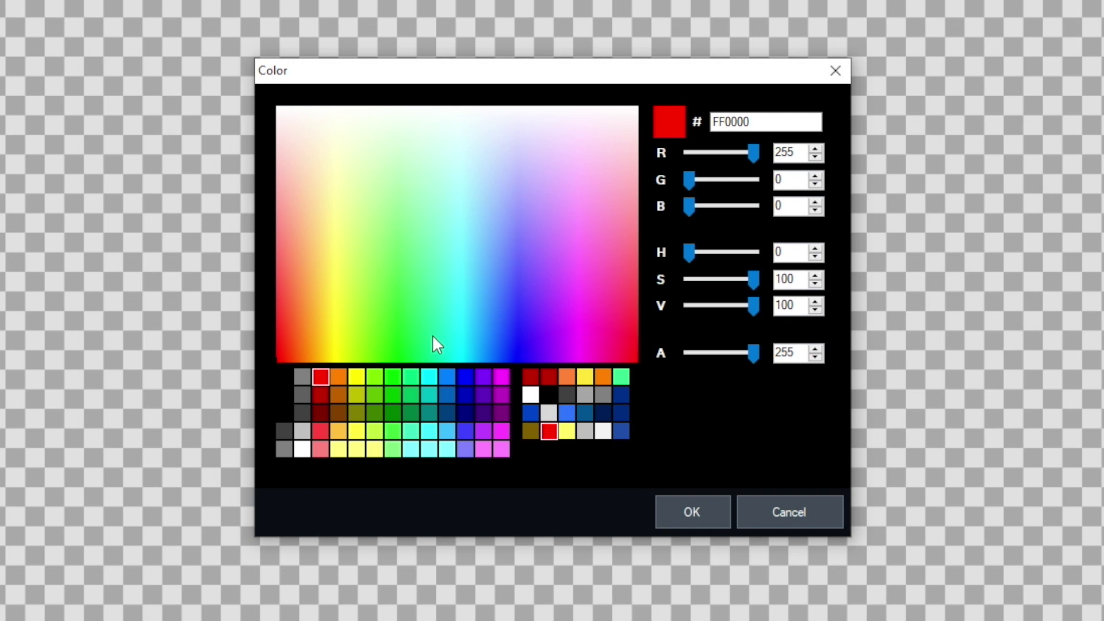
{"action": "left_click", "coordinate": [322, 413]}
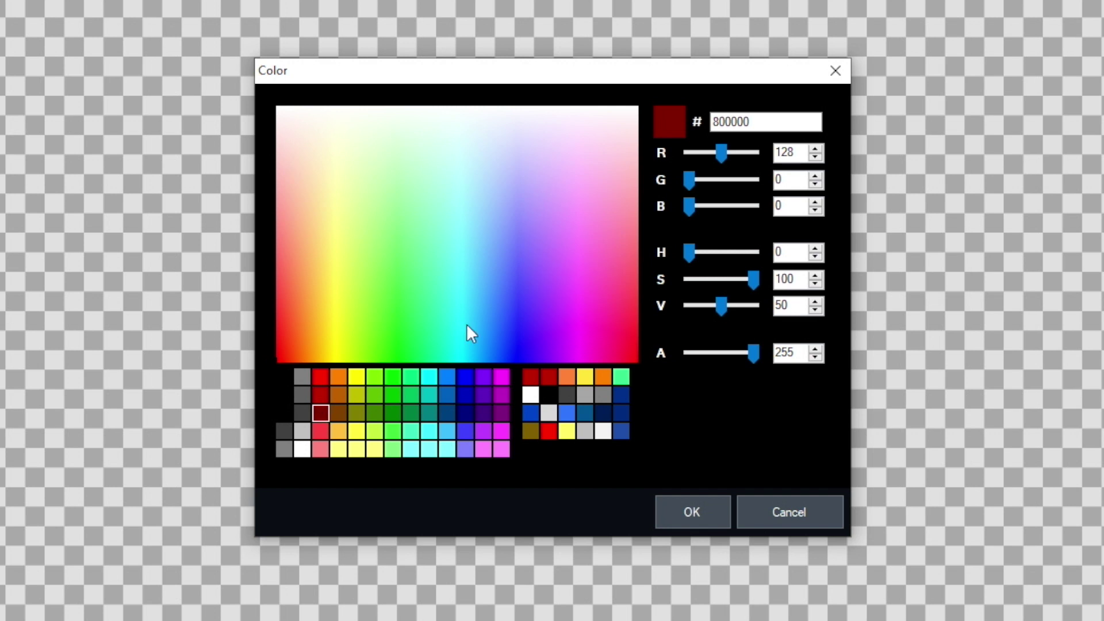
Brighten the gradient's second stop to the red 9F0000 and copy its hex code
{"action": "left_click", "coordinate": [721, 154]}
{"action": "mouse_move", "coordinate": [724, 152]}
{"action": "left_mouse_down"}
{"action": "mouse_move", "coordinate": [751, 155]}
{"action": "mouse_move", "coordinate": [721, 159]}
{"action": "mouse_move", "coordinate": [731, 161]}
{"action": "left_mouse_up"}
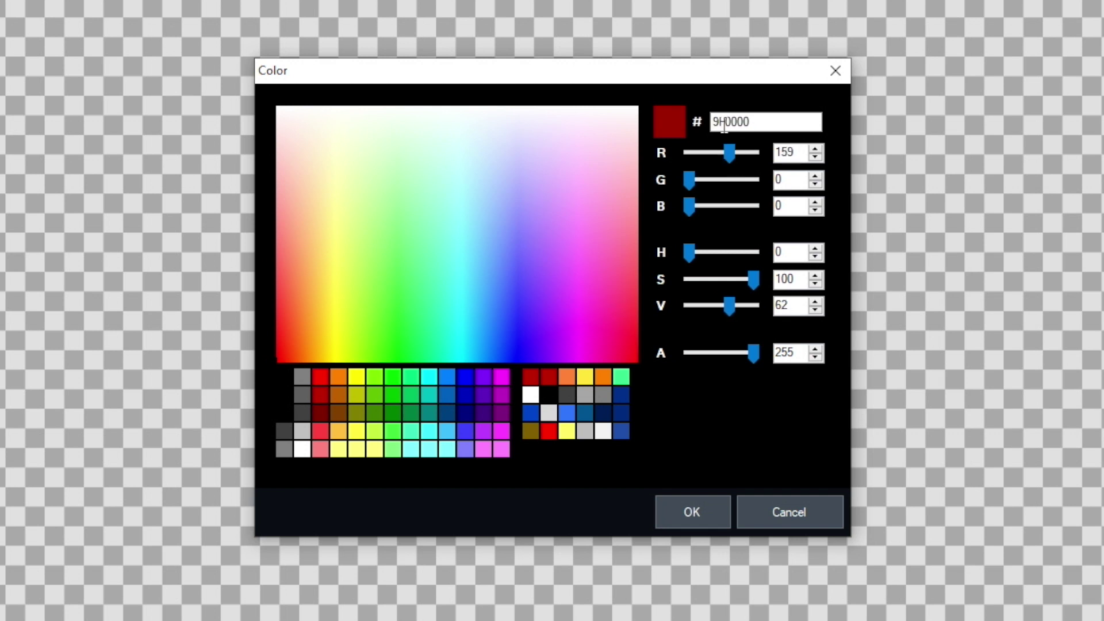
{"action": "left_click_drag", "start_coordinate": [753, 122], "coordinate": [703, 115]}
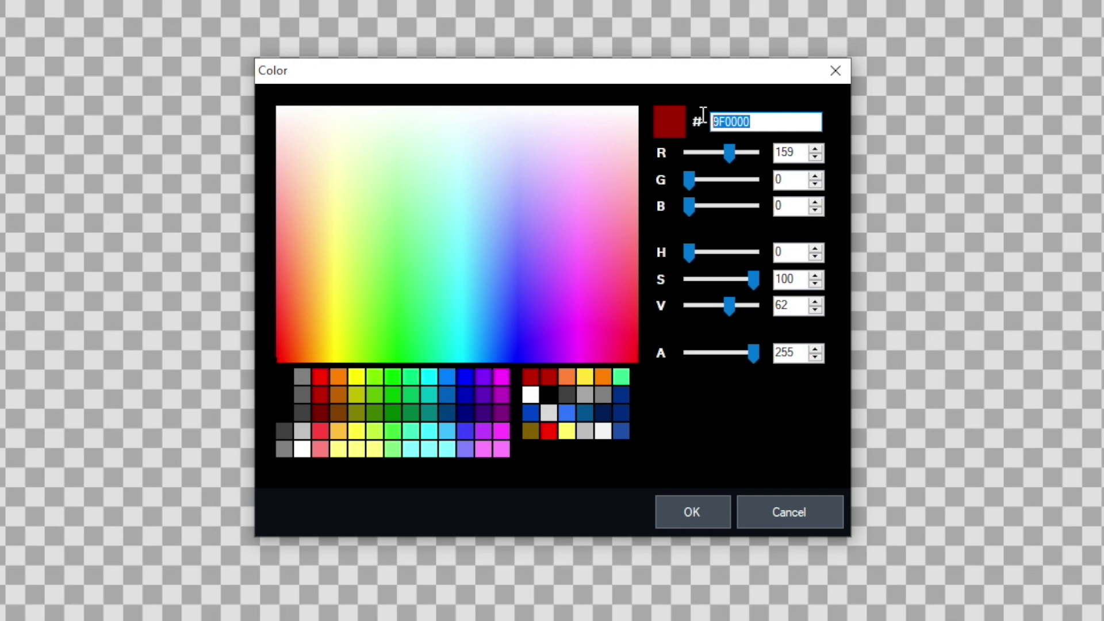
{"action": "right_click", "coordinate": [734, 118]}
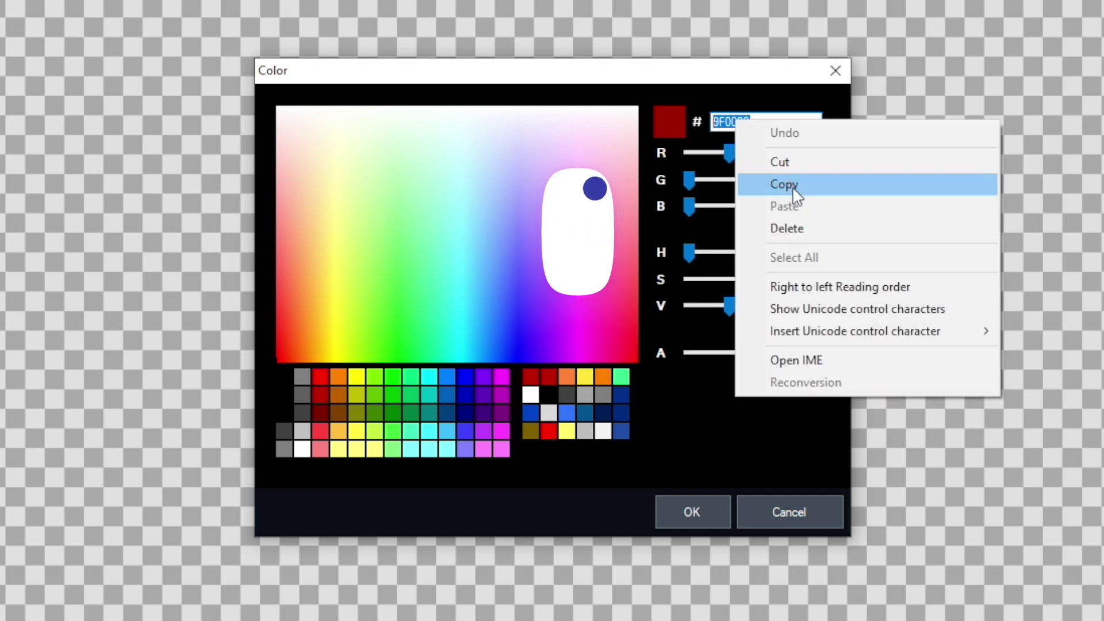
{"action": "left_click", "coordinate": [794, 189]}
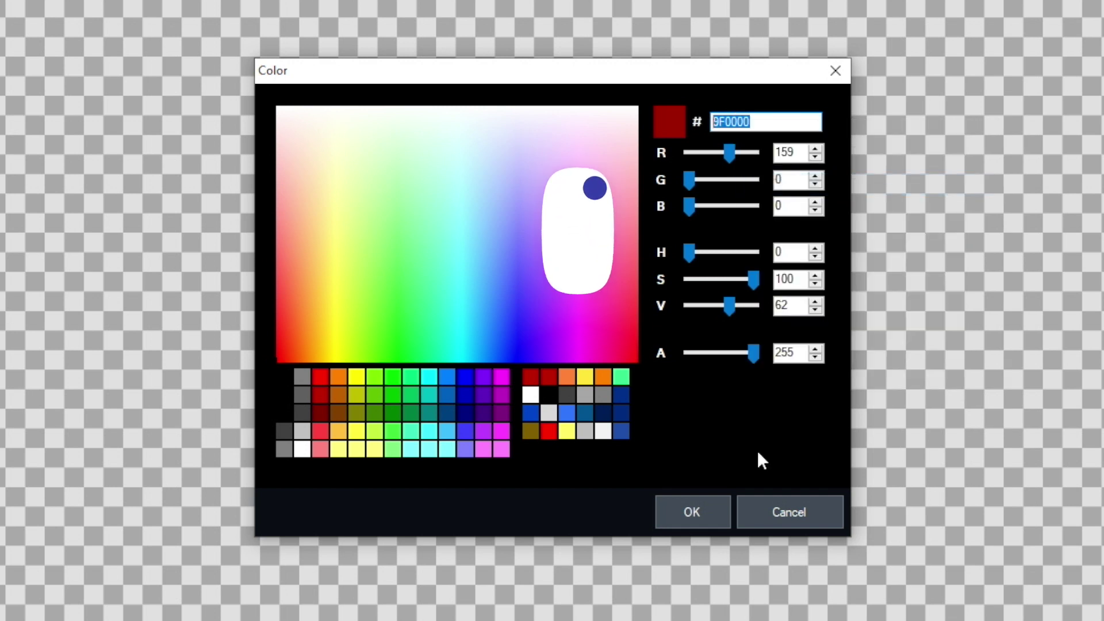
{"action": "left_click", "coordinate": [692, 512]}
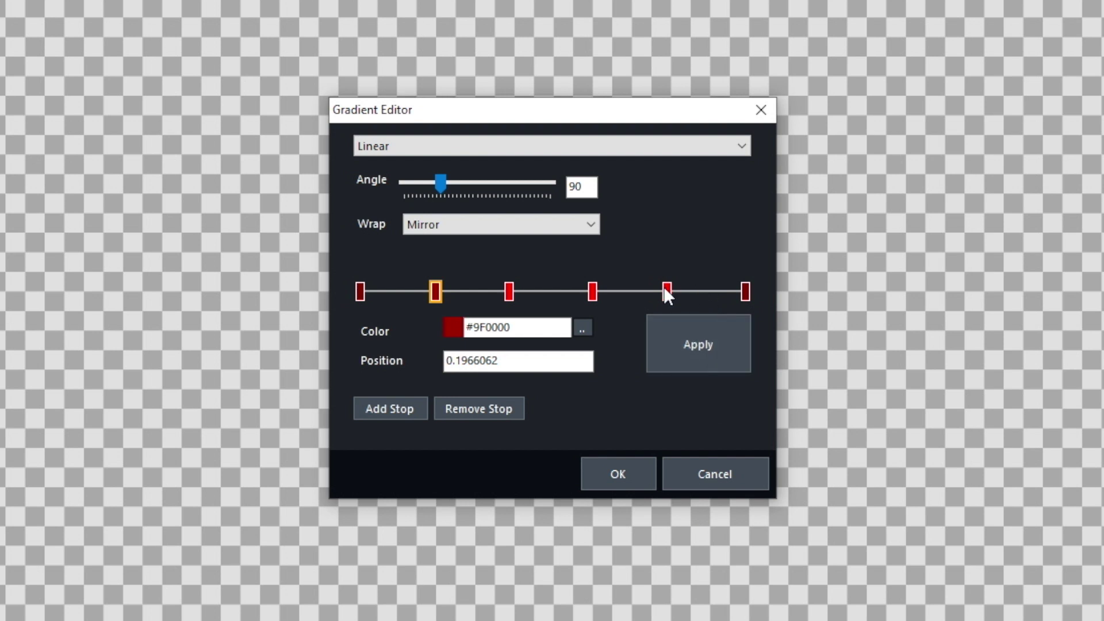
Paste the hex code 9F0000 as the colour of the gradient's fifth stop, at position 0.795
{"action": "left_click", "coordinate": [667, 291]}
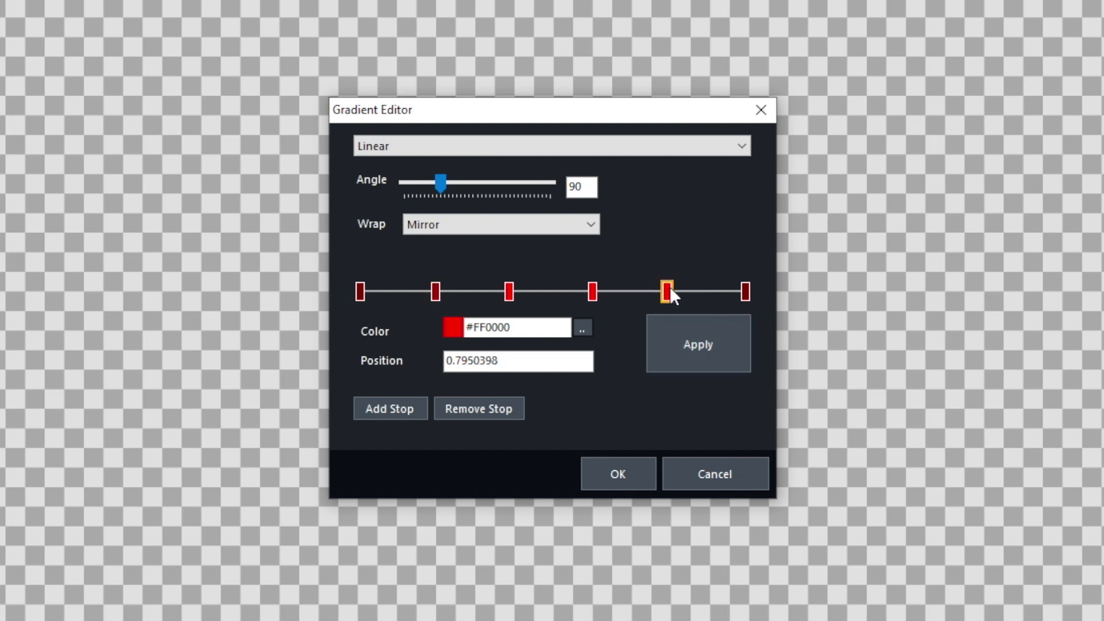
{"action": "left_click", "coordinate": [583, 328]}
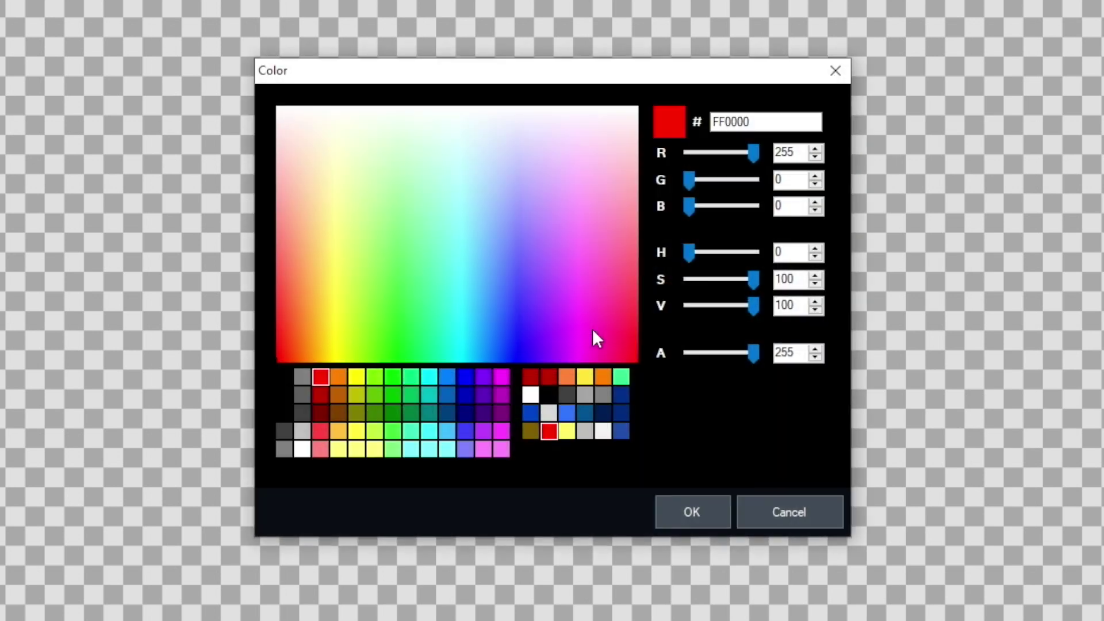
{"action": "left_click_drag", "start_coordinate": [773, 123], "coordinate": [621, 122]}
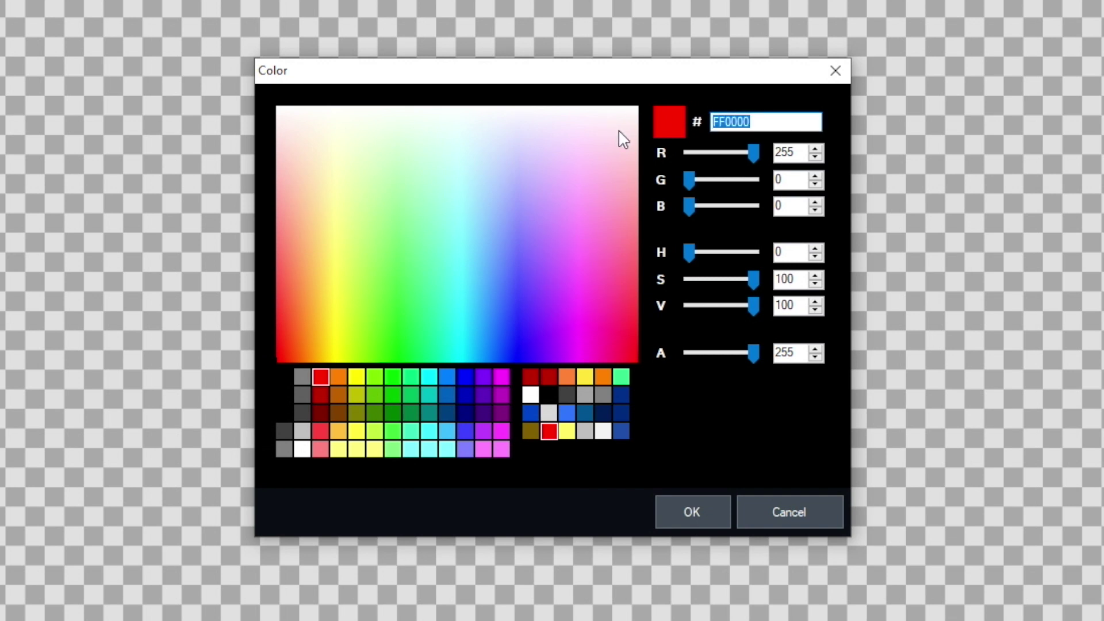
{"action": "key", "text": "BackSpace"}
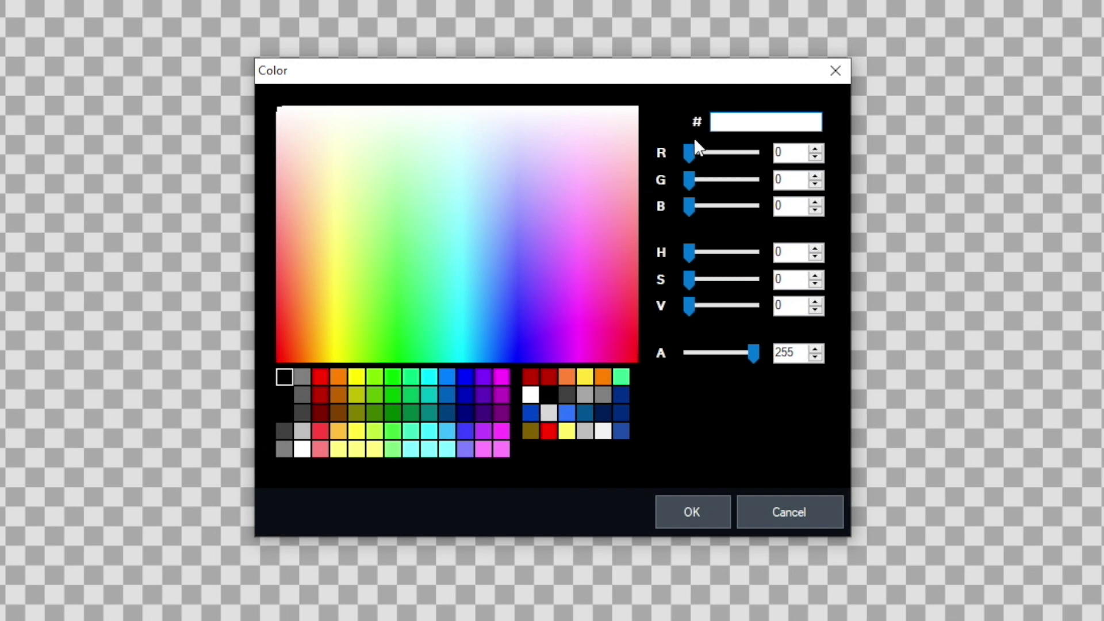
{"action": "right_click", "coordinate": [739, 122]}
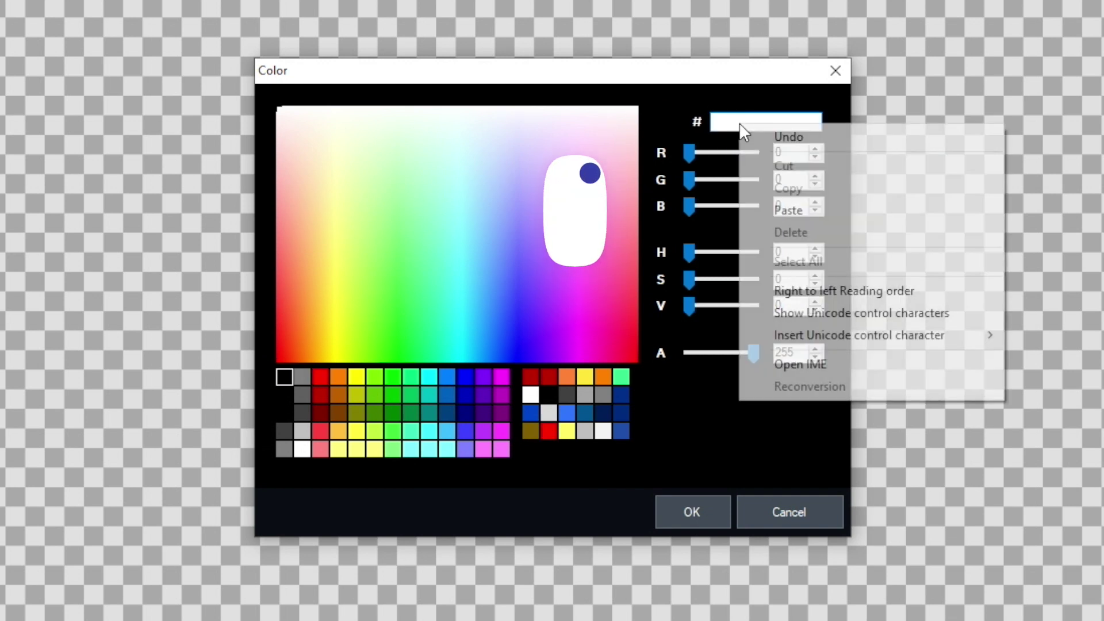
{"action": "left_click", "coordinate": [790, 212]}
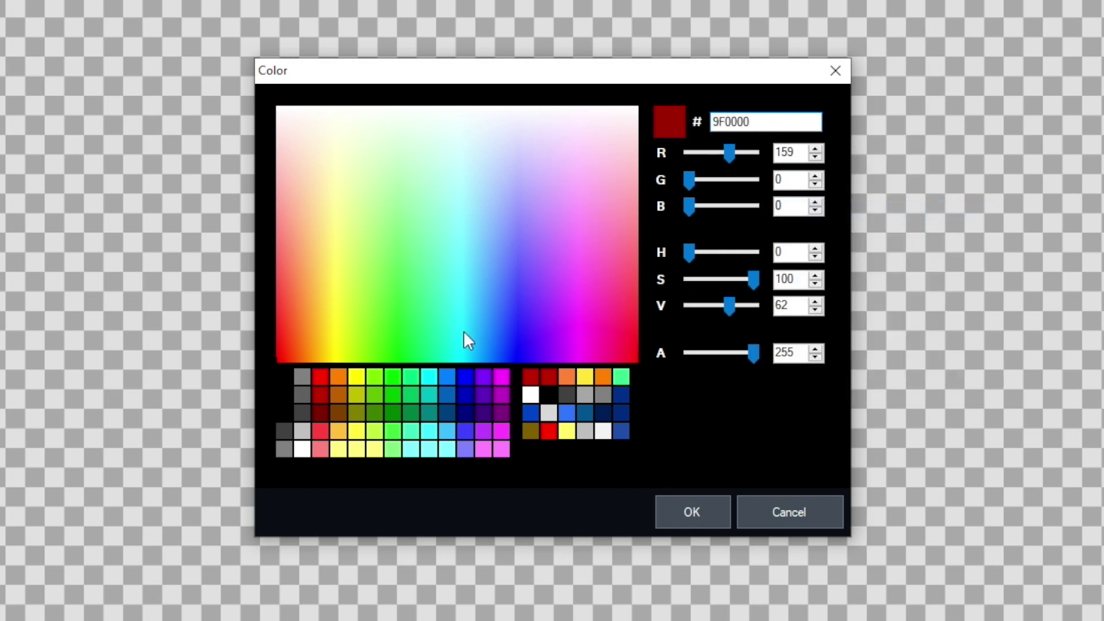
{"action": "left_click", "coordinate": [702, 517]}
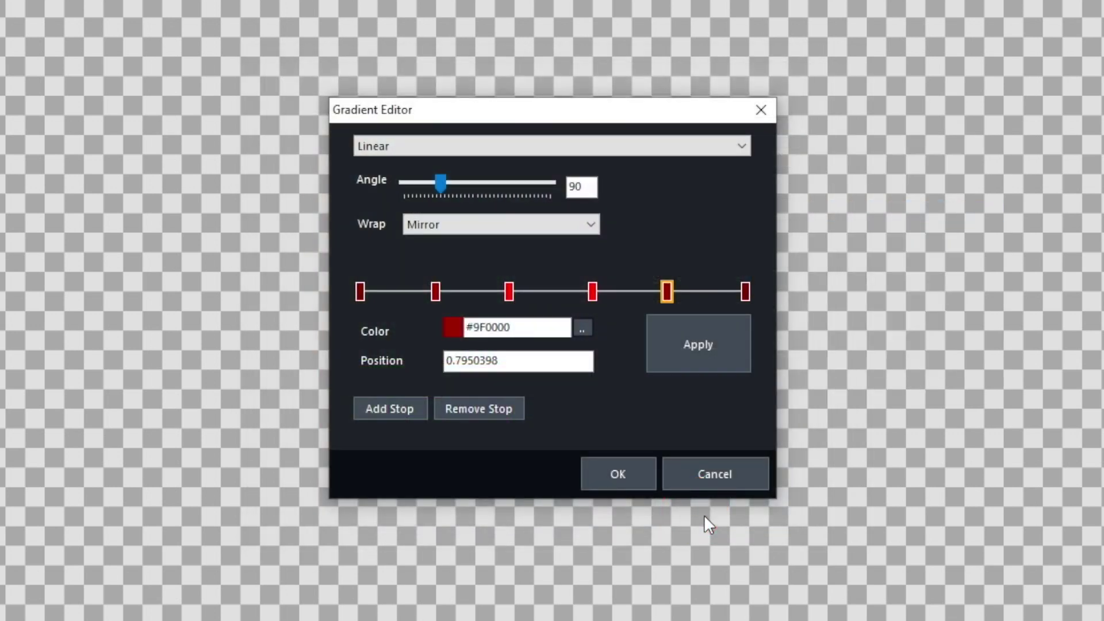
Move the gradient's two bright red middle stops closer together, to about 0.42 and 0.55, and apply the gradient
{"action": "left_click", "coordinate": [508, 292]}
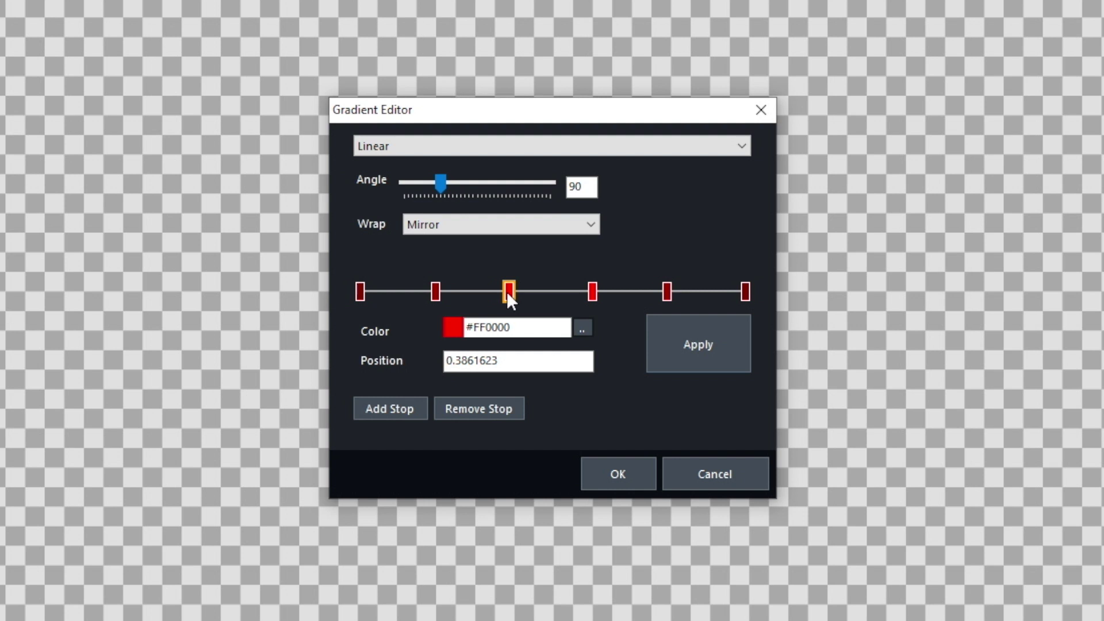
{"action": "left_click_drag", "start_coordinate": [508, 291], "coordinate": [522, 293]}
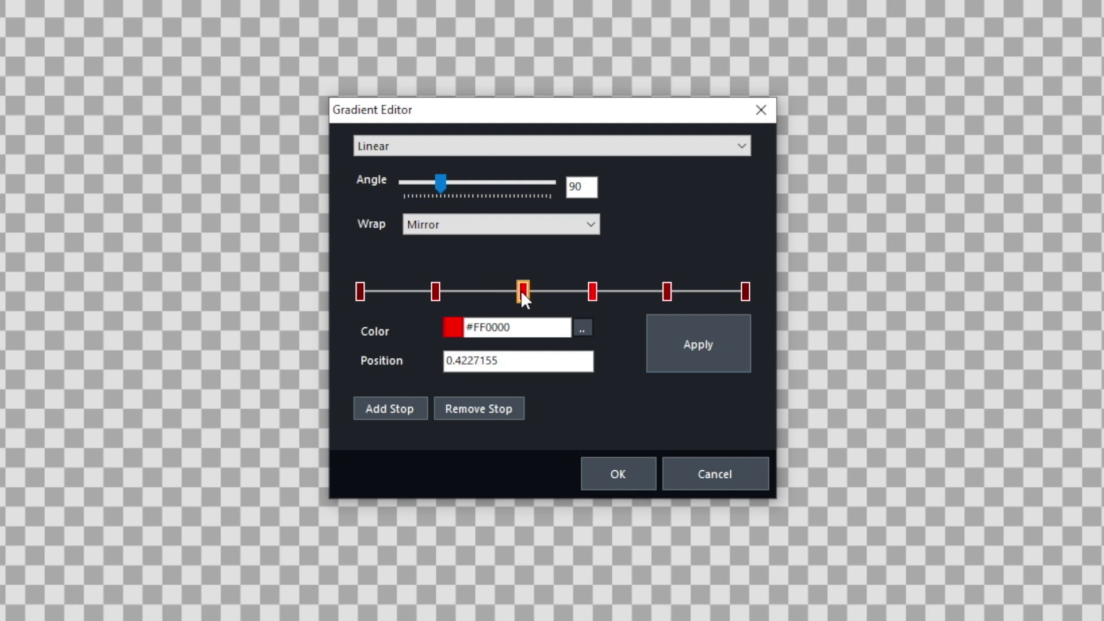
{"action": "left_click_drag", "start_coordinate": [590, 287], "coordinate": [570, 289]}
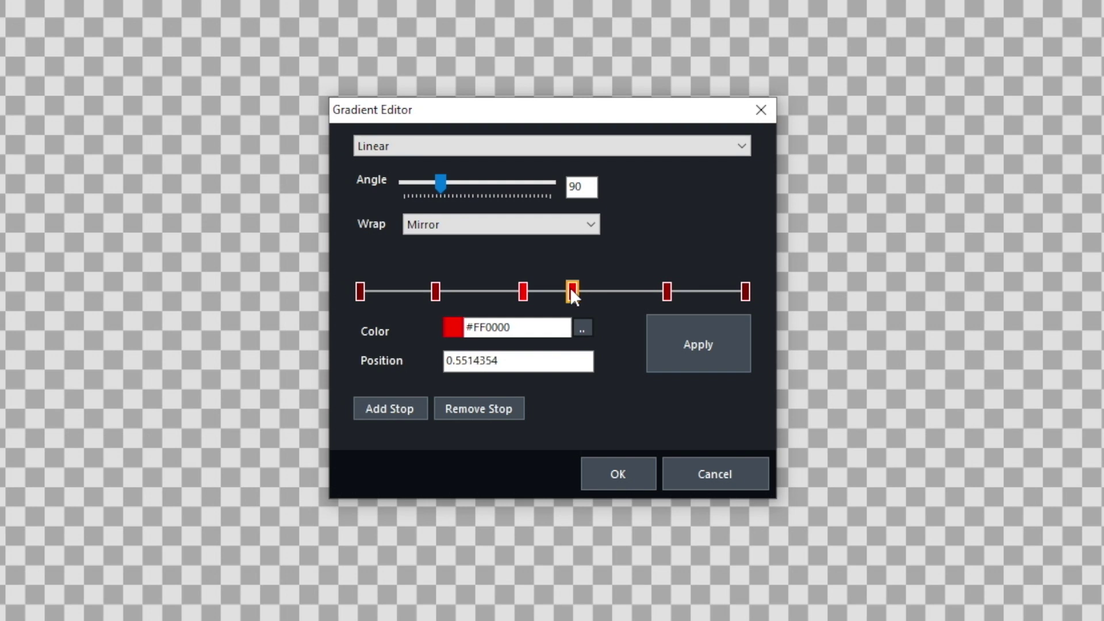
{"action": "left_click", "coordinate": [630, 473]}
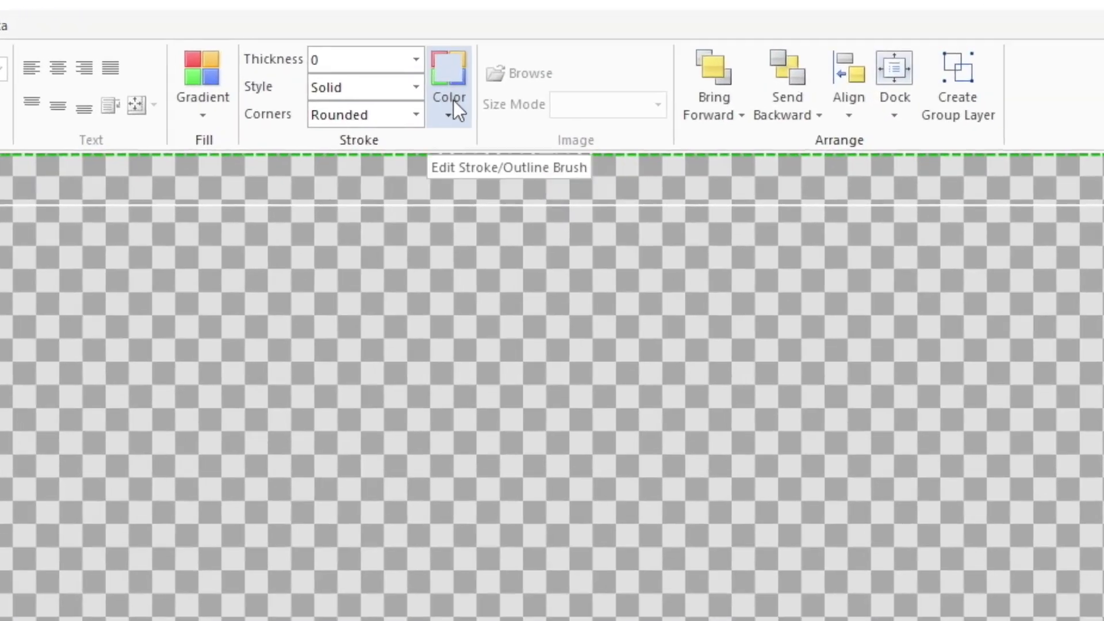
Give the skewed red rectangle a solid light grey outline with a thickness of 5, and deselect it
{"action": "left_click", "coordinate": [453, 82]}
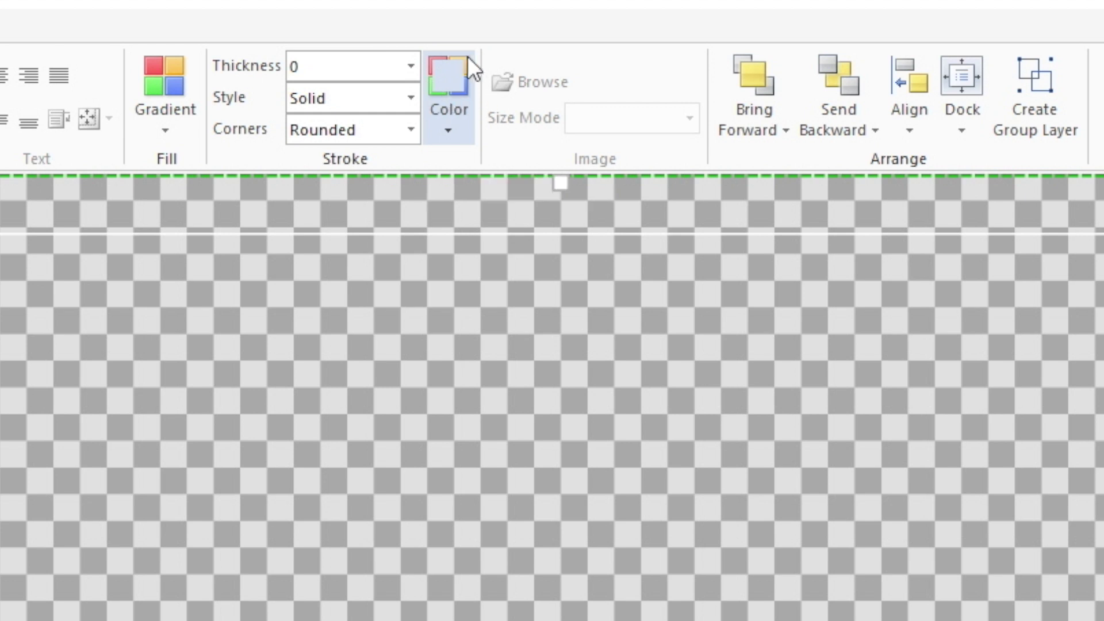
{"action": "left_click", "coordinate": [449, 130]}
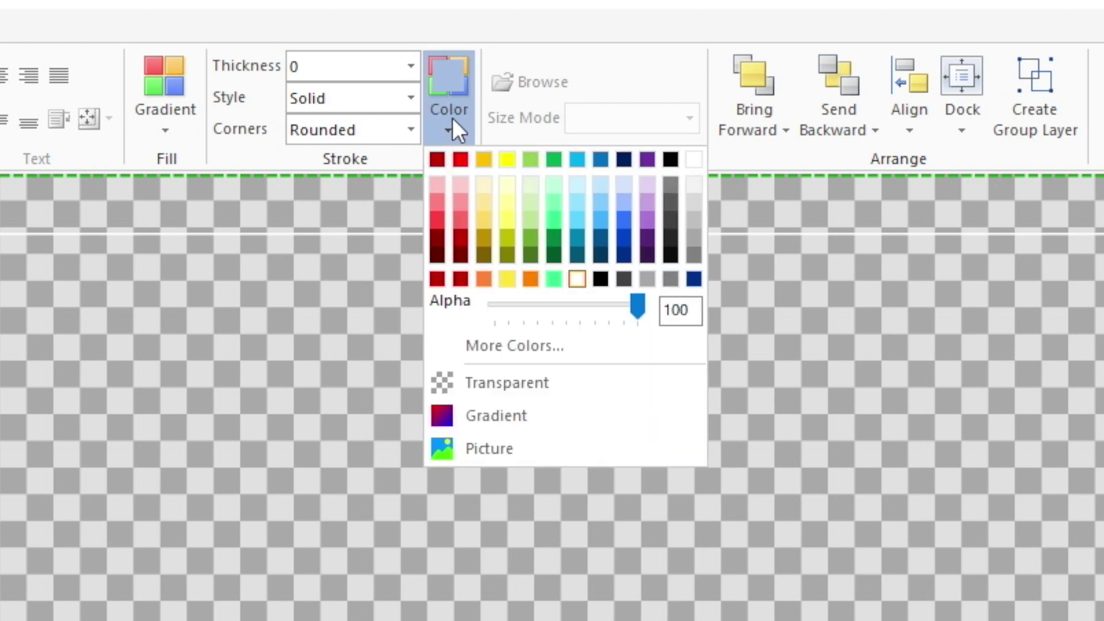
{"action": "left_click", "coordinate": [693, 220]}
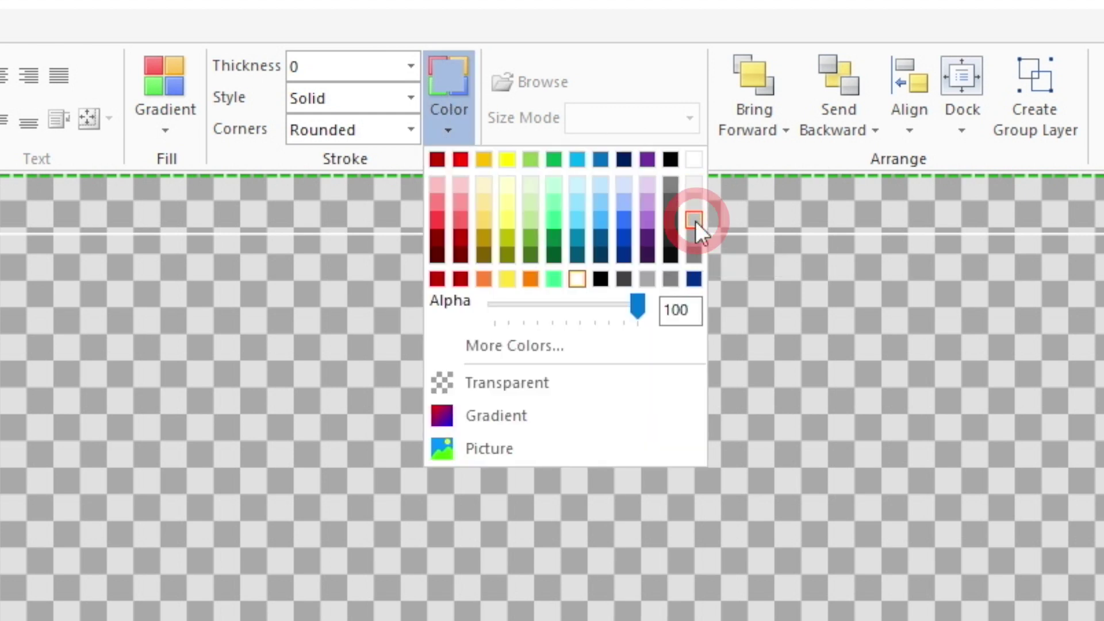
{"action": "left_click", "coordinate": [418, 67]}
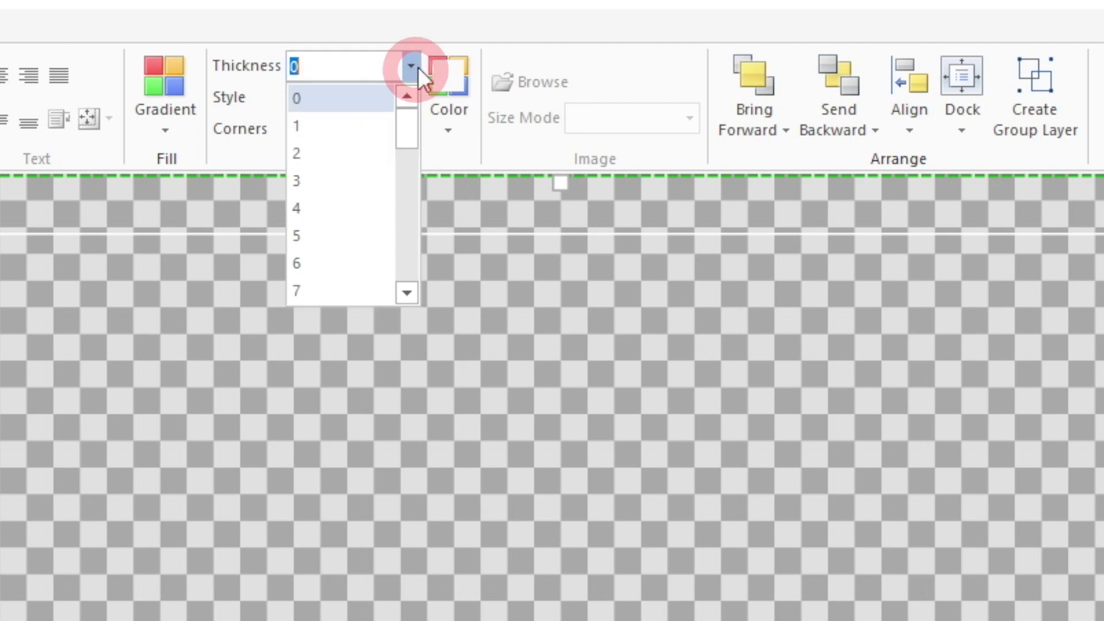
{"action": "left_click", "coordinate": [345, 181]}
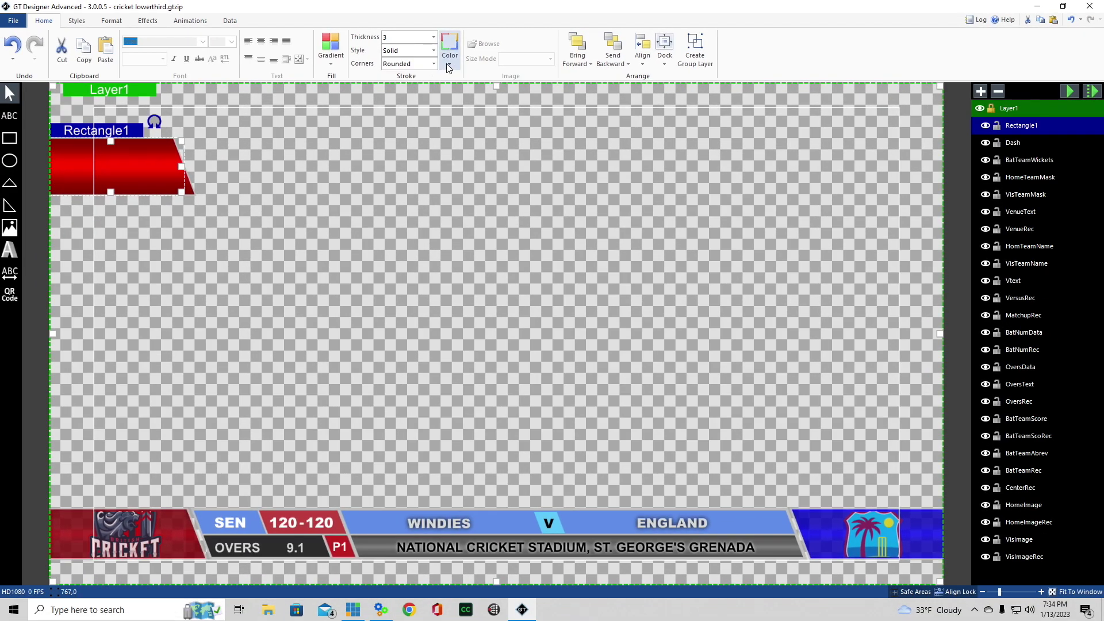
{"action": "left_click", "coordinate": [434, 38]}
{"action": "left_click", "coordinate": [391, 88]}
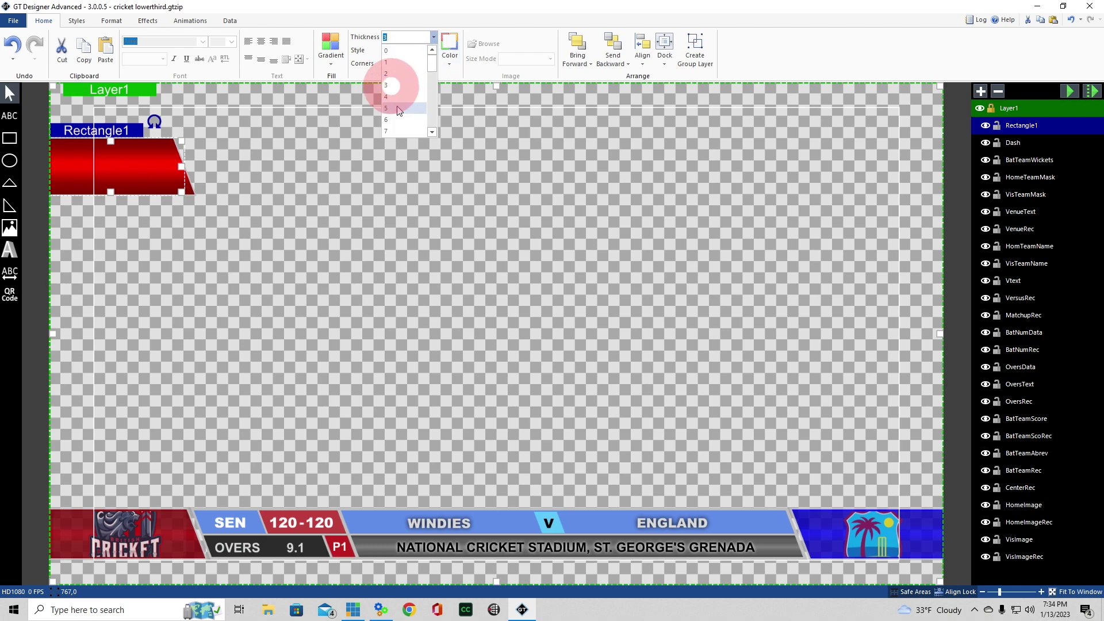
{"action": "left_click", "coordinate": [203, 244]}
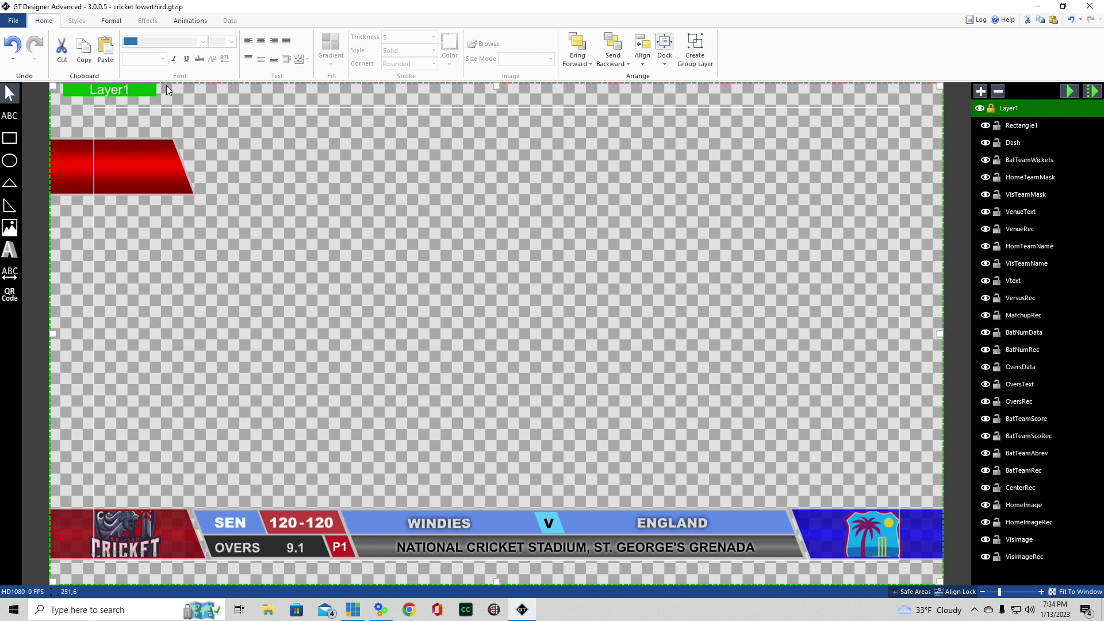
Draw a second rectangle over the unslanted part of the red gradient shape and adjust its edges to fit inside it
{"action": "left_click", "coordinate": [10, 138]}
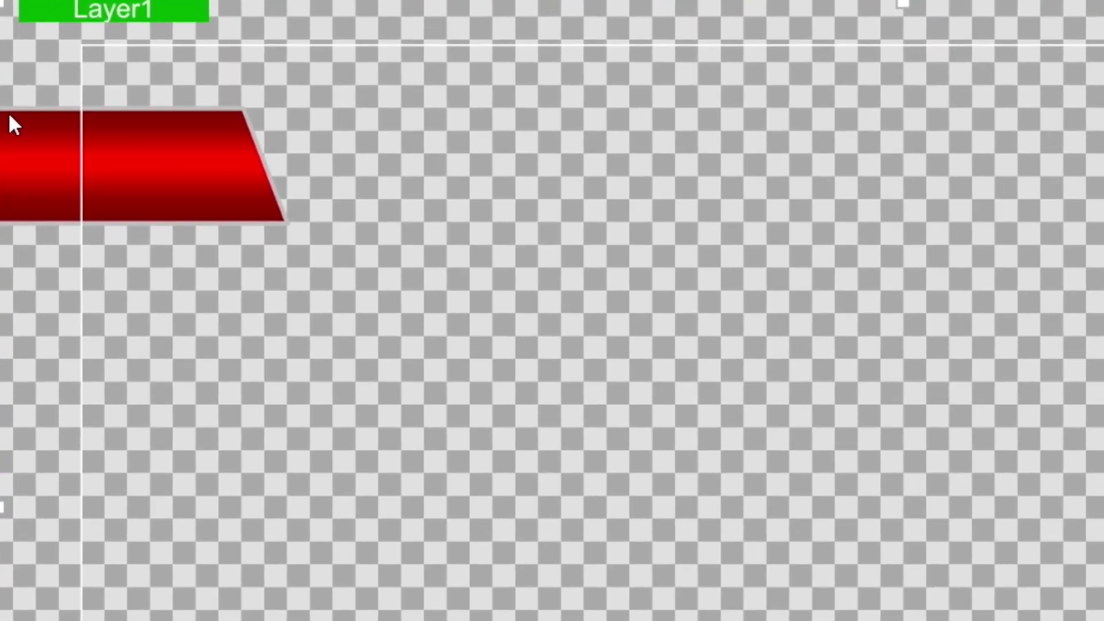
{"action": "left_click_drag", "start_coordinate": [10, 114], "coordinate": [245, 218]}
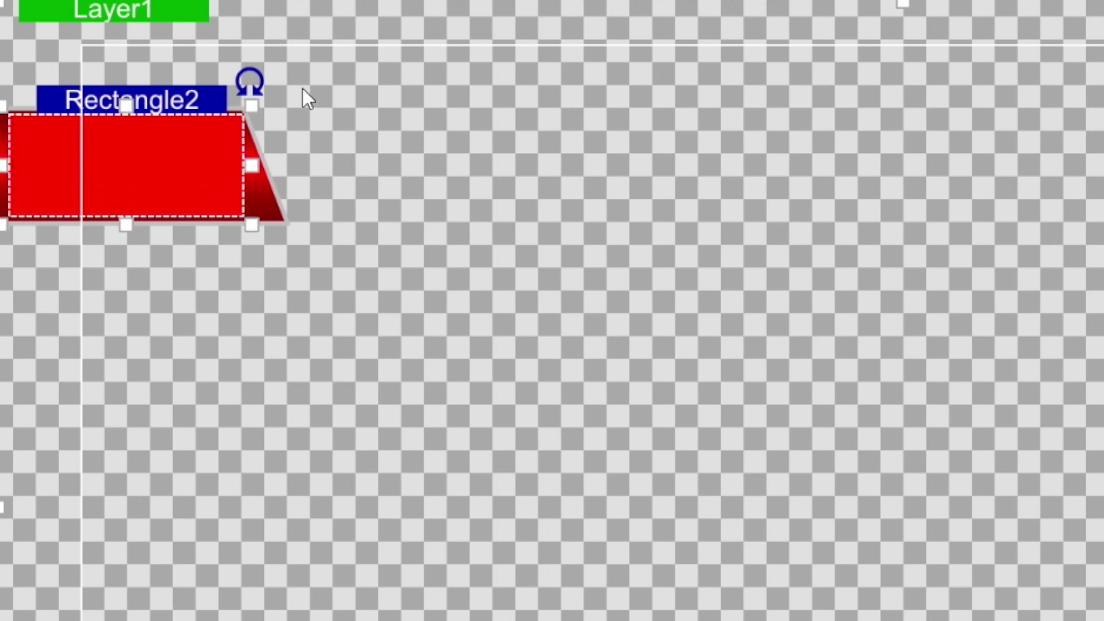
{"action": "left_click_drag", "start_coordinate": [126, 110], "coordinate": [159, 123]}
{"action": "left_click_drag", "start_coordinate": [249, 165], "coordinate": [244, 165]}
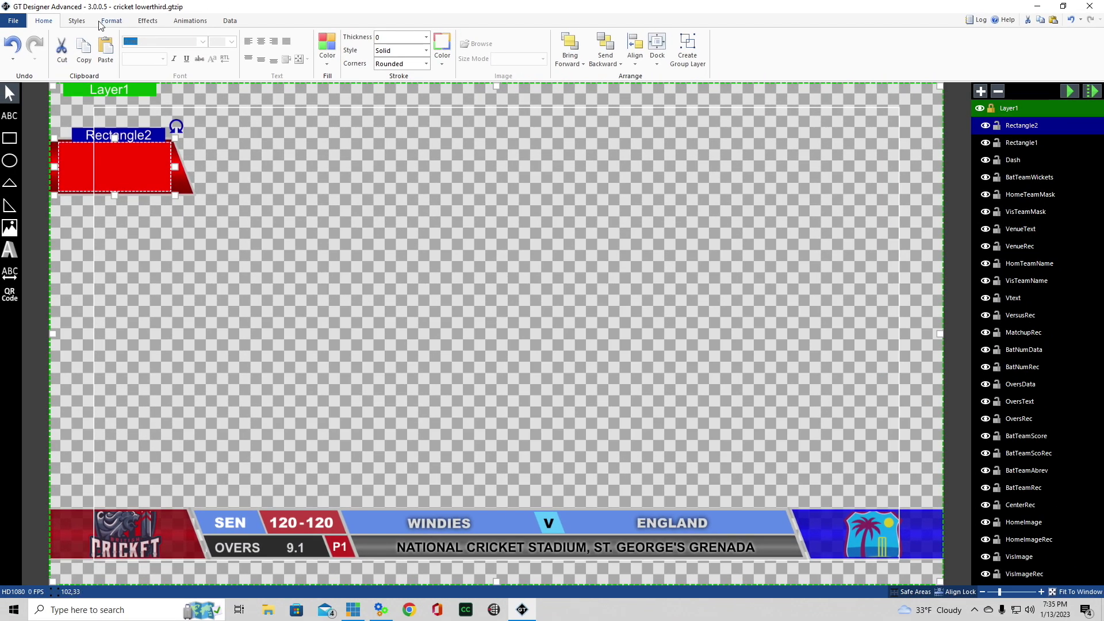
Lower the new rectangle's opacity to 3 so the gradient shape shows through
{"action": "left_click", "coordinate": [148, 21]}
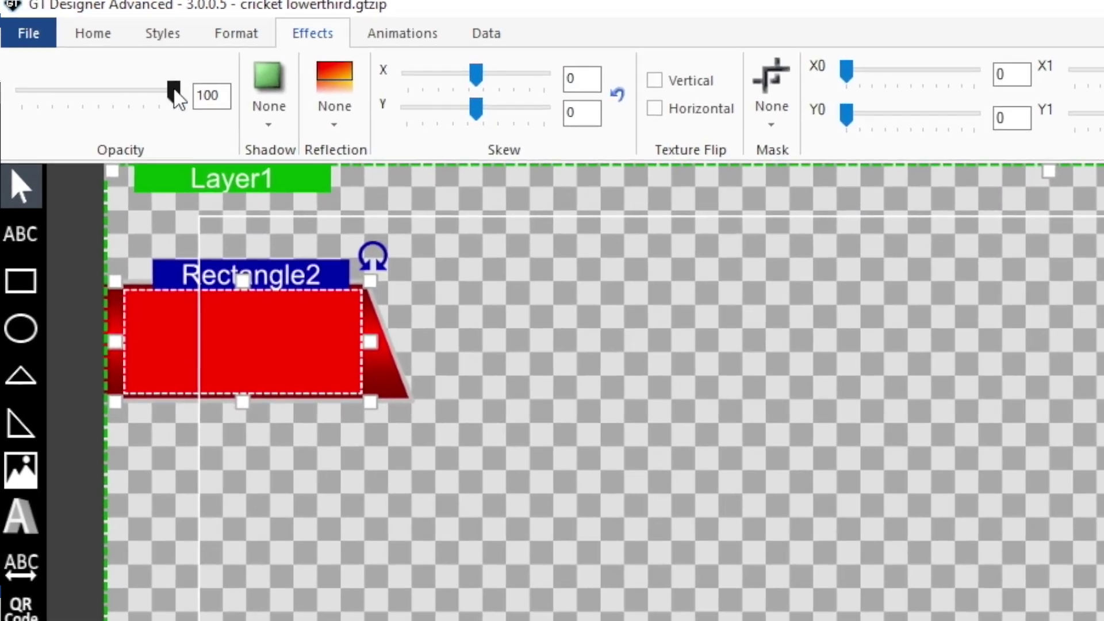
{"action": "left_click_drag", "start_coordinate": [96, 55], "coordinate": [82, 51]}
{"action": "left_click_drag", "start_coordinate": [147, 92], "coordinate": [27, 85]}
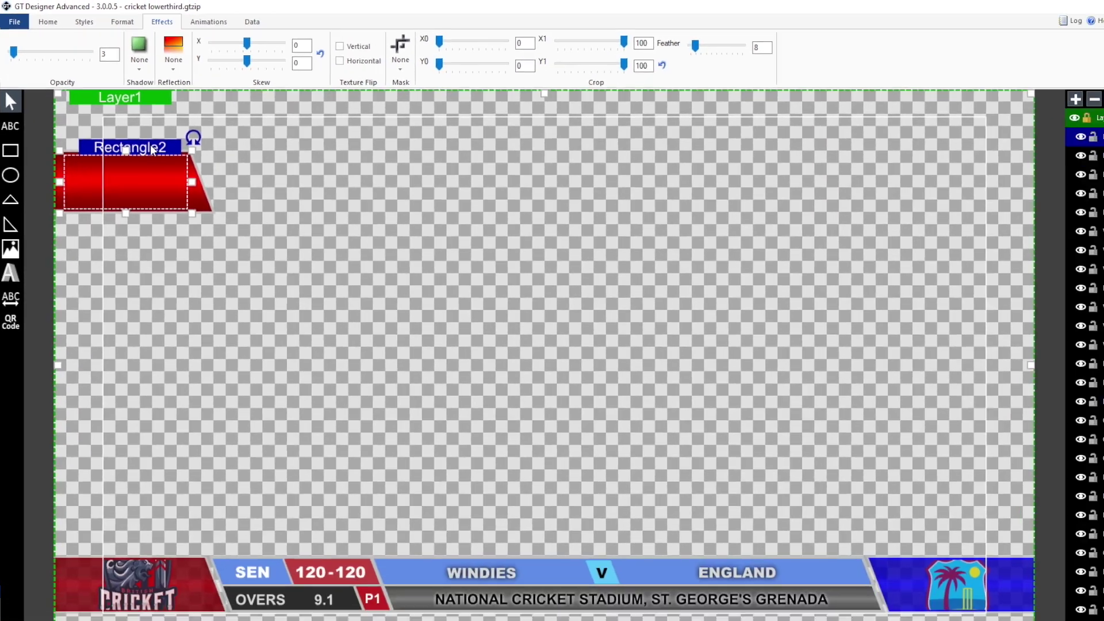
Rename the nearly transparent rectangle's layer as "Mask For Logoex"
{"action": "right_click", "coordinate": [1019, 126]}
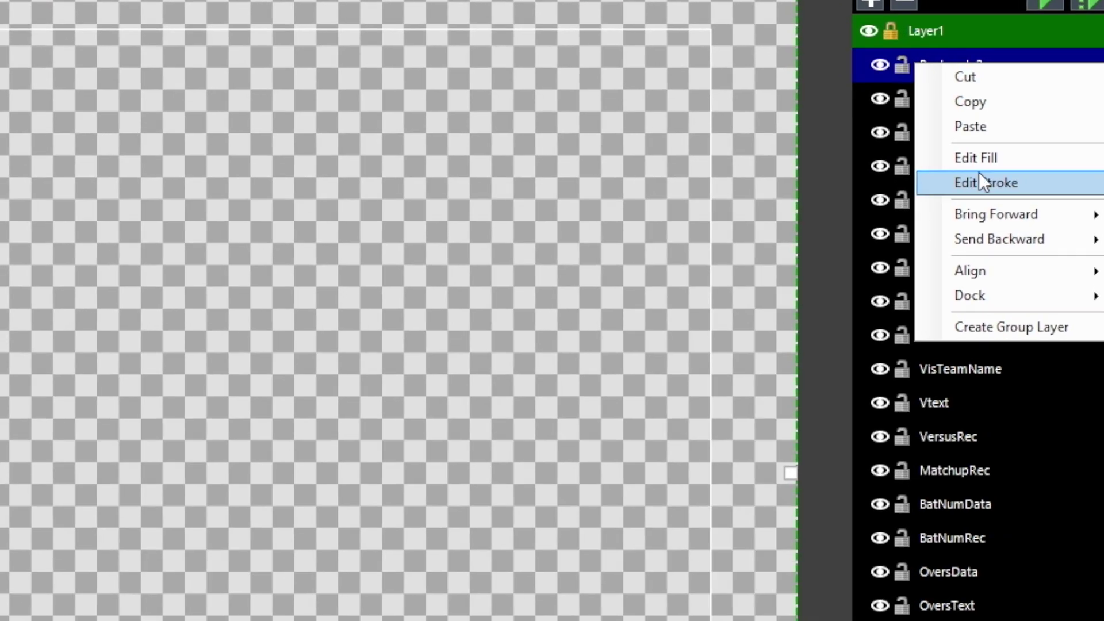
{"action": "double_click", "coordinate": [1033, 122]}
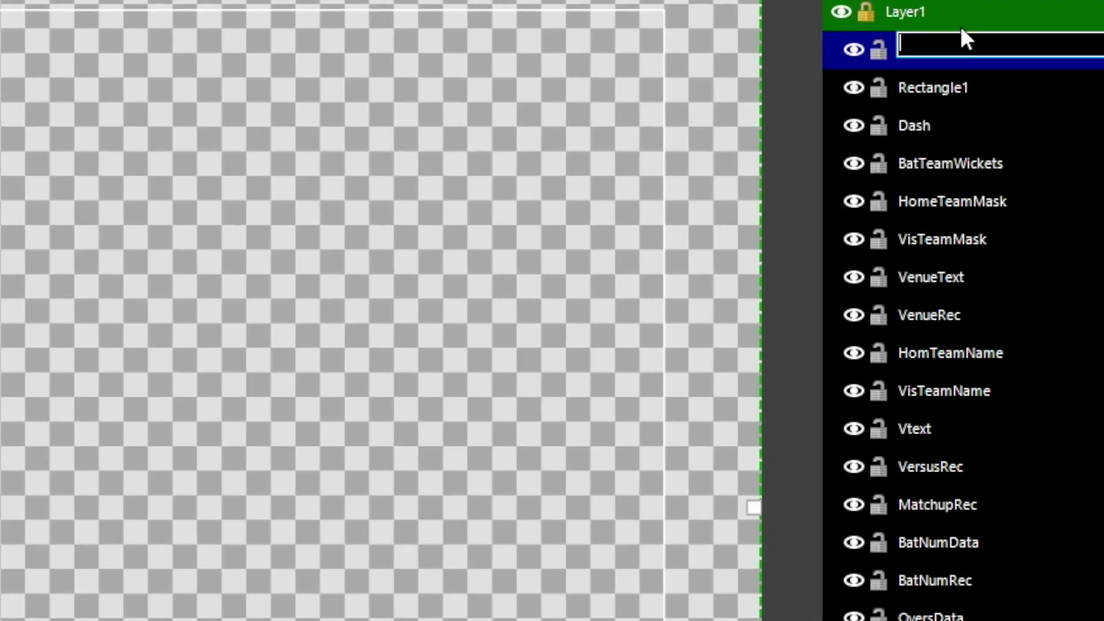
{"action": "type", "text": "Mask For L"}
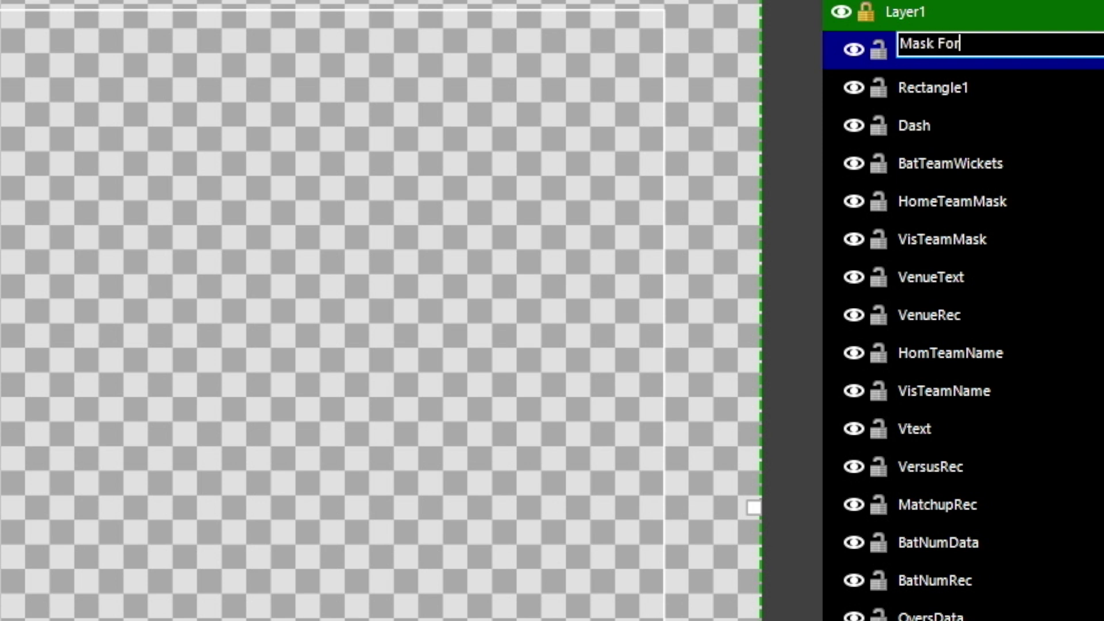
{"action": "type", "text": "ogoex"}
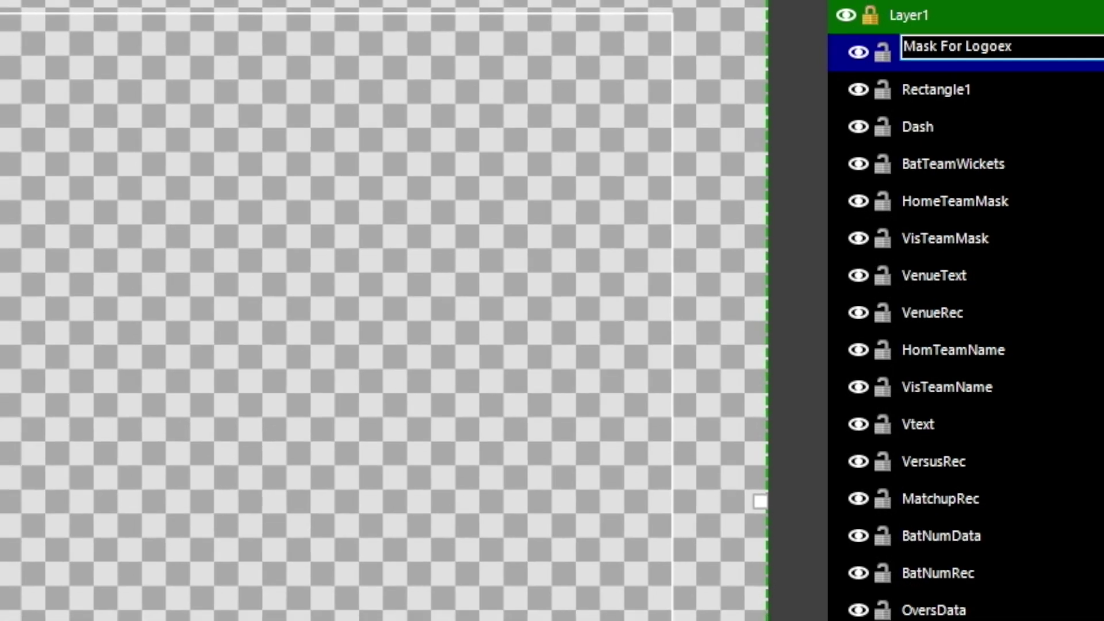
{"action": "key", "text": "Return"}
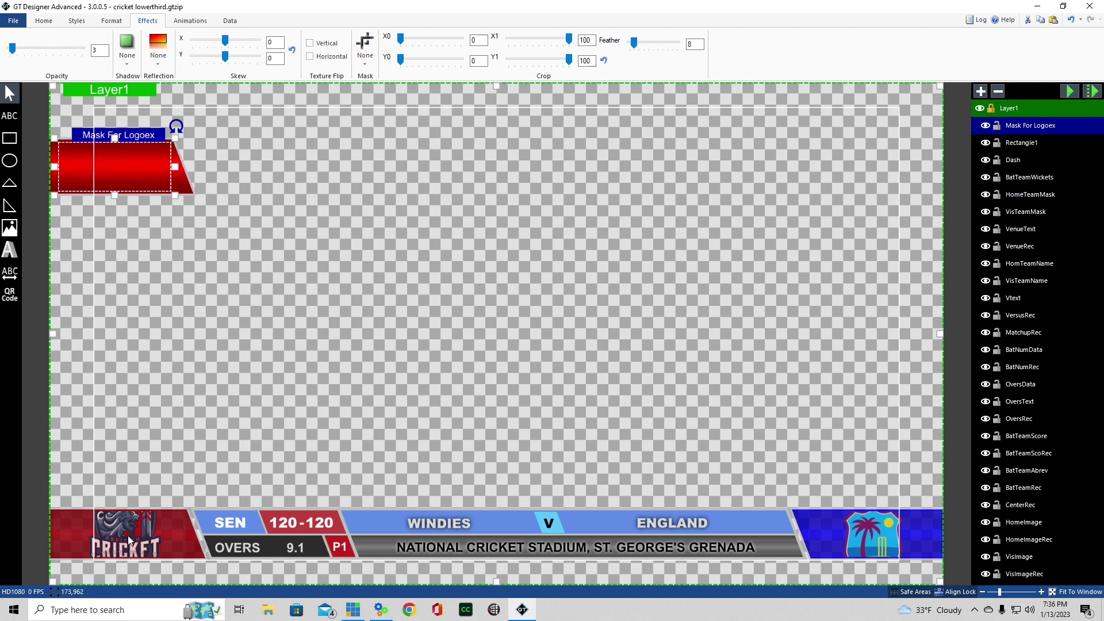
Insert the image KOK Image_clipped_rev_1 from the Downloads folder
{"action": "left_click", "coordinate": [11, 228]}
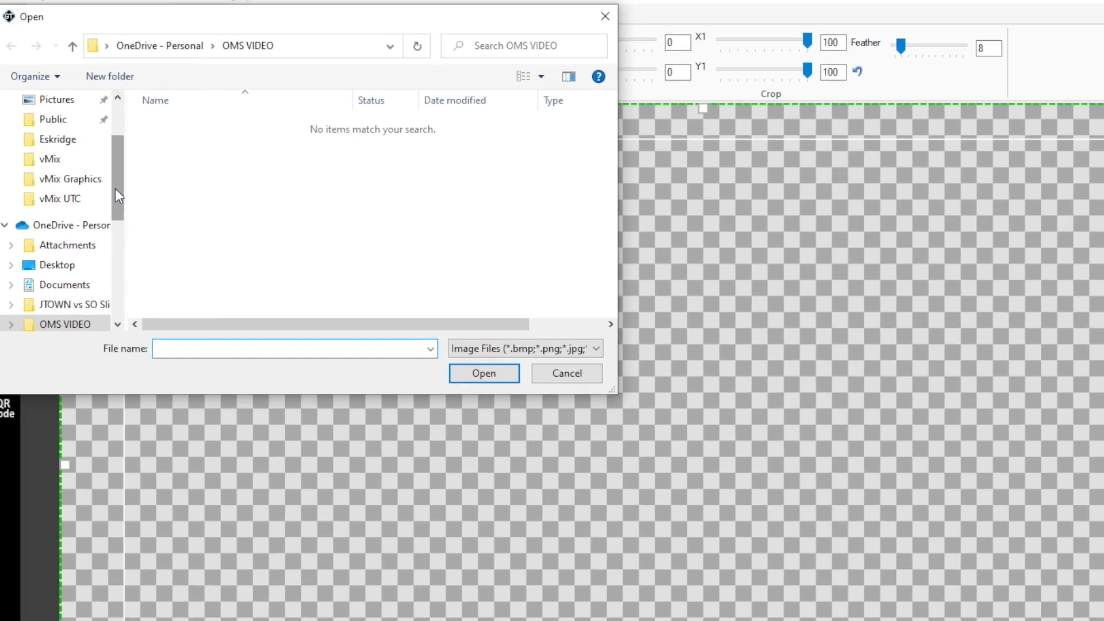
{"action": "left_click_drag", "start_coordinate": [116, 189], "coordinate": [121, 154]}
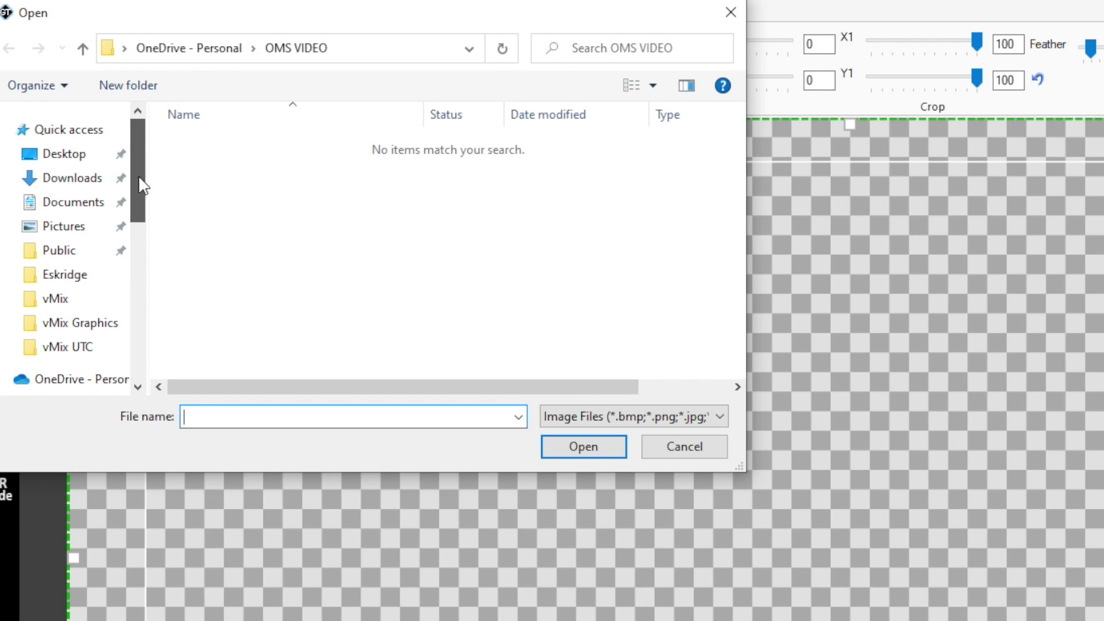
{"action": "scroll", "coordinate": [132, 197], "scroll_direction": "down", "scroll_amount": 2}
{"action": "scroll", "coordinate": [130, 202], "scroll_direction": "up", "scroll_amount": 1}
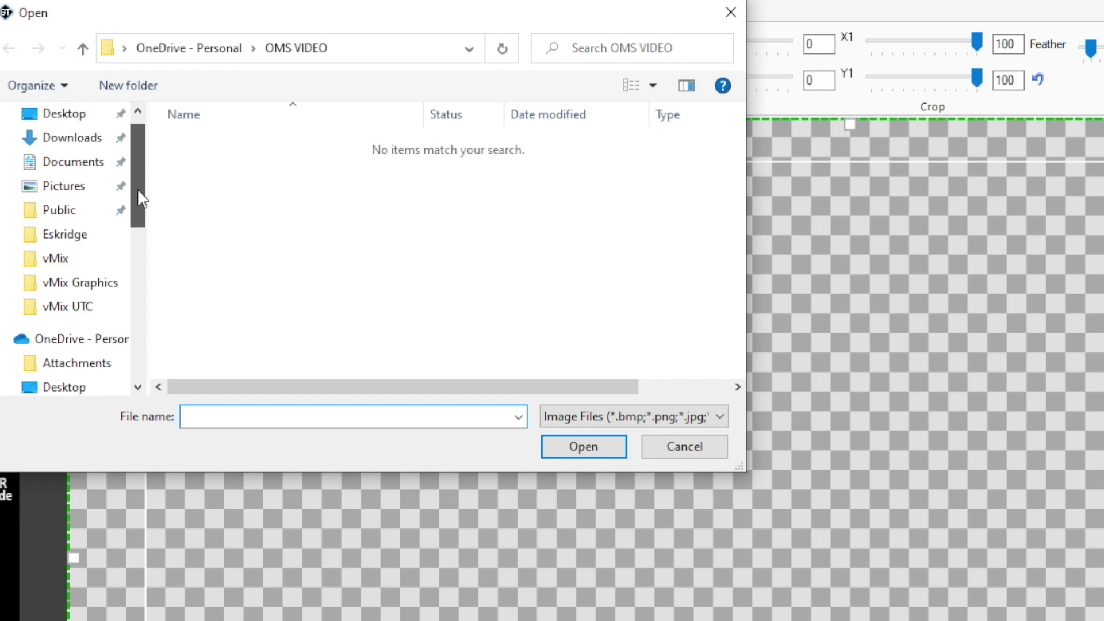
{"action": "left_click", "coordinate": [73, 139]}
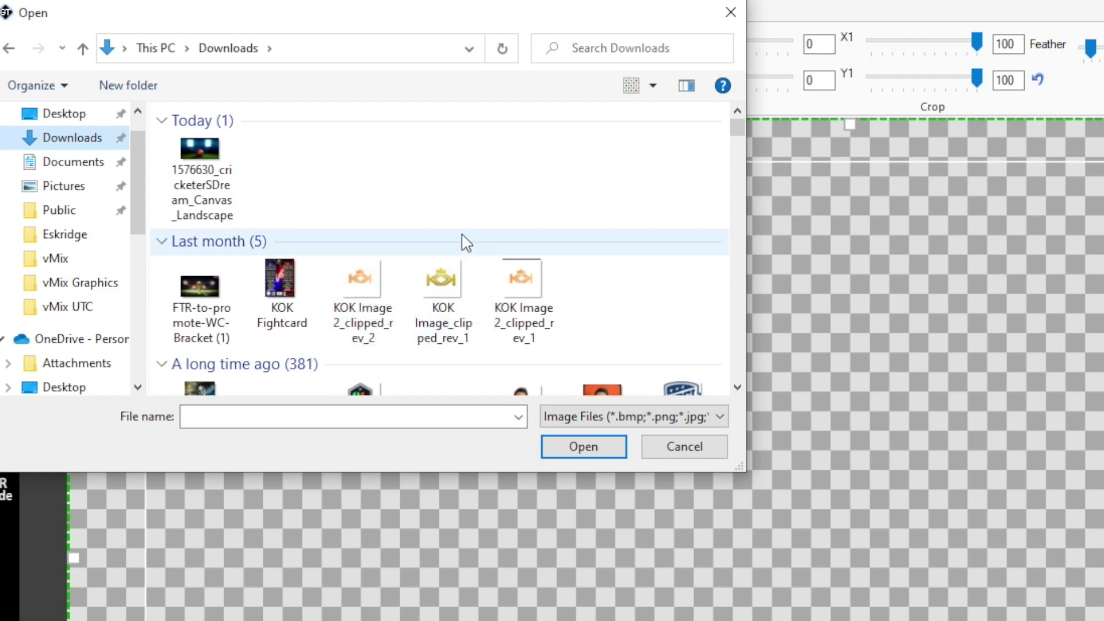
{"action": "left_click", "coordinate": [441, 281]}
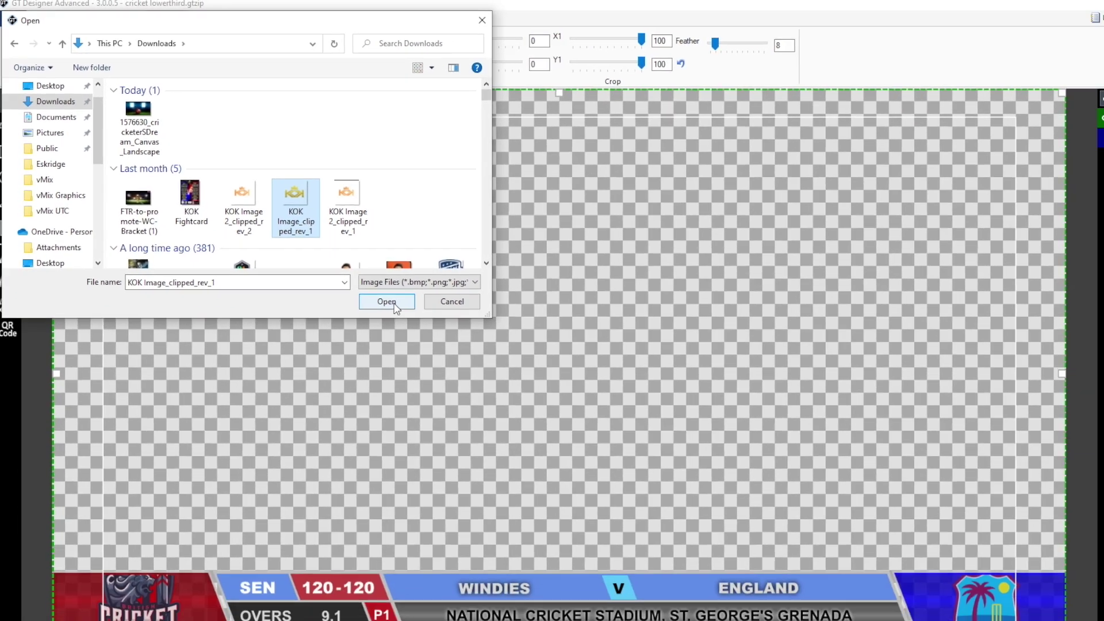
{"action": "left_click", "coordinate": [544, 415]}
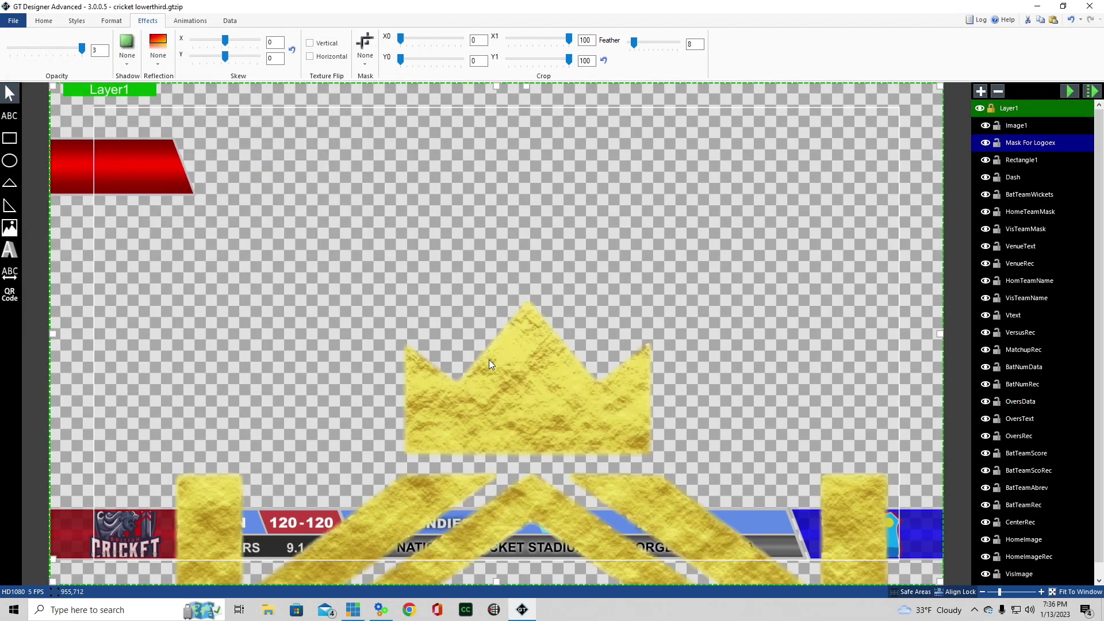
Shrink the gold crown logo to roughly the mask rectangle's width and move it onto the red gradient shape
{"action": "left_click_drag", "start_coordinate": [488, 360], "coordinate": [556, 430]}
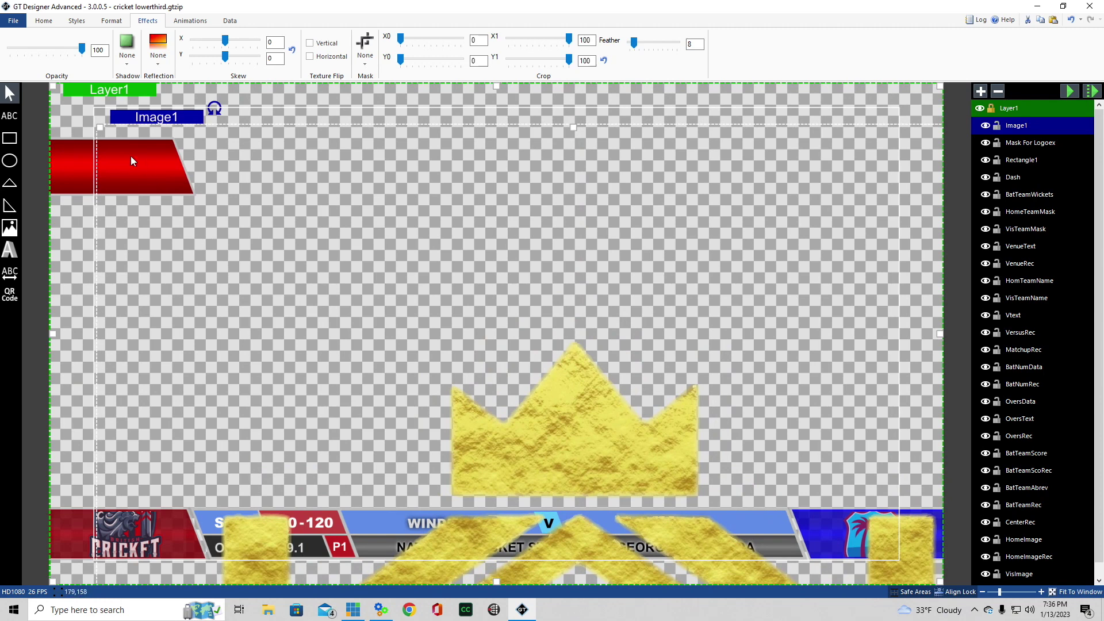
{"action": "left_click_drag", "start_coordinate": [99, 127], "coordinate": [407, 298]}
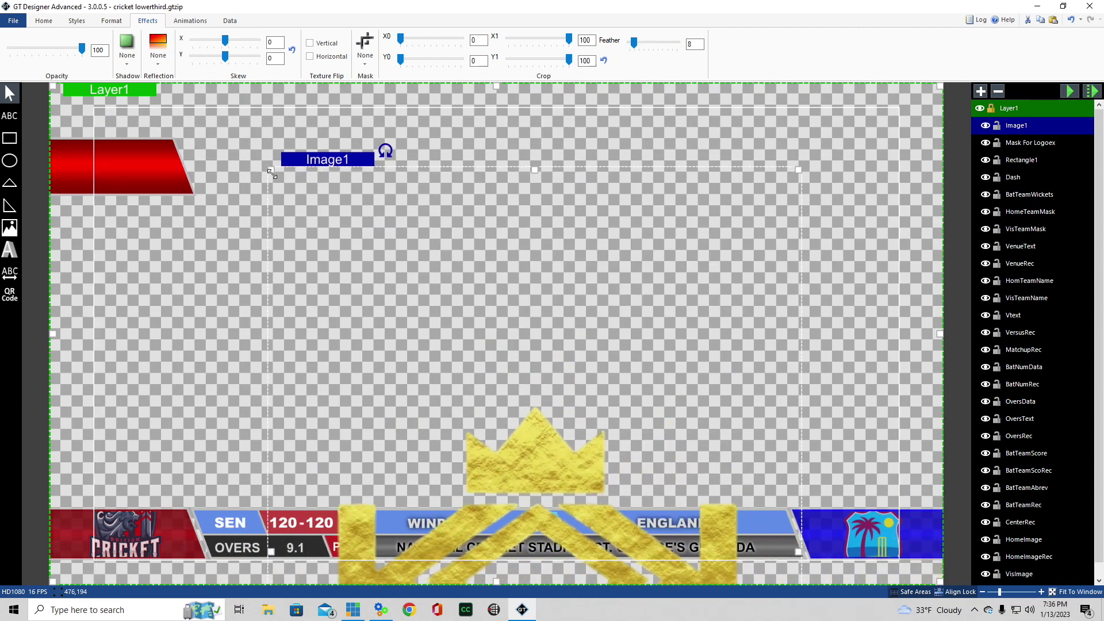
{"action": "left_click_drag", "start_coordinate": [272, 173], "coordinate": [439, 293]}
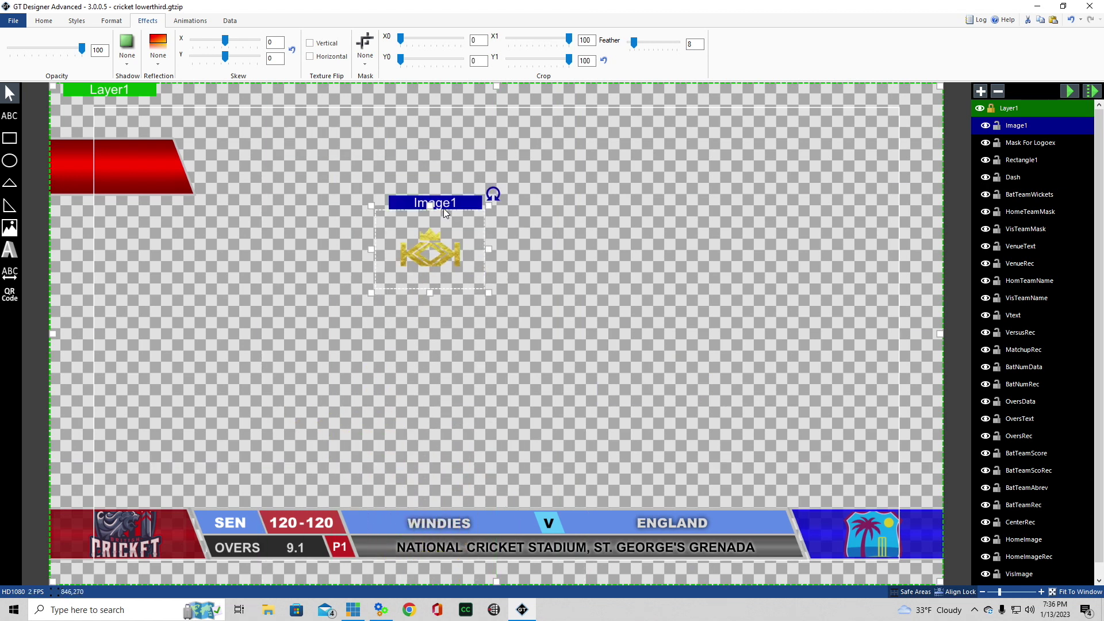
{"action": "left_click_drag", "start_coordinate": [444, 208], "coordinate": [120, 178]}
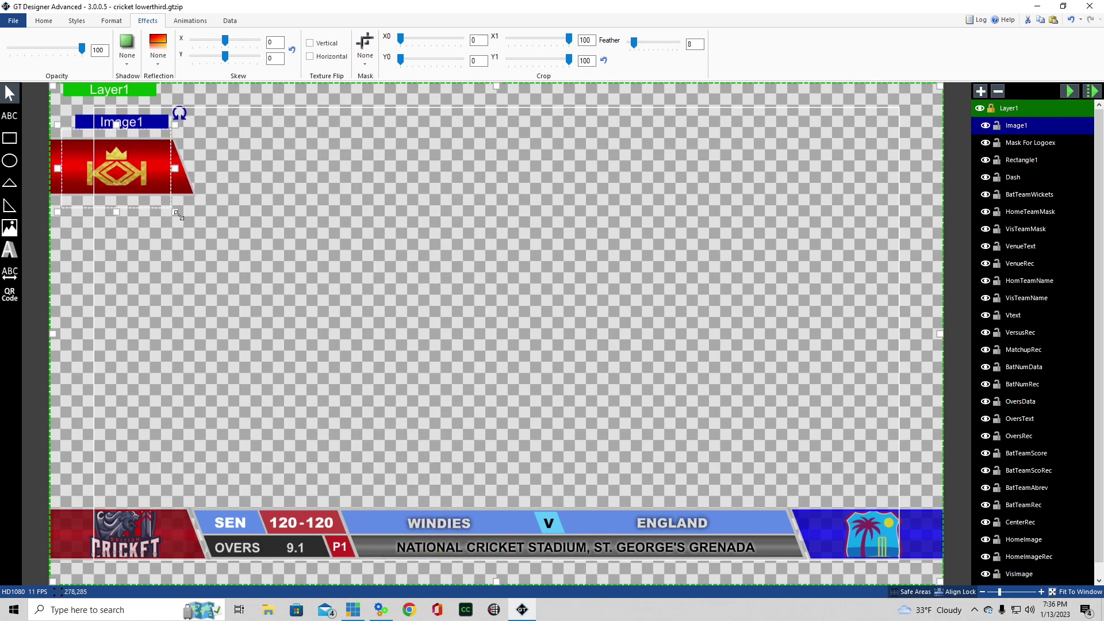
Enlarge the gold logo until it fills the red shape's height and centre it over the shape
{"action": "left_click_drag", "start_coordinate": [176, 212], "coordinate": [199, 248]}
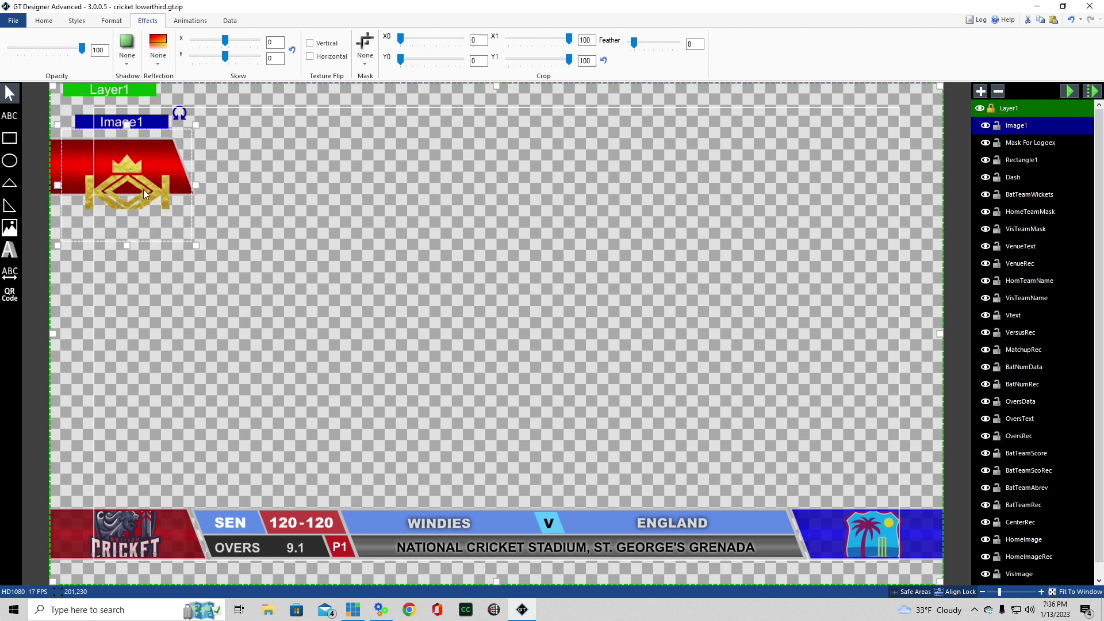
{"action": "left_click_drag", "start_coordinate": [143, 189], "coordinate": [108, 170]}
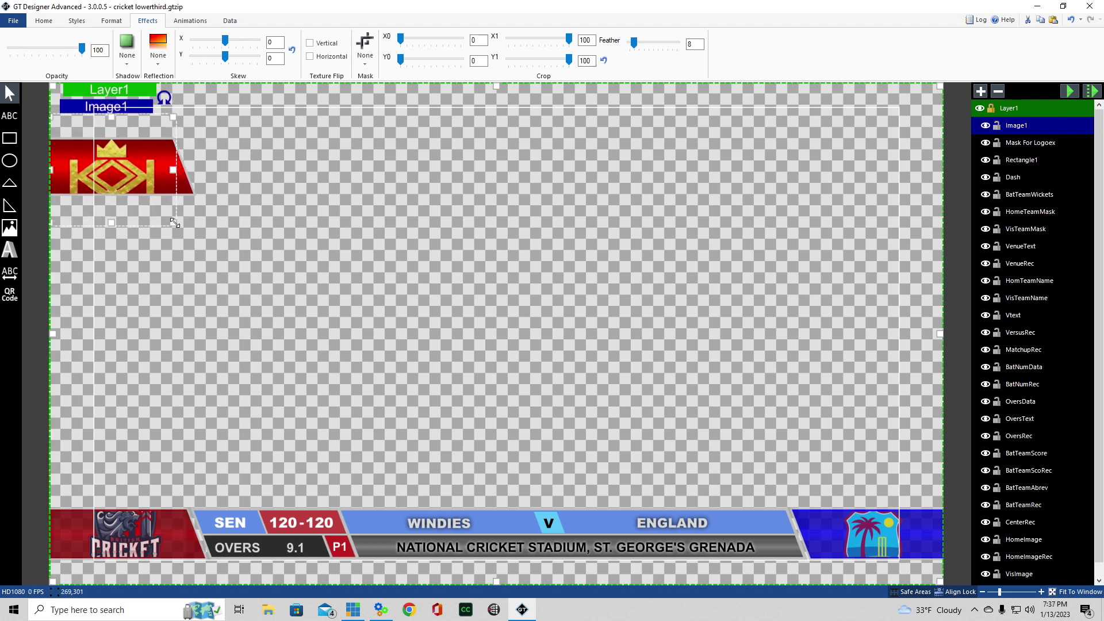
{"action": "left_click_drag", "start_coordinate": [173, 223], "coordinate": [175, 234]}
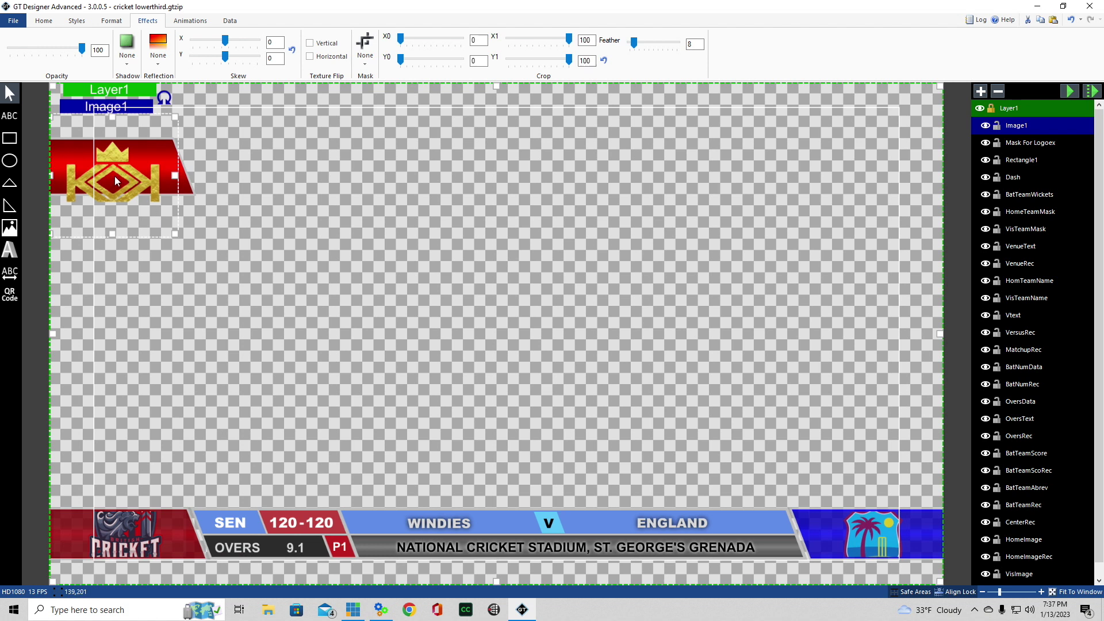
{"action": "left_click_drag", "start_coordinate": [115, 176], "coordinate": [115, 169]}
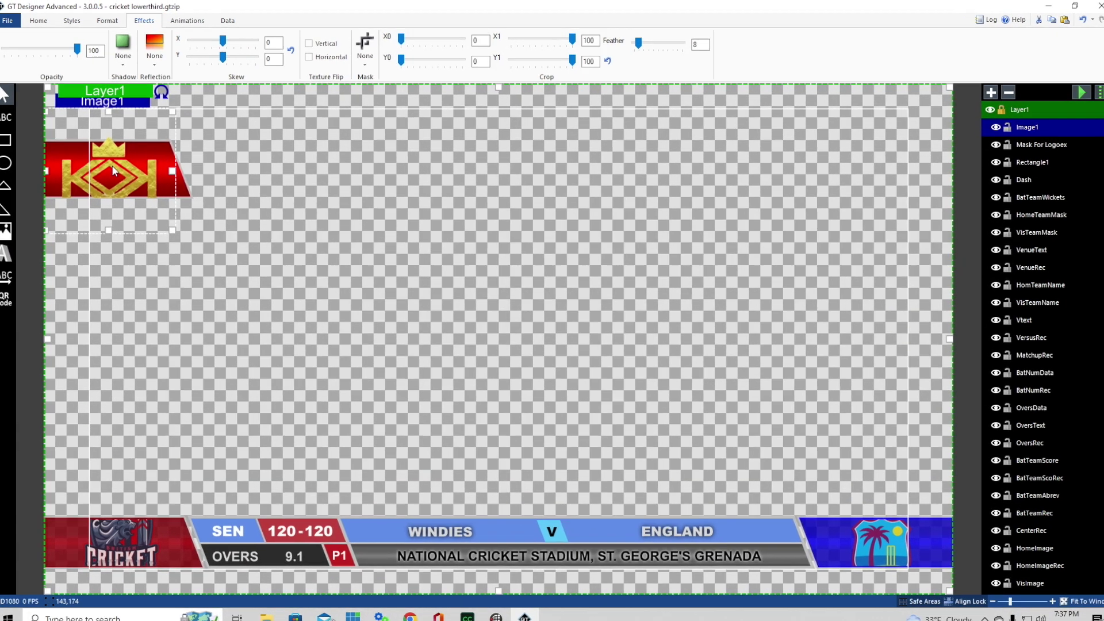
Mask the gold crown logo with the Mask For Logoex layer
{"action": "left_click", "coordinate": [365, 57]}
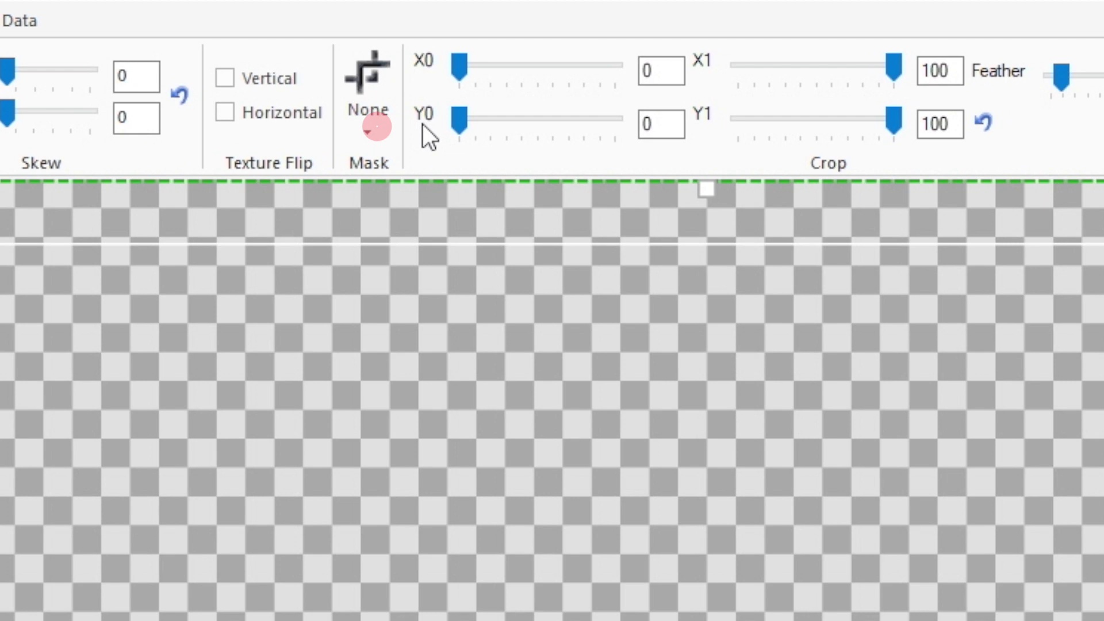
{"action": "left_click", "coordinate": [367, 126]}
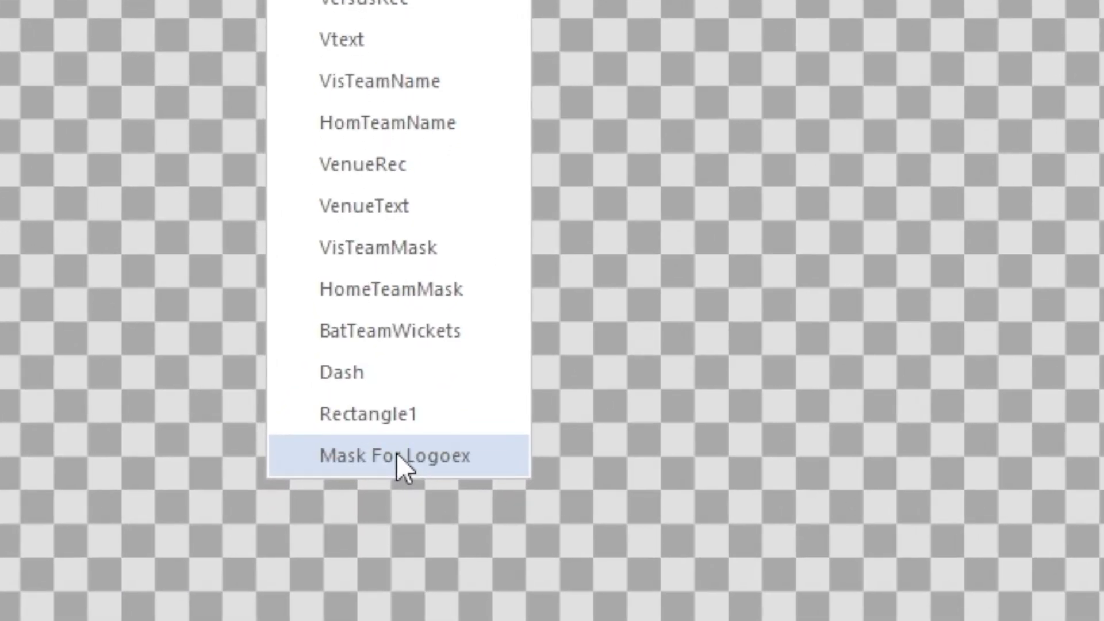
{"action": "left_click", "coordinate": [396, 454]}
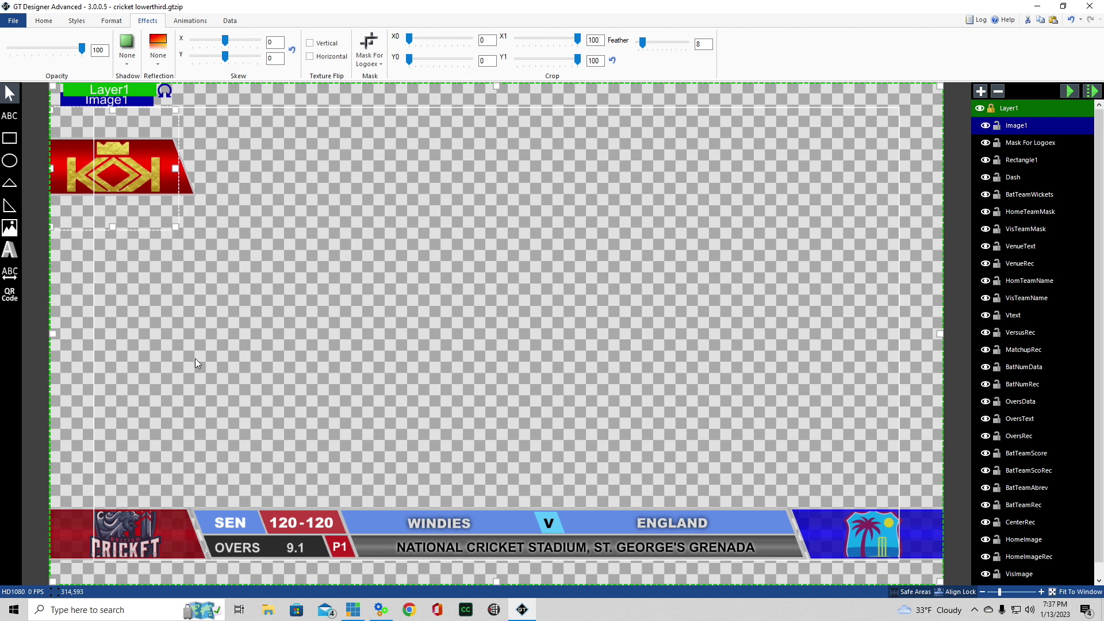
{"action": "left_click", "coordinate": [140, 343]}
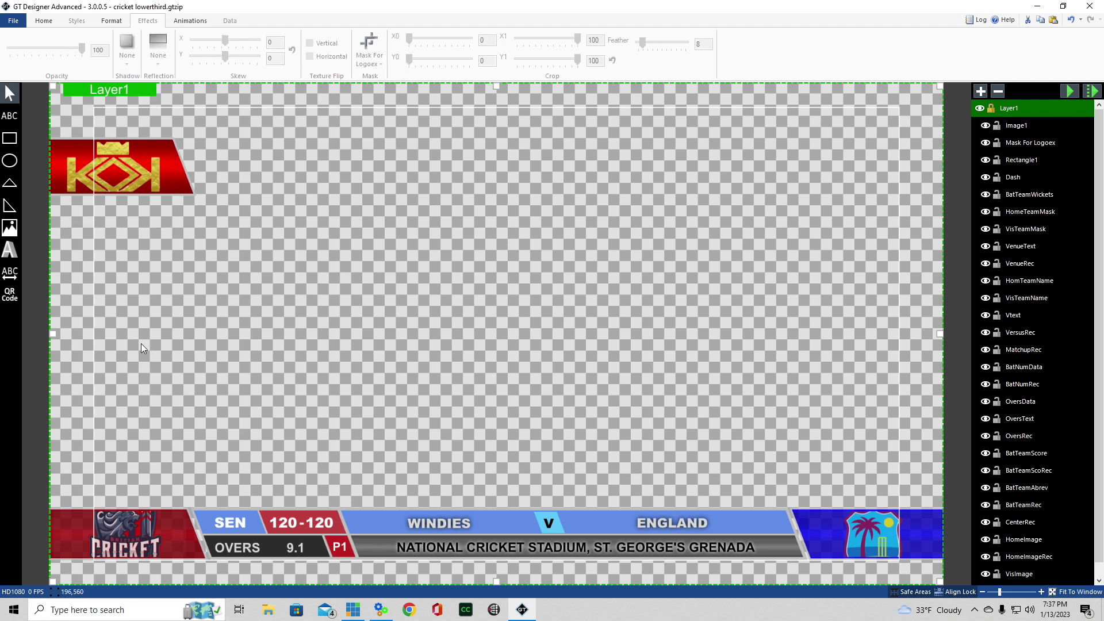
Draw a wide rectangle about 1293 by 126 beside the logo shape and set its X skew to -21
{"action": "left_click", "coordinate": [9, 139]}
{"action": "mouse_move", "coordinate": [185, 136]}
{"action": "left_mouse_down"}
{"action": "mouse_move", "coordinate": [530, 181]}
{"action": "mouse_move", "coordinate": [788, 195]}
{"action": "left_mouse_up"}
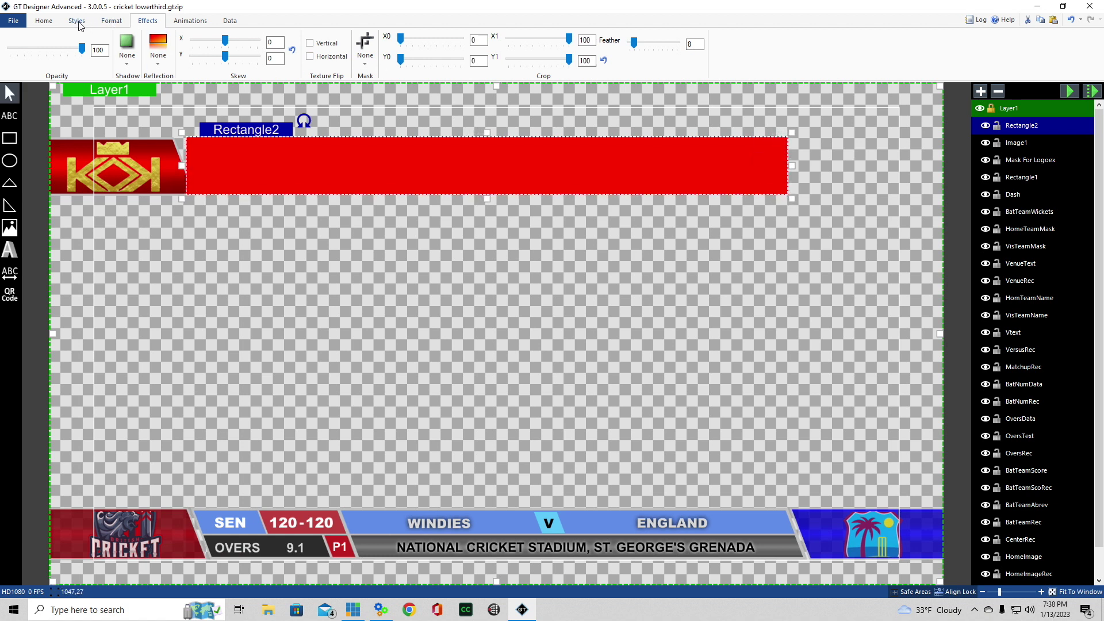
{"action": "left_click", "coordinate": [46, 22]}
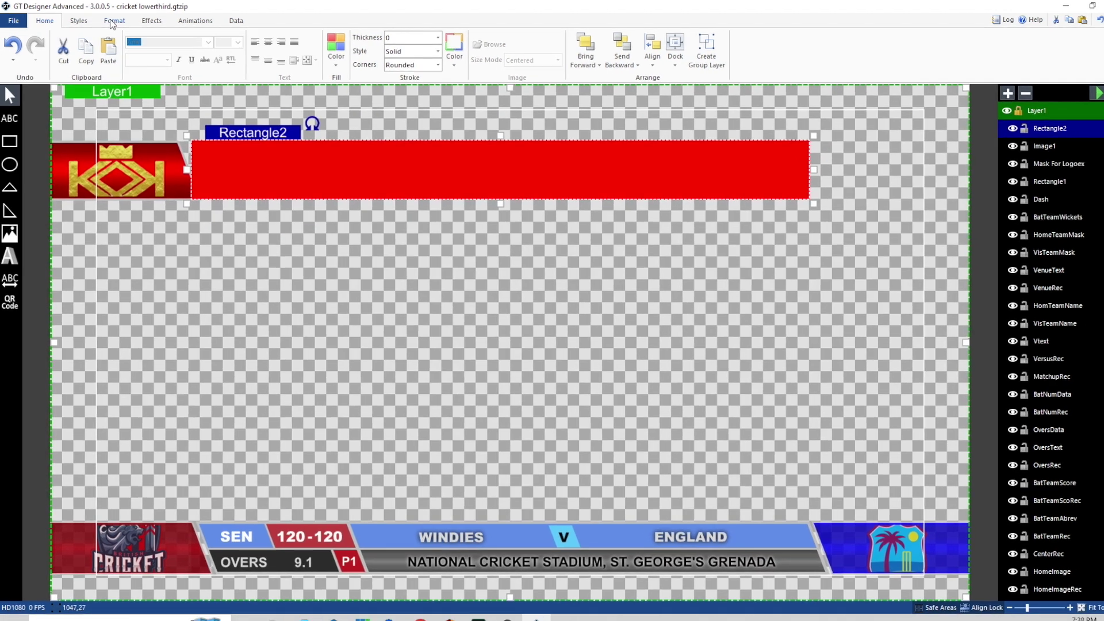
{"action": "left_click", "coordinate": [111, 21]}
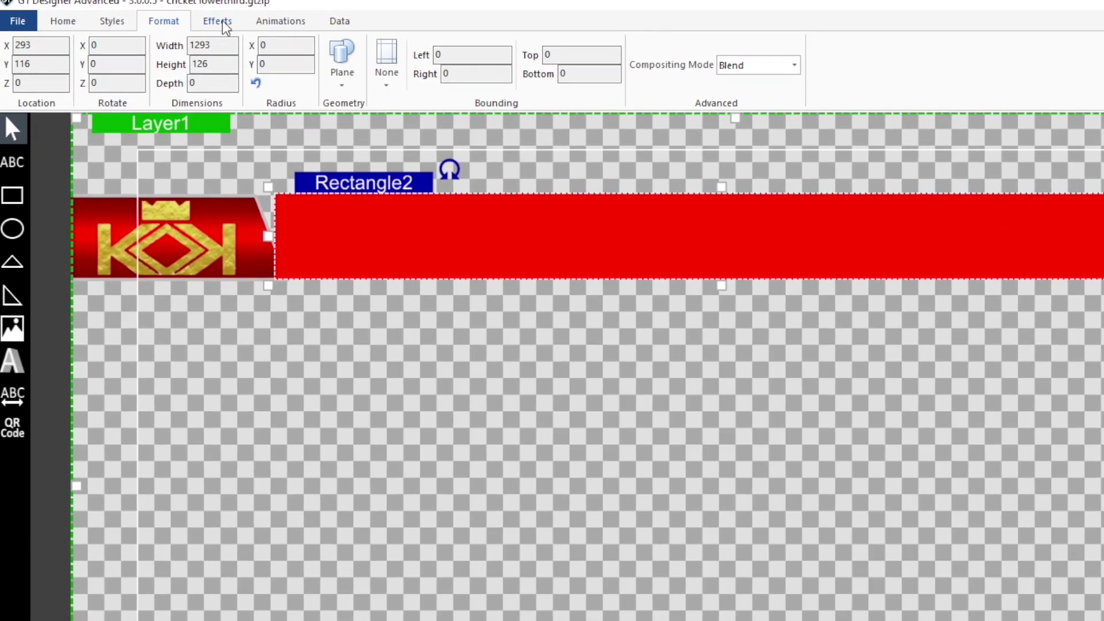
{"action": "left_click", "coordinate": [212, 21]}
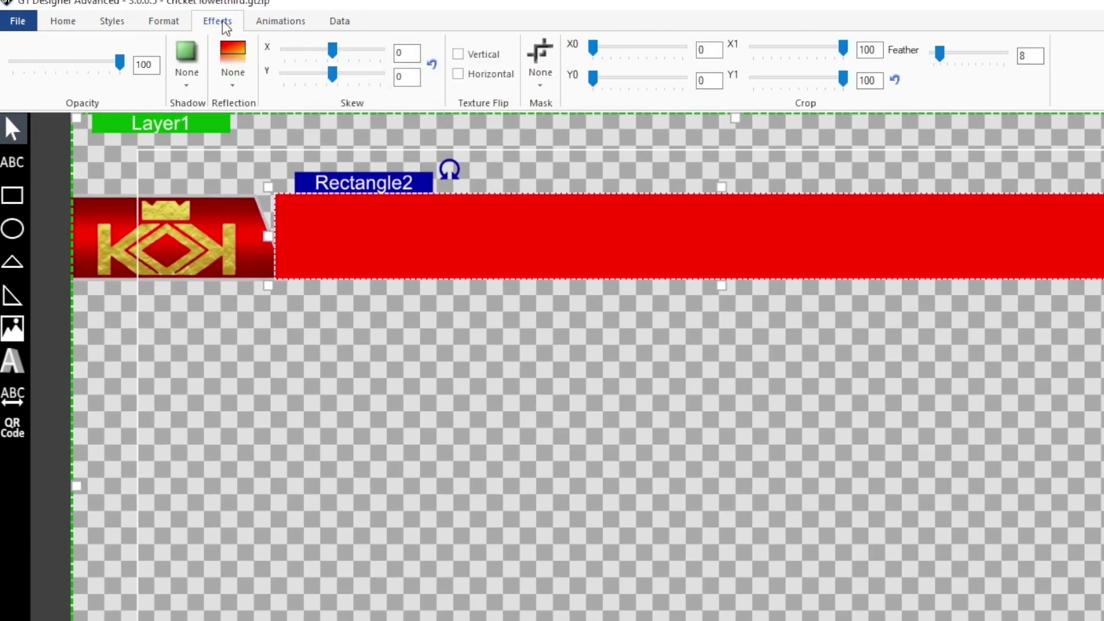
{"action": "double_click", "coordinate": [412, 54]}
{"action": "type", "text": "-21"}
{"action": "left_click", "coordinate": [411, 54]}
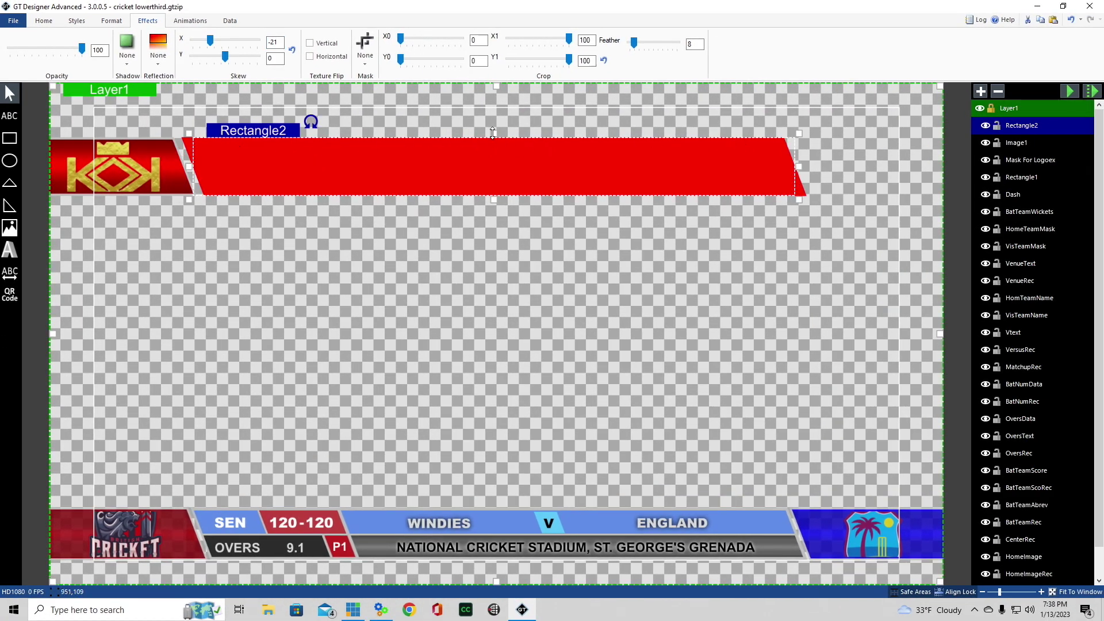
{"action": "left_click_drag", "start_coordinate": [493, 133], "coordinate": [494, 133]}
Fill the wide skewed rectangle with solid grey
{"action": "left_click", "coordinate": [45, 22]}
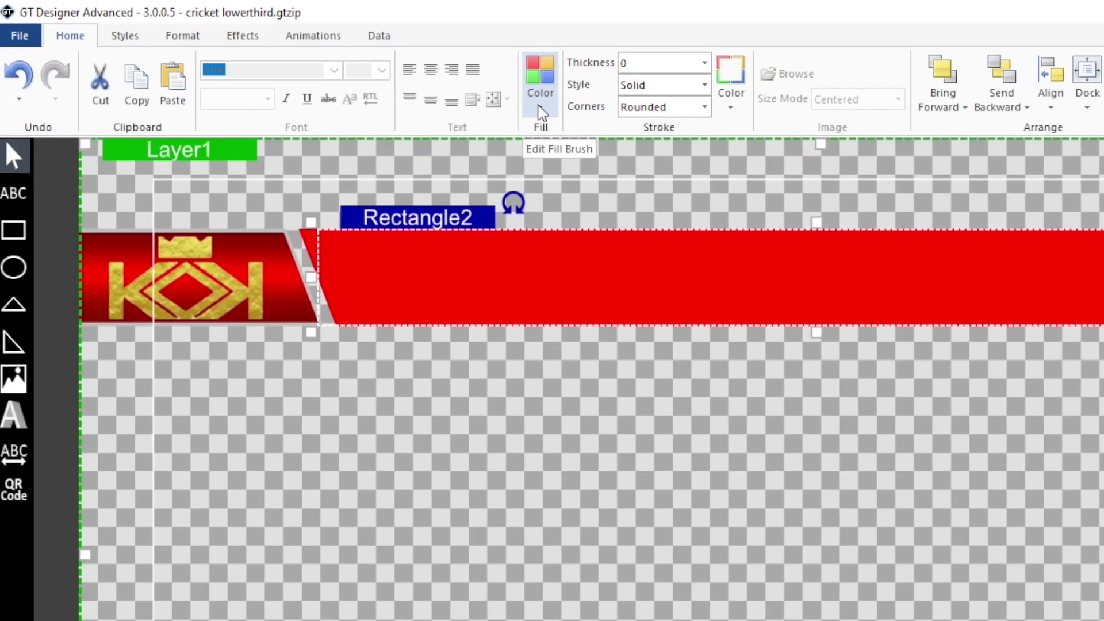
{"action": "left_click", "coordinate": [326, 47]}
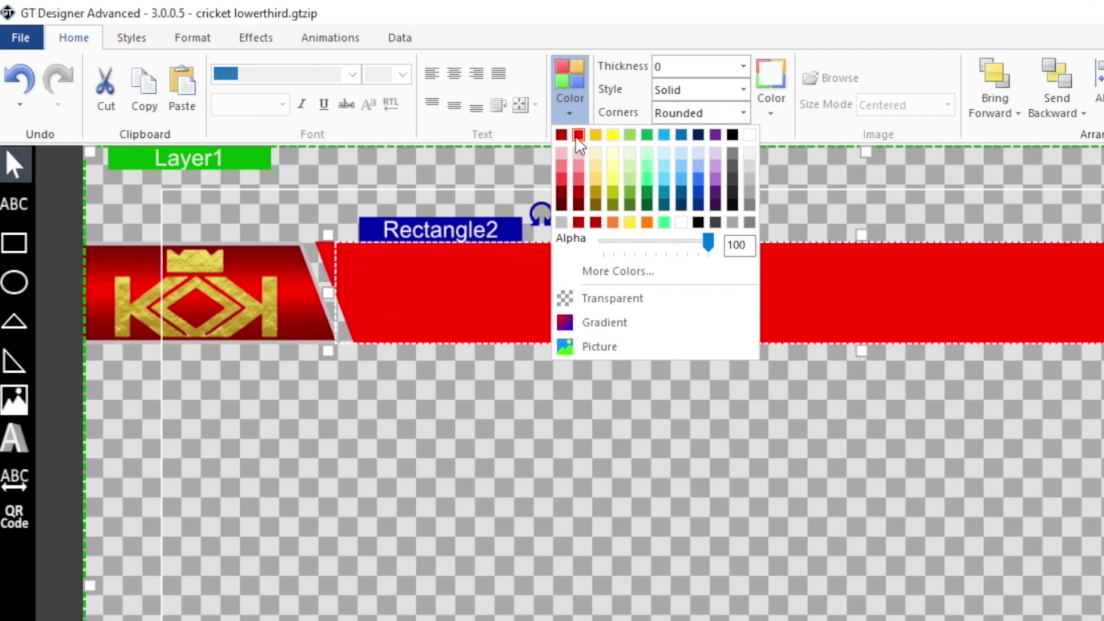
{"action": "left_click", "coordinate": [749, 200]}
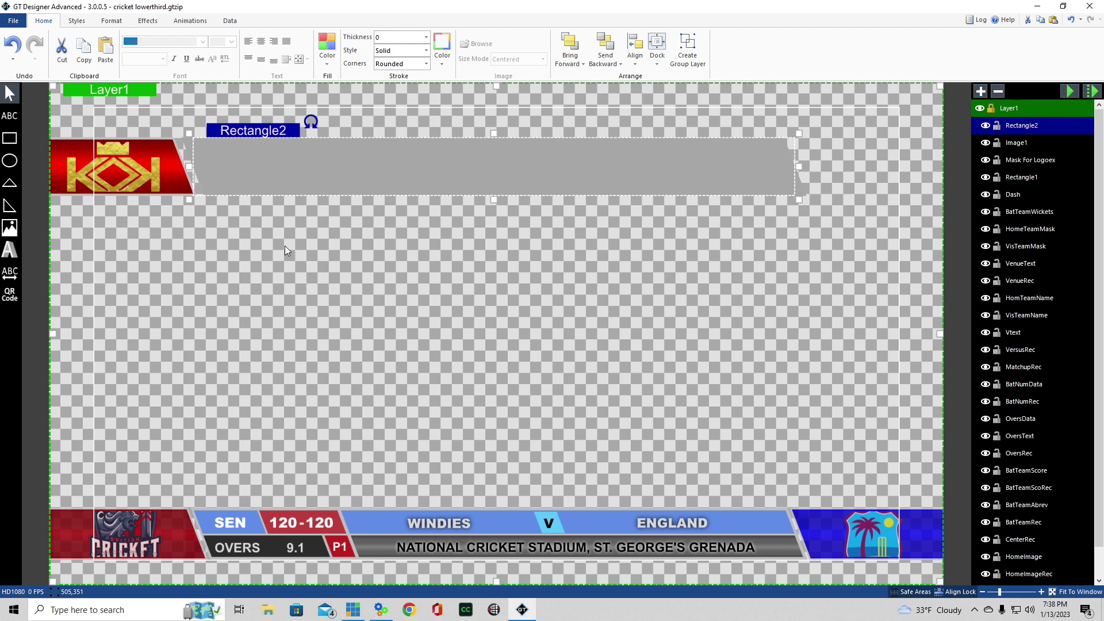
Try to nudge the grey rectangle left against the red logo shape's slanted edge
{"action": "left_click", "coordinate": [257, 133]}
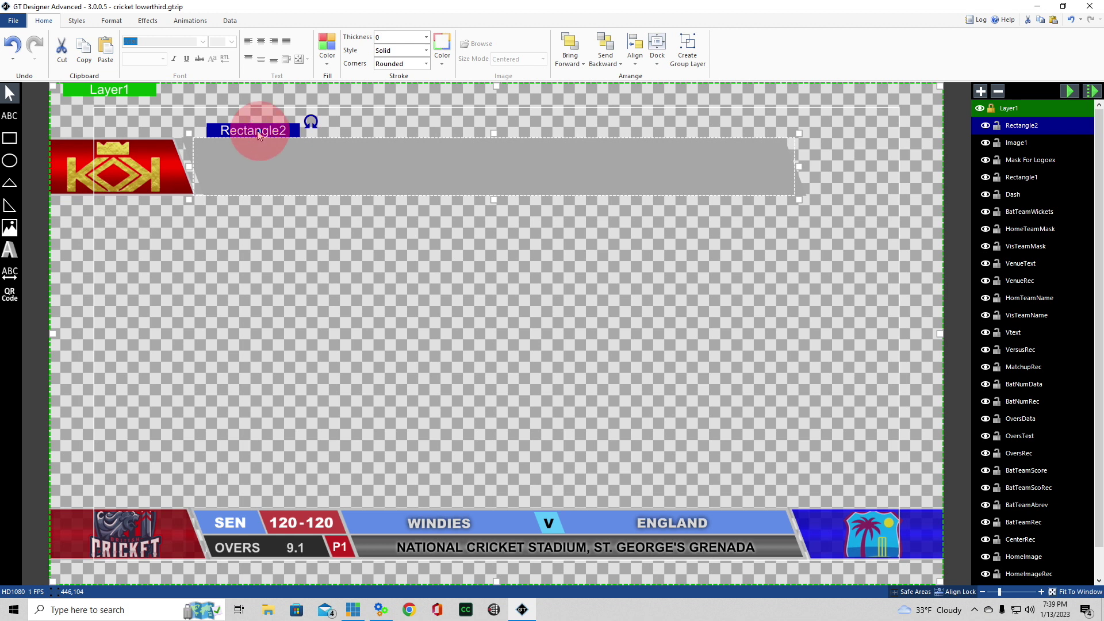
{"action": "key", "text": "Left"}
{"action": "key", "text": "Left"}
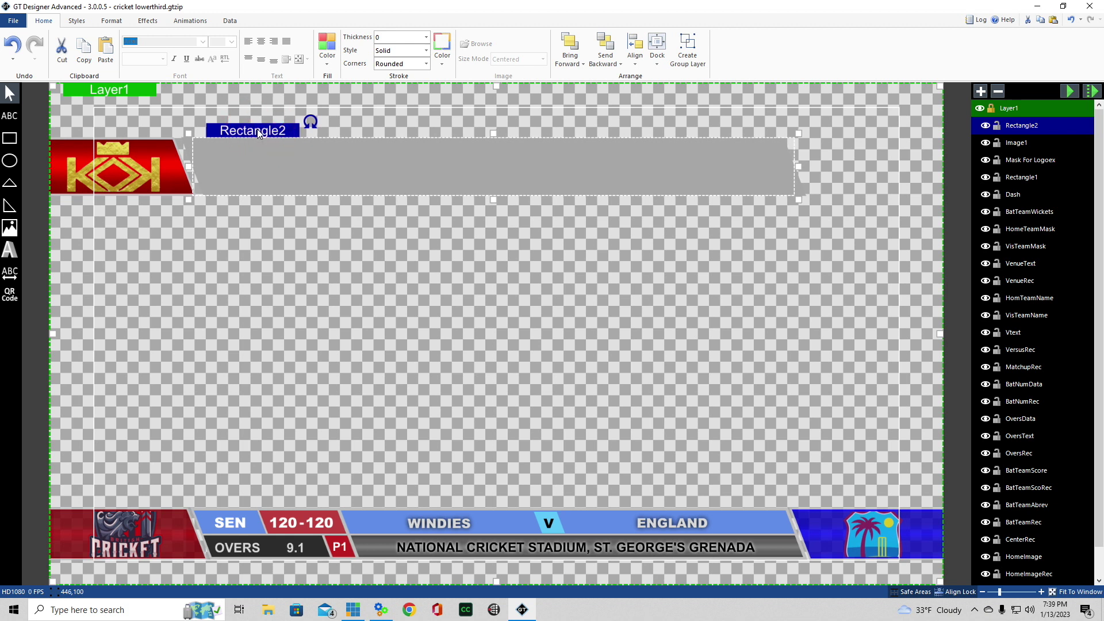
{"action": "key", "text": "Left"}
{"action": "key", "text": "Left"}
{"action": "key", "text": "Left"}
{"action": "key", "text": "Left"}
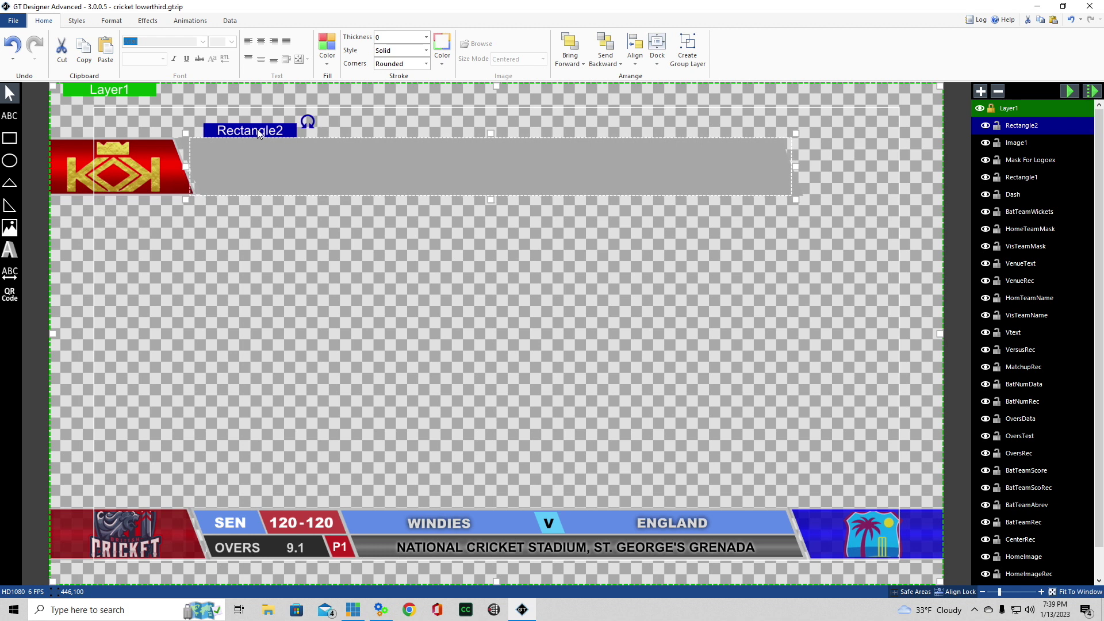
{"action": "key", "text": "Left"}
{"action": "key", "text": "Left"}
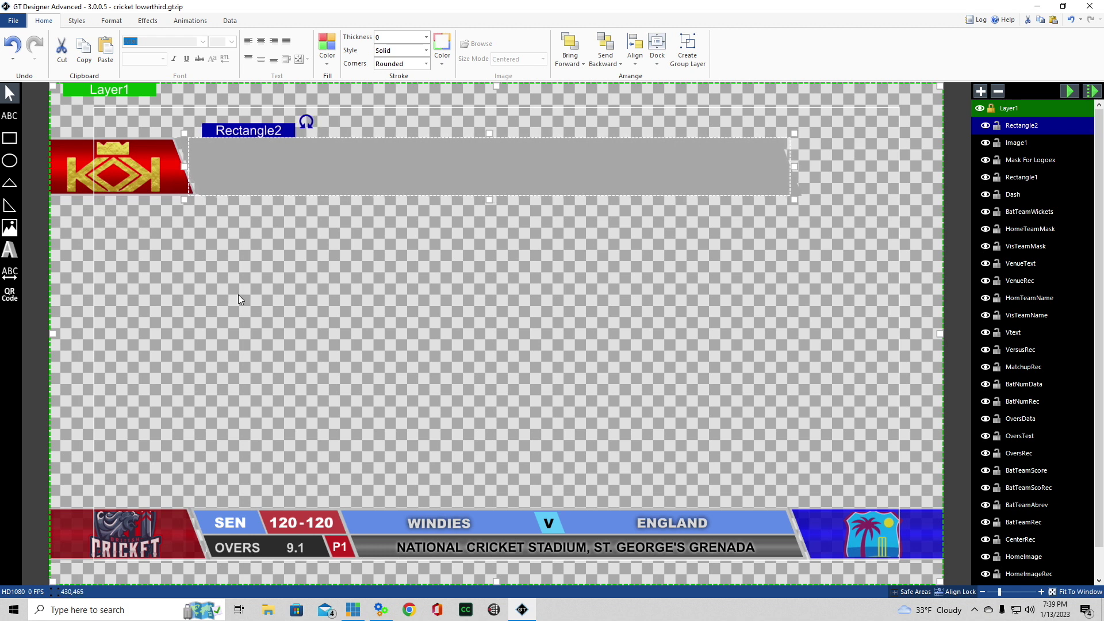
Undo the nudging of the grey rectangle and deselect it
{"action": "left_click", "coordinate": [233, 271]}
{"action": "key", "text": "ctrl+z"}
{"action": "left_click", "coordinate": [256, 251]}
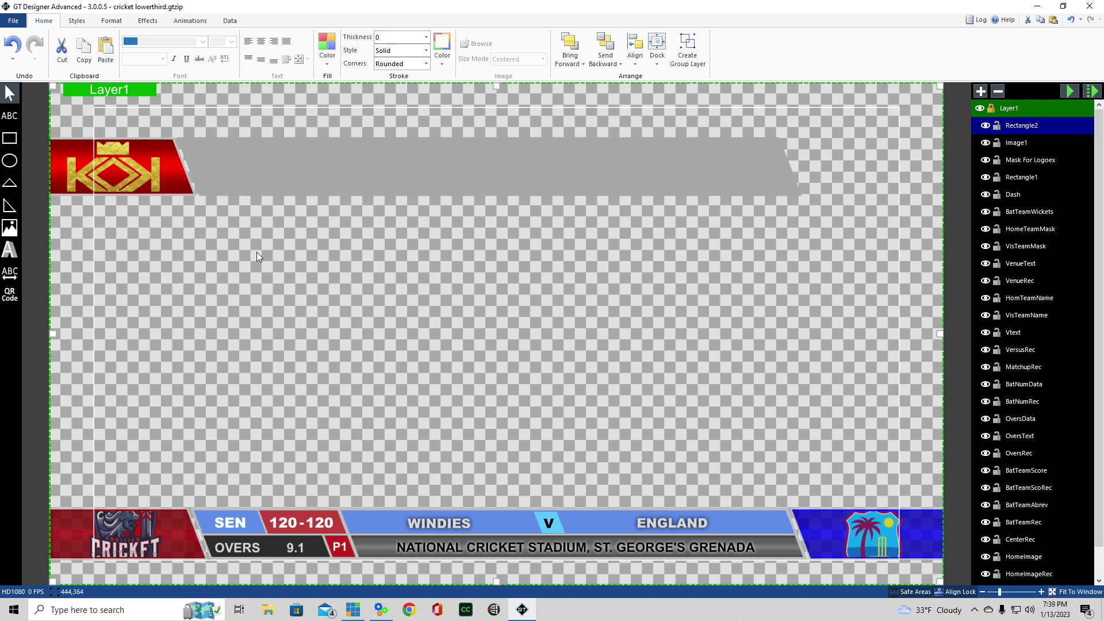
Draw a small rectangle on the grey bar's upper part beside the logo shape, skew it -21 in X and make it slightly taller
{"action": "left_click", "coordinate": [10, 139]}
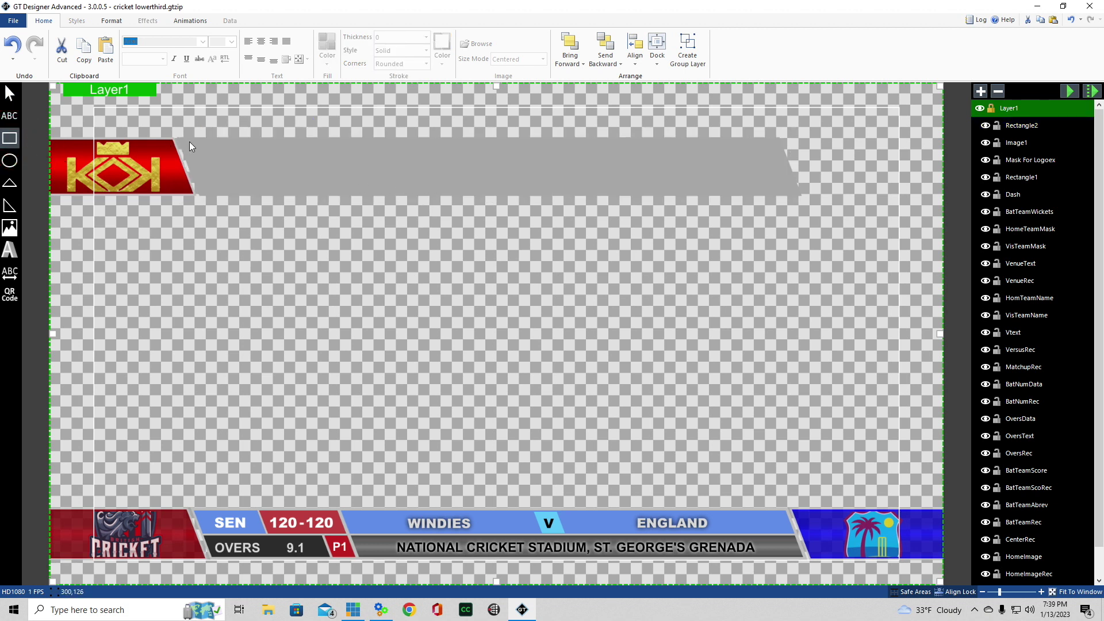
{"action": "left_click_drag", "start_coordinate": [184, 140], "coordinate": [290, 161]}
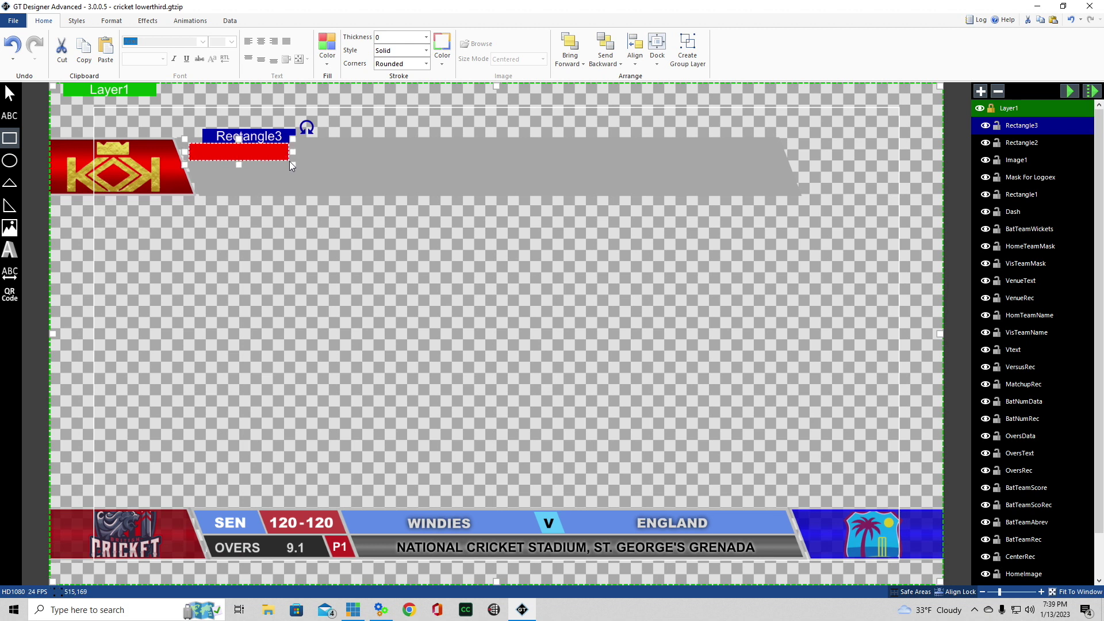
{"action": "left_click", "coordinate": [148, 22]}
{"action": "left_click", "coordinate": [274, 42]}
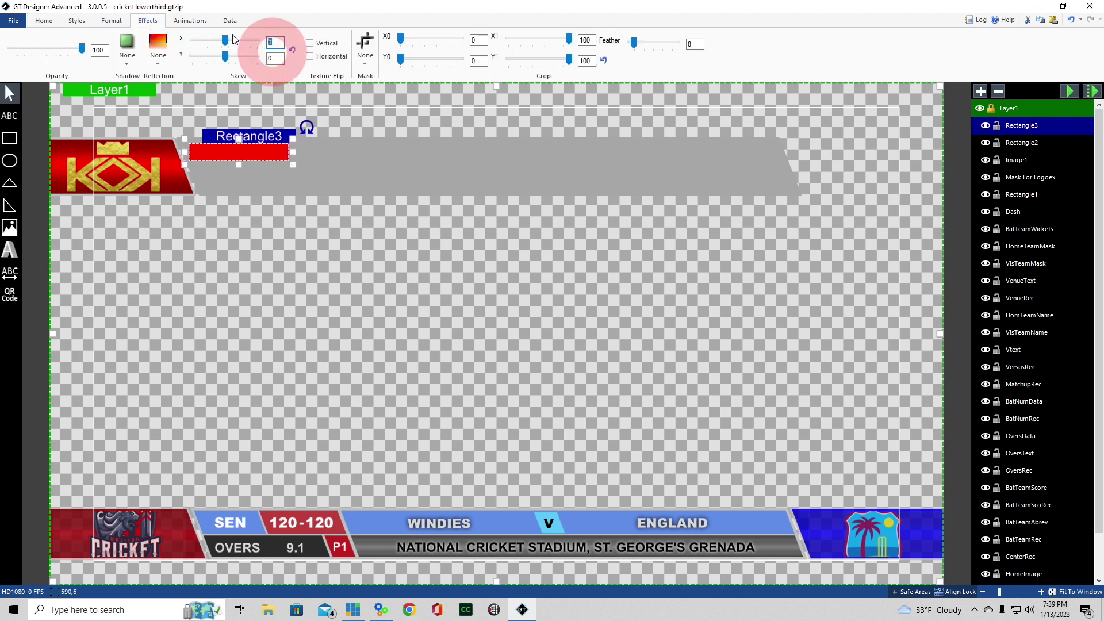
{"action": "type", "text": "-2"}
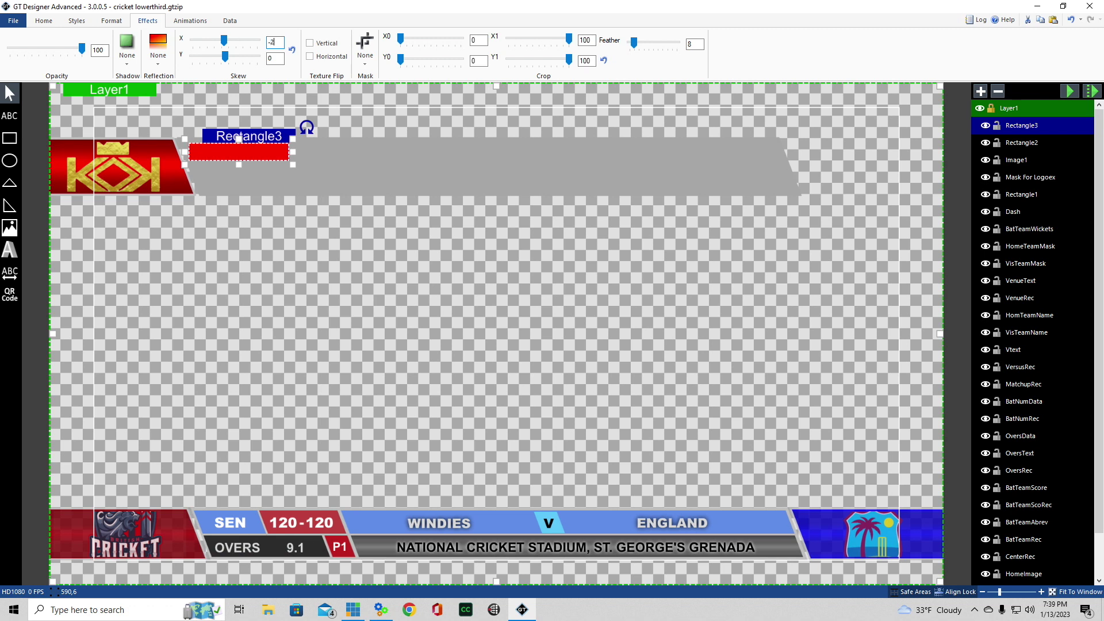
{"action": "type", "text": "1"}
{"action": "left_click_drag", "start_coordinate": [239, 165], "coordinate": [239, 169]}
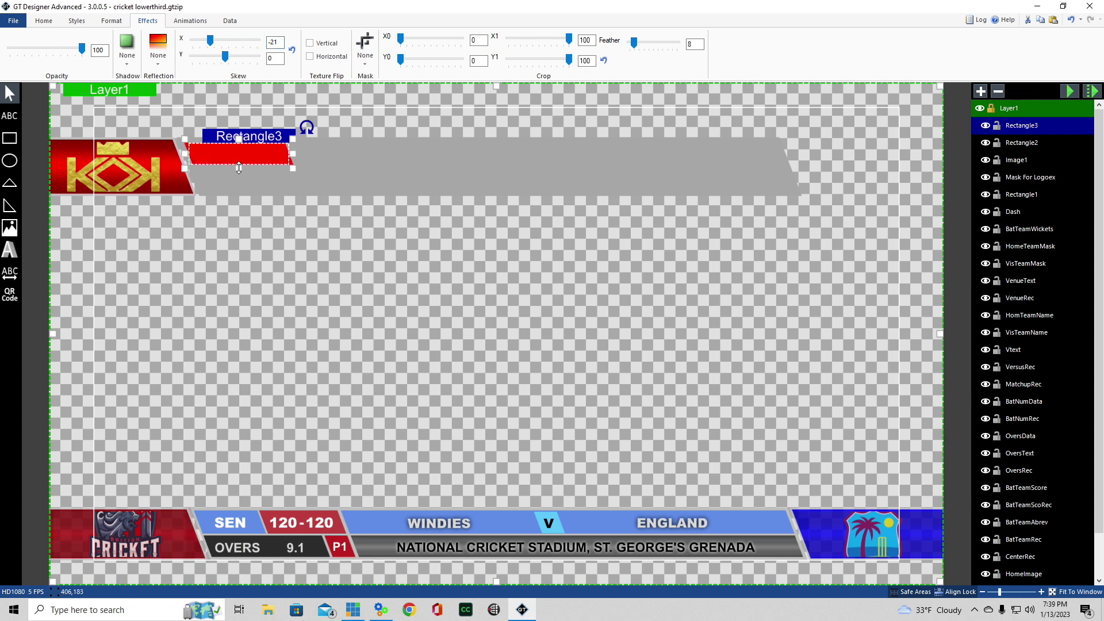
Fill the small skewed rectangle with dark blue
{"action": "left_click", "coordinate": [50, 27]}
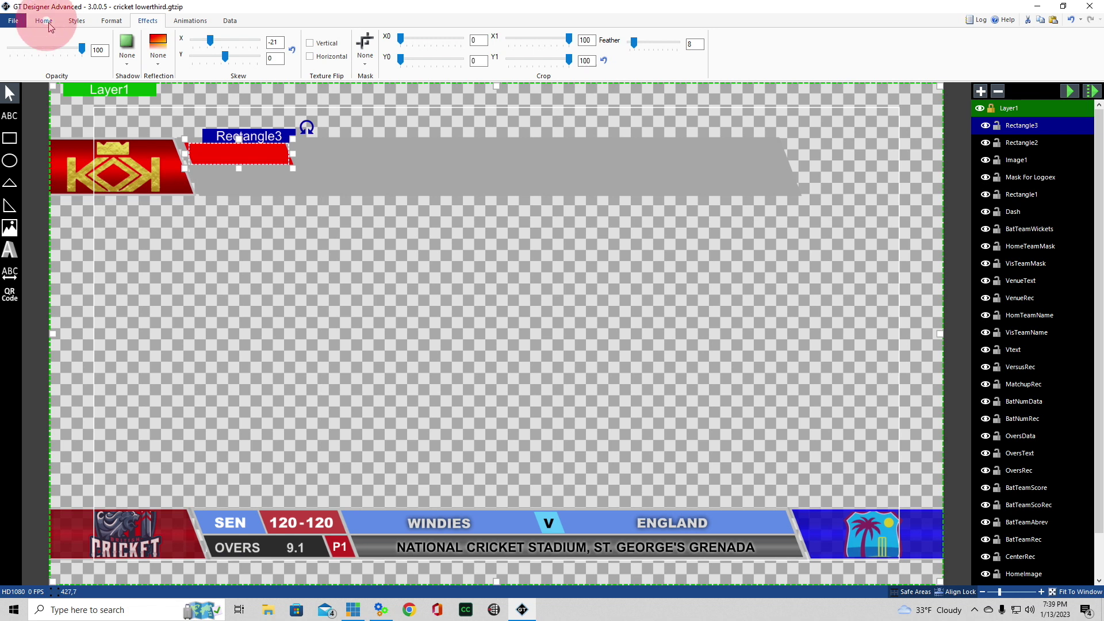
{"action": "left_click", "coordinate": [329, 49]}
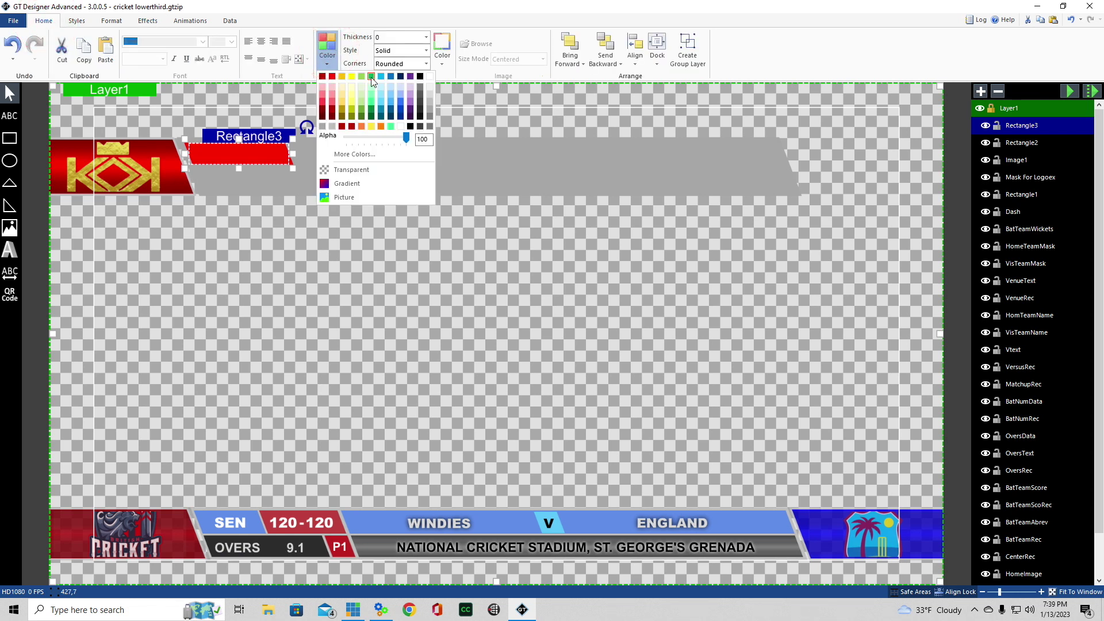
{"action": "left_click", "coordinate": [390, 108]}
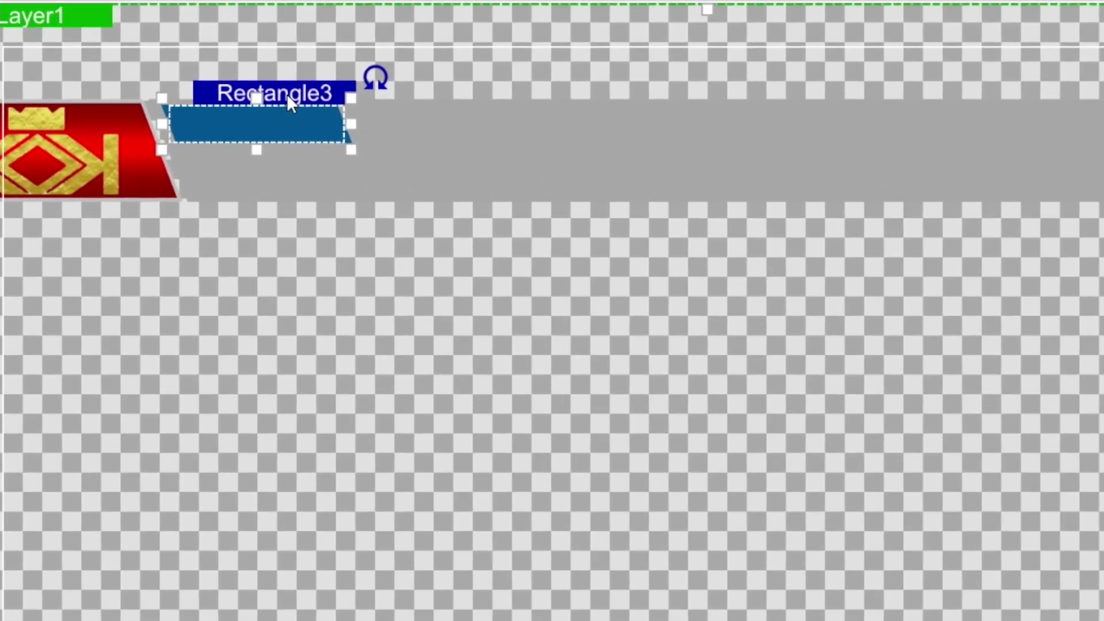
Nudge the blue rectangle left until it sits just beside the red logo shape's slanted edge, leaving a narrow gap
{"action": "key", "text": "Left"}
{"action": "key", "text": "Left"}
{"action": "key", "text": "Left"}
{"action": "key", "text": "Left"}
{"action": "key", "text": "Left"}
{"action": "key", "text": "Left"}
{"action": "key", "text": "Left"}
{"action": "key", "text": "Left"}
{"action": "key", "text": "Left"}
{"action": "key", "text": "Left"}
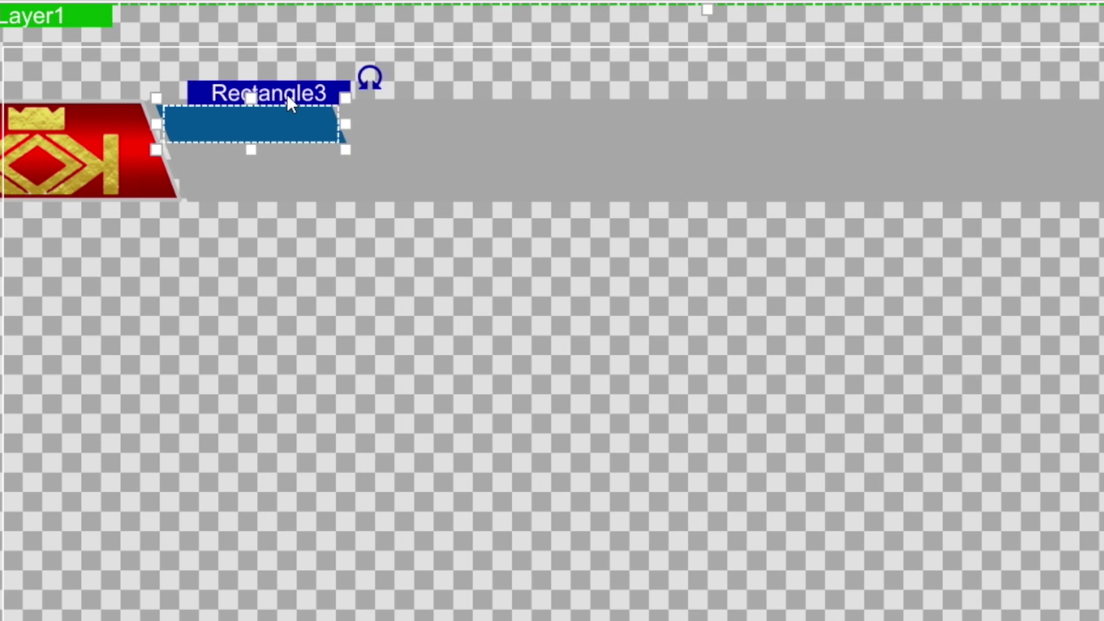
{"action": "key", "text": "Left"}
{"action": "key", "text": "Left"}
{"action": "key", "text": "Left"}
{"action": "key", "text": "Left"}
{"action": "key", "text": "Left"}
{"action": "key", "text": "Left"}
{"action": "left_click", "coordinate": [167, 321]}
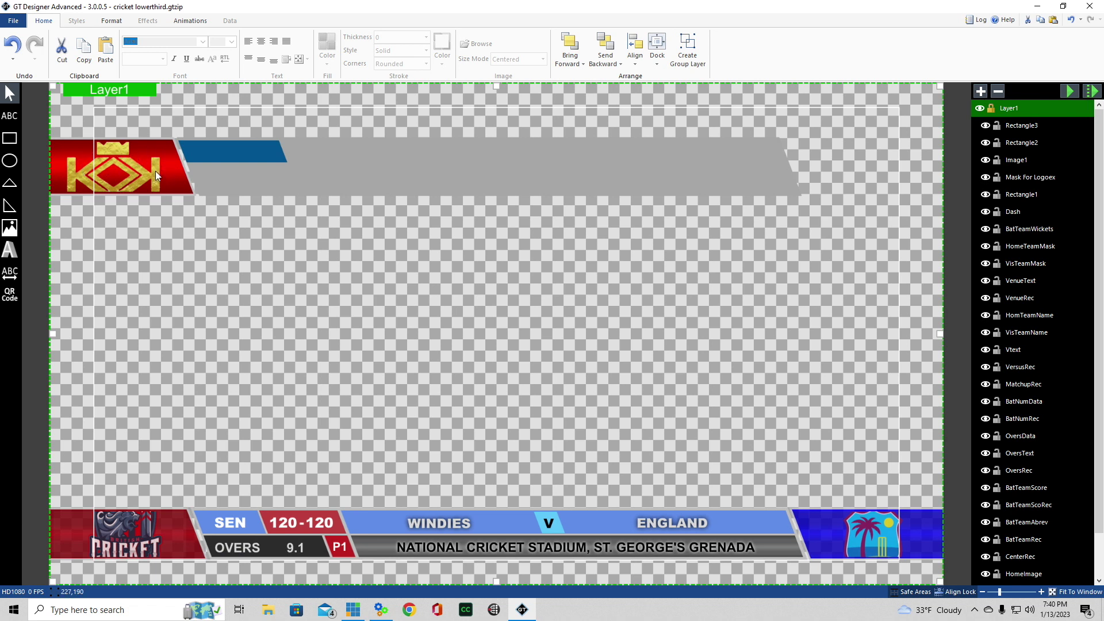
Duplicate the blue skewed rectangle and place a narrower, slightly taller copy directly to its right on the grey bar
{"action": "left_click", "coordinate": [216, 151]}
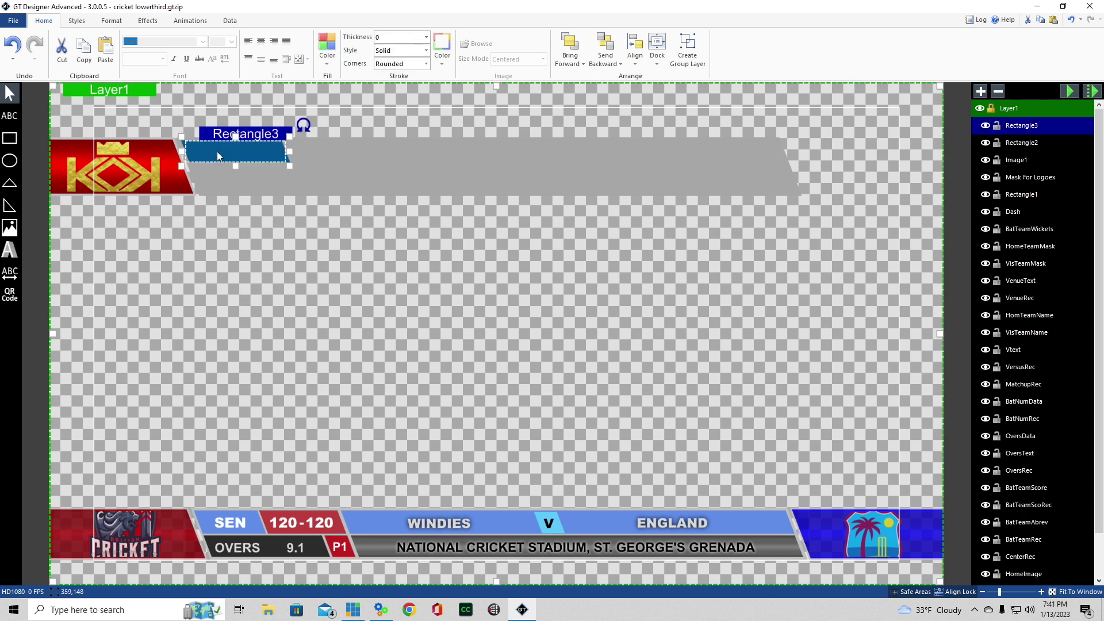
{"action": "right_click", "coordinate": [294, 154]}
{"action": "left_click", "coordinate": [314, 160]}
{"action": "left_click_drag", "start_coordinate": [250, 130], "coordinate": [328, 170]}
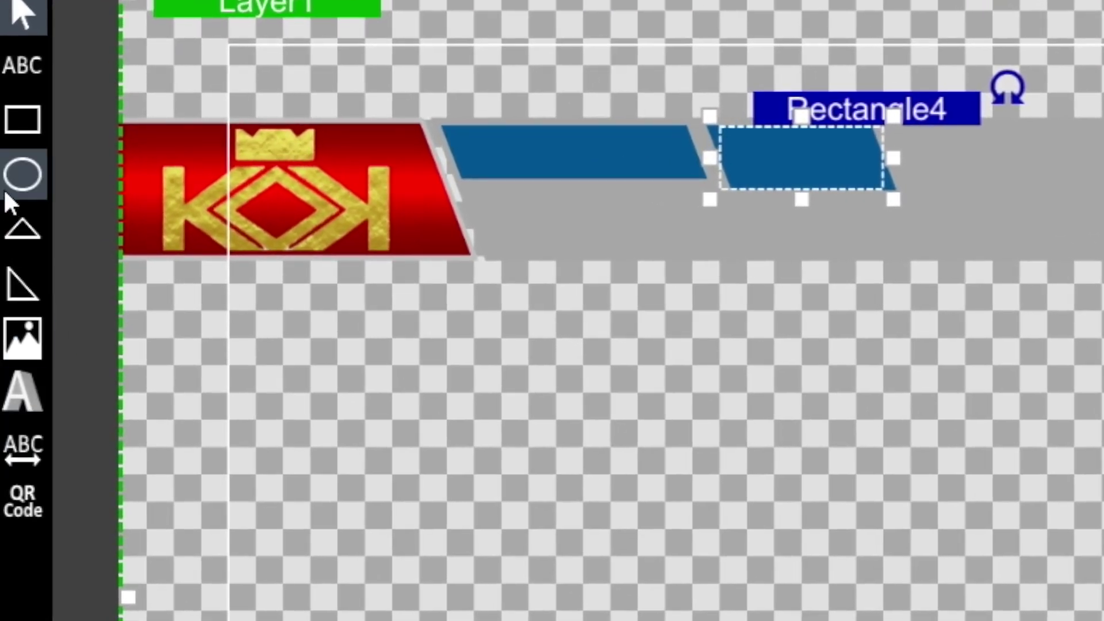
Add a text block over the first blue rectangle and set it to the Impact Condensed font with centred alignment
{"action": "left_click", "coordinate": [24, 67]}
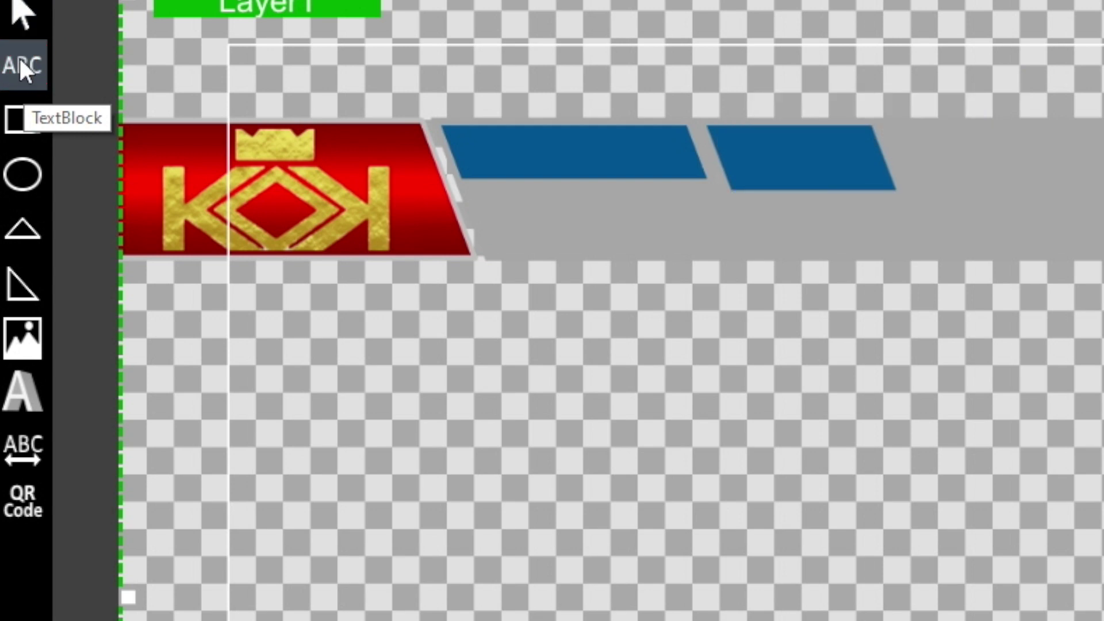
{"action": "left_click_drag", "start_coordinate": [446, 124], "coordinate": [675, 166]}
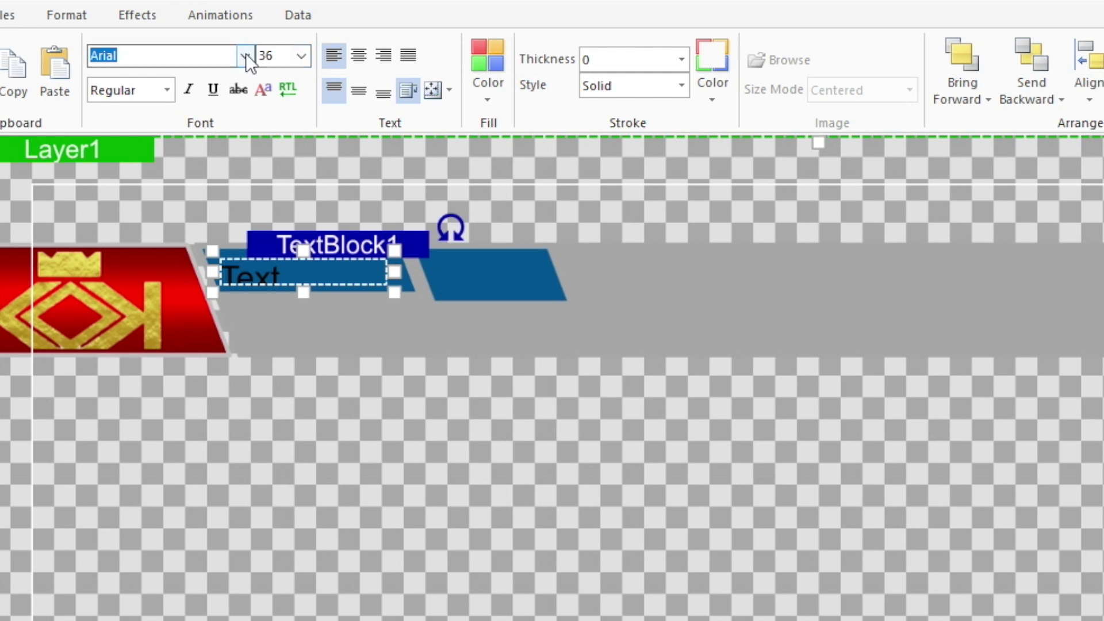
{"action": "left_click", "coordinate": [246, 54]}
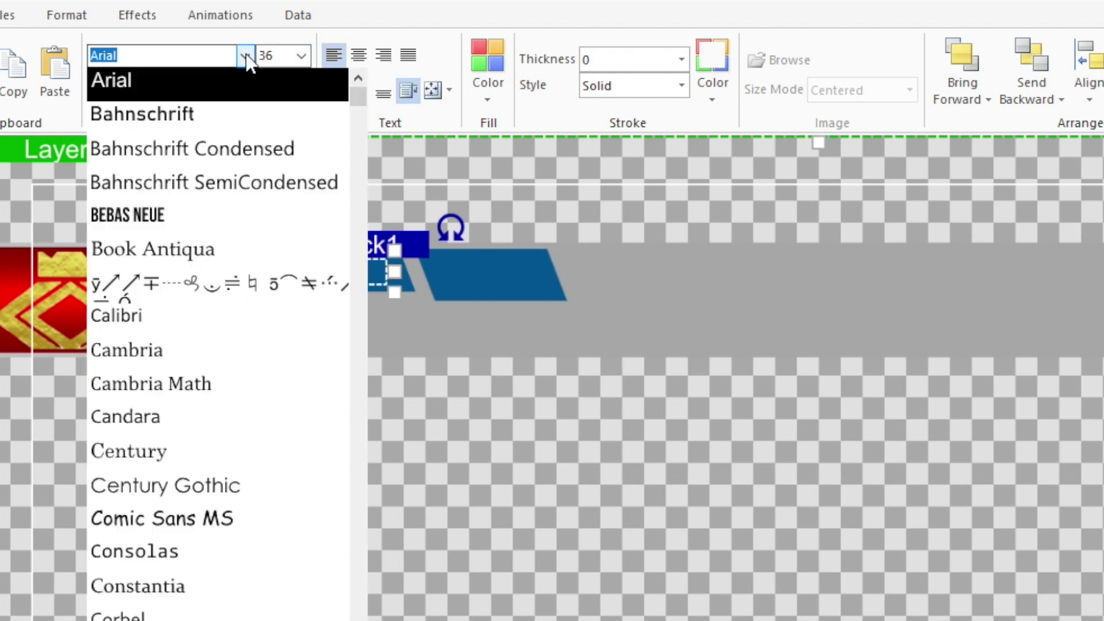
{"action": "scroll", "coordinate": [196, 373], "scroll_direction": "down", "scroll_amount": 3}
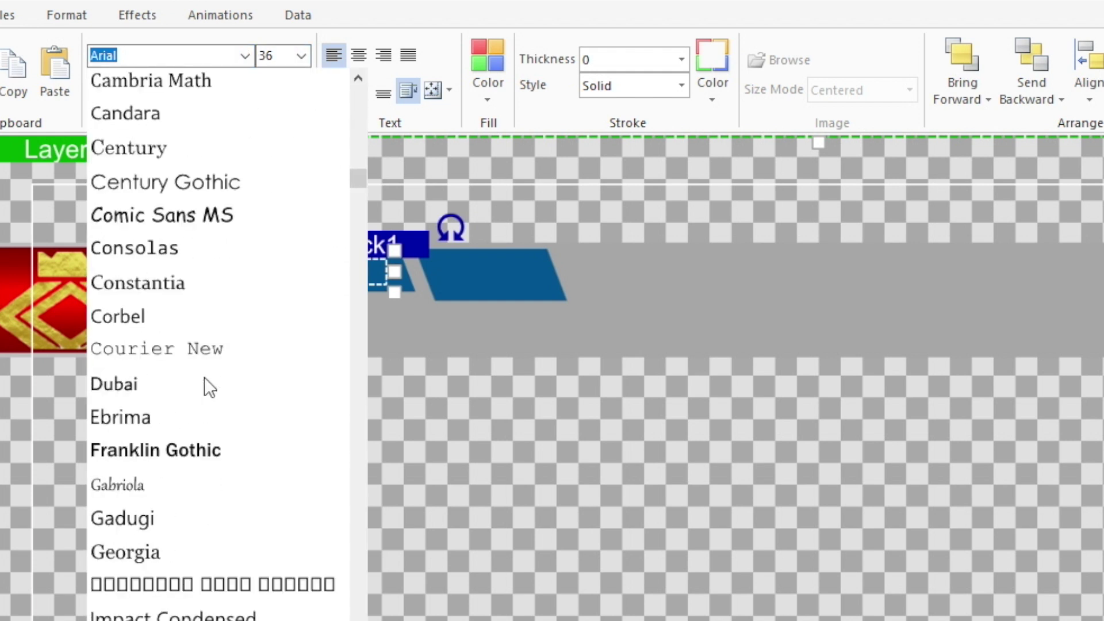
{"action": "scroll", "coordinate": [204, 378], "scroll_direction": "down", "scroll_amount": 1}
{"action": "left_click", "coordinate": [176, 591]}
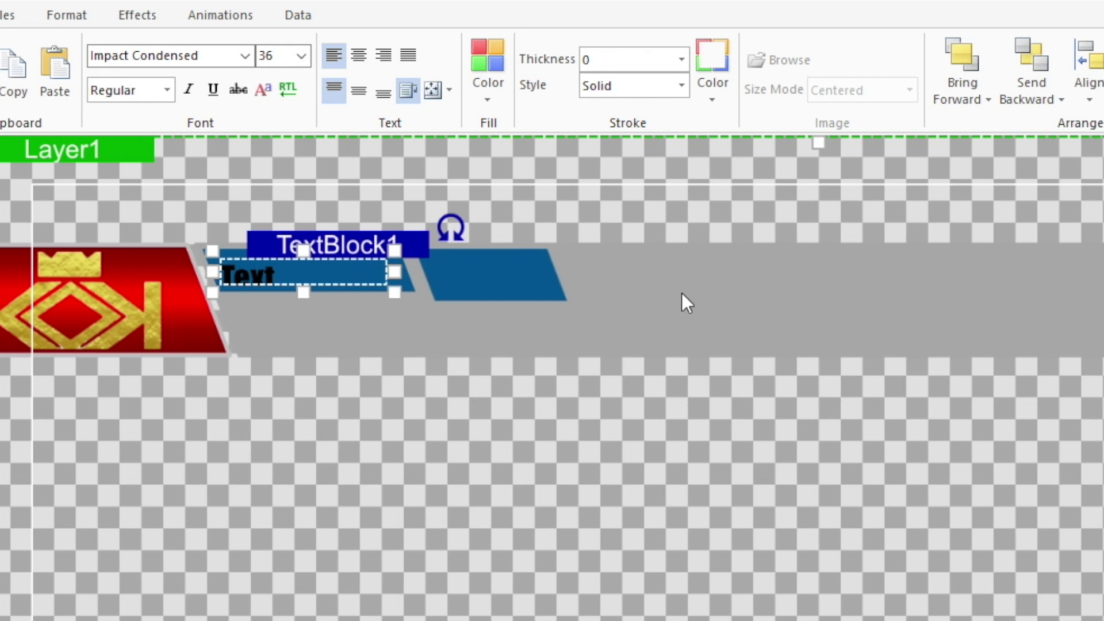
{"action": "left_click", "coordinate": [359, 57]}
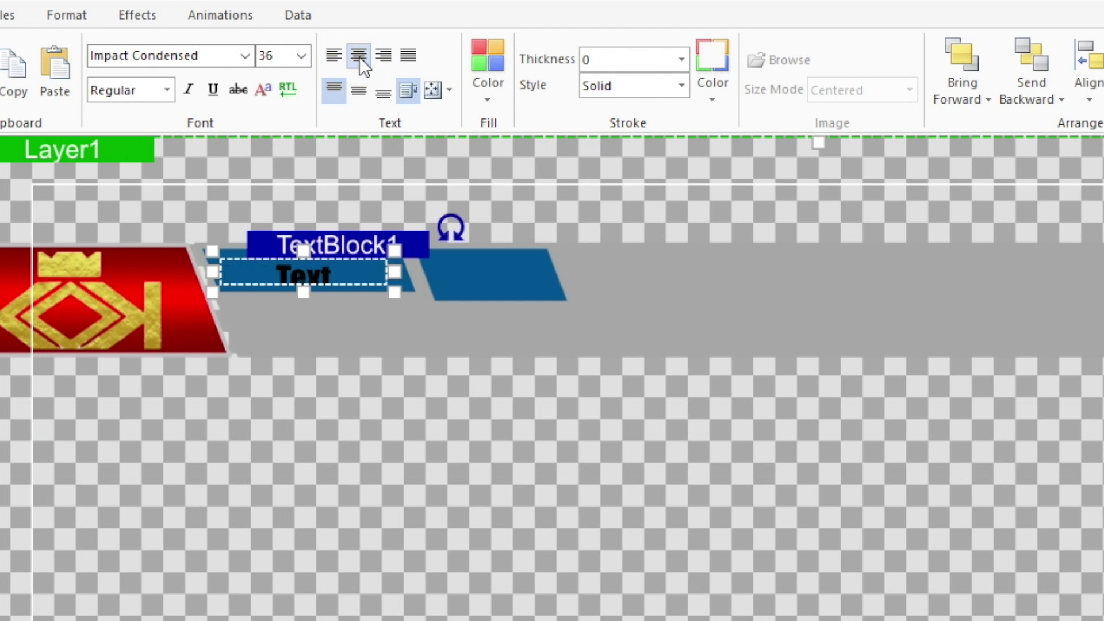
Centre the text vertically within its block over the first blue rectangle and set the font size to 28
{"action": "left_click", "coordinate": [360, 90]}
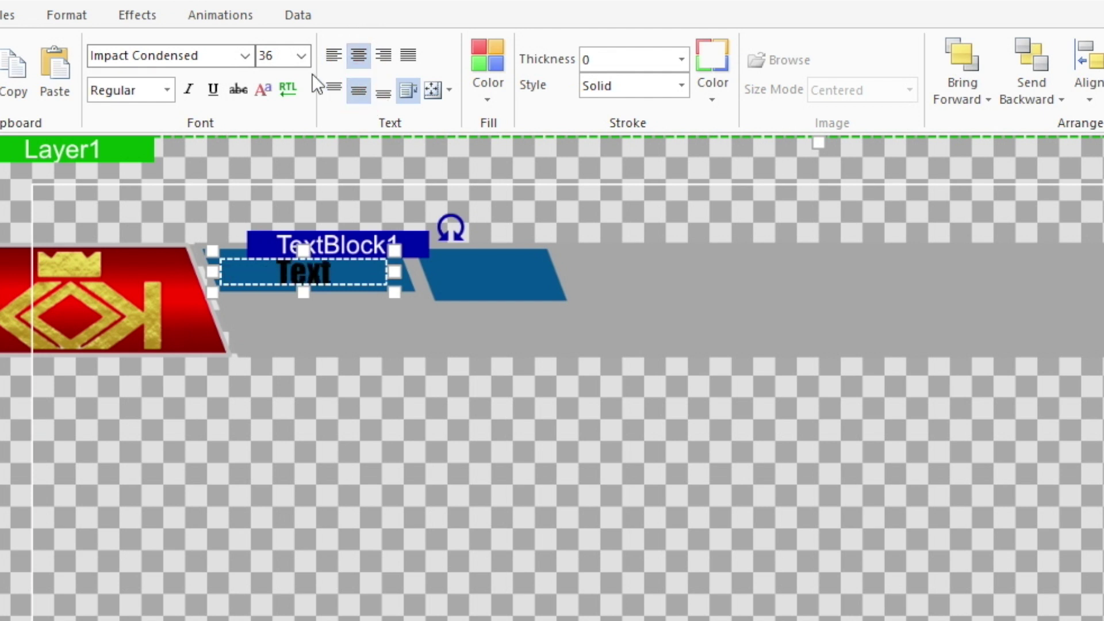
{"action": "left_click", "coordinate": [301, 56]}
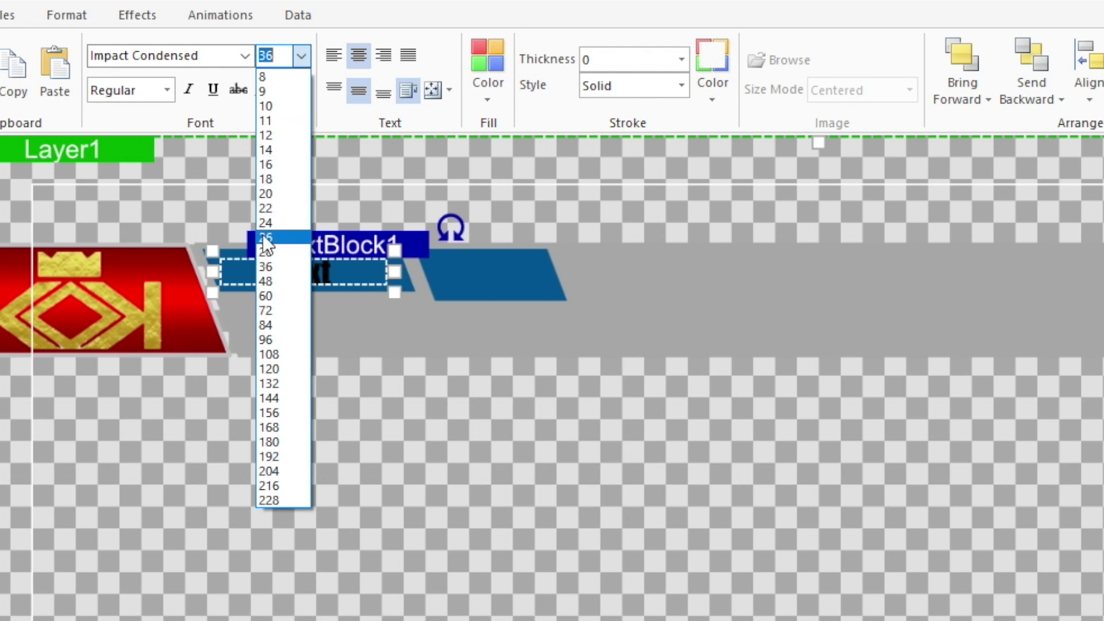
{"action": "left_click", "coordinate": [283, 224]}
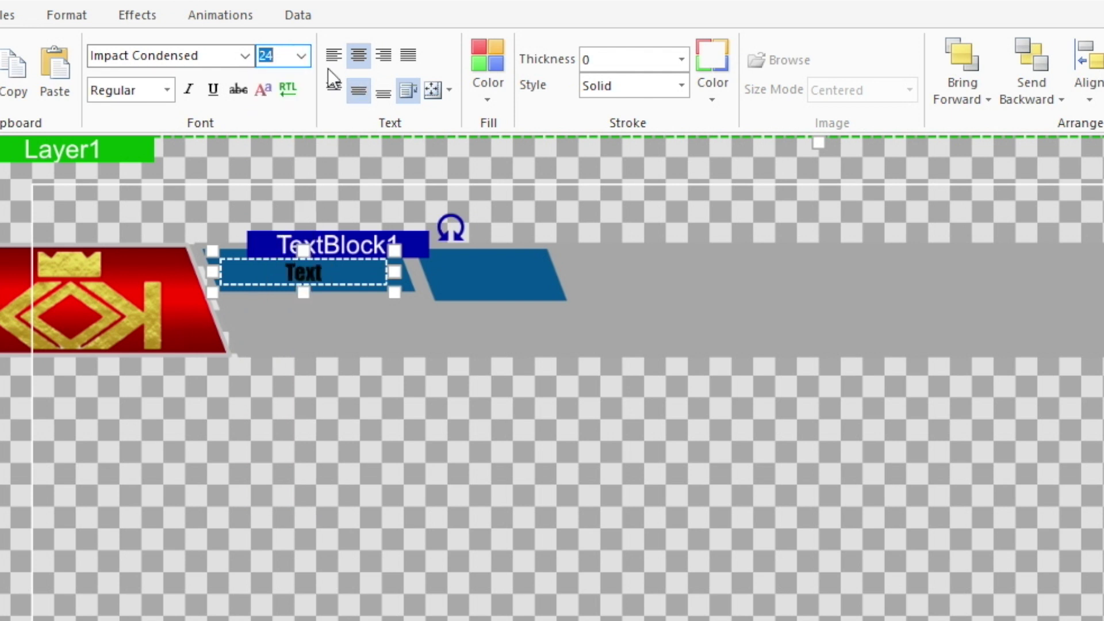
{"action": "left_click", "coordinate": [301, 57]}
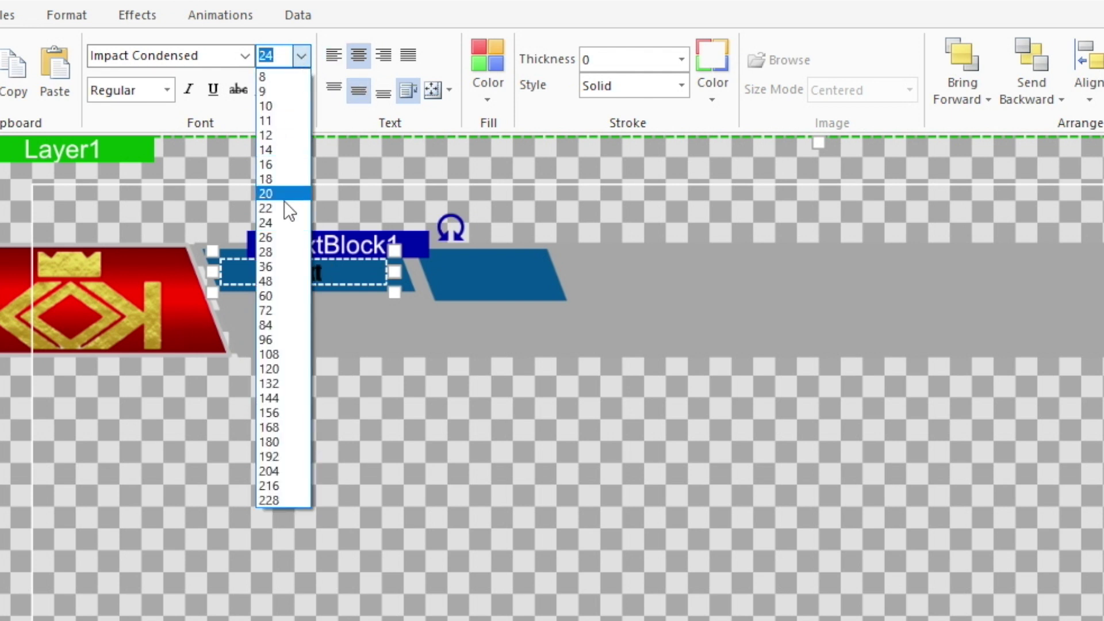
{"action": "left_click", "coordinate": [267, 252]}
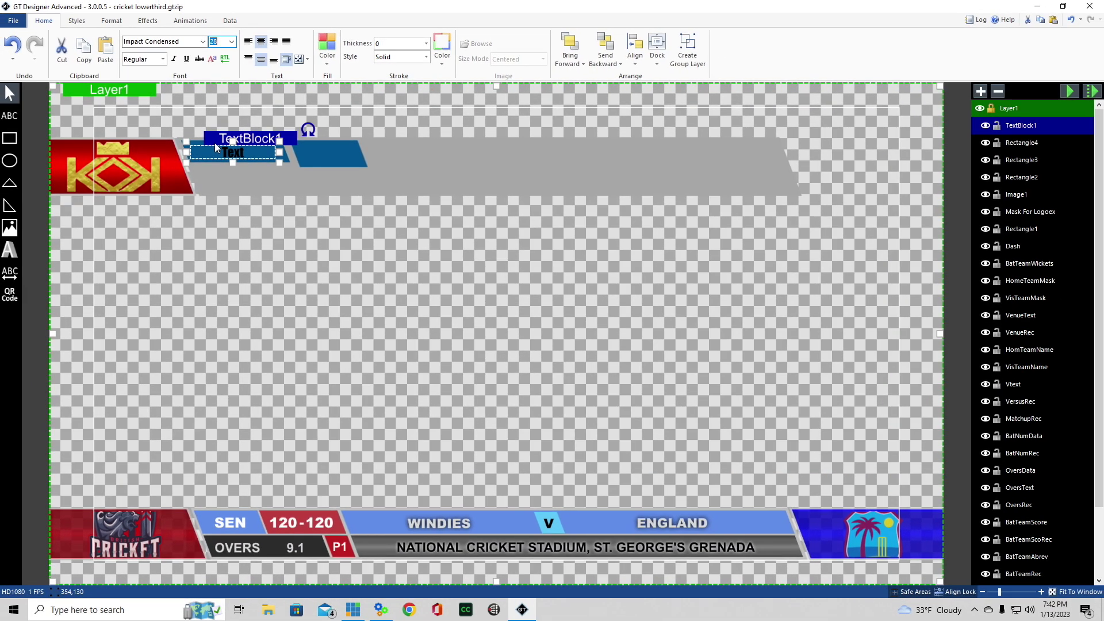
Fill the text on the first blue rectangle with white
{"action": "left_click", "coordinate": [326, 62]}
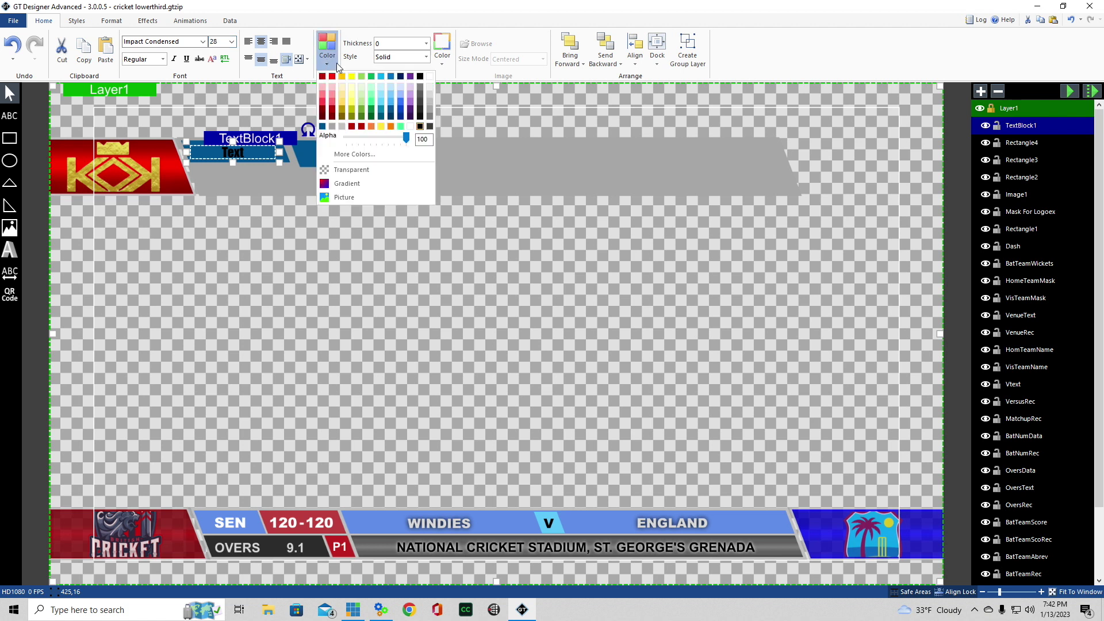
{"action": "left_click", "coordinate": [429, 76]}
{"action": "left_click", "coordinate": [223, 306]}
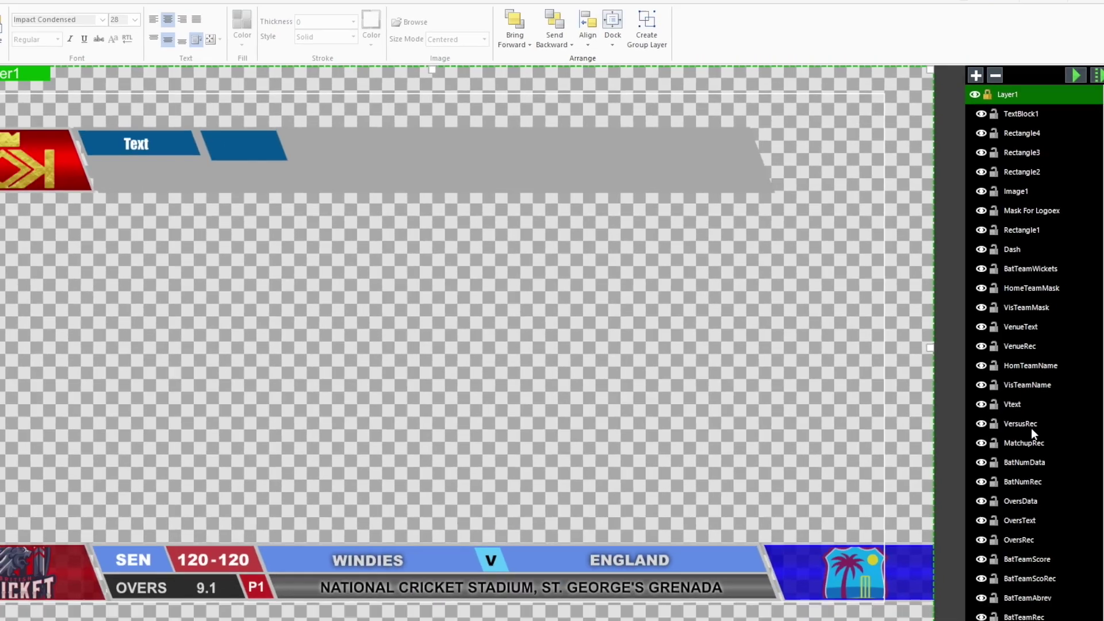
Combine Image1, Mask For Logoex and Rectangle1 into their own group layer
{"action": "scroll", "coordinate": [1032, 414], "scroll_direction": "down", "scroll_amount": 2}
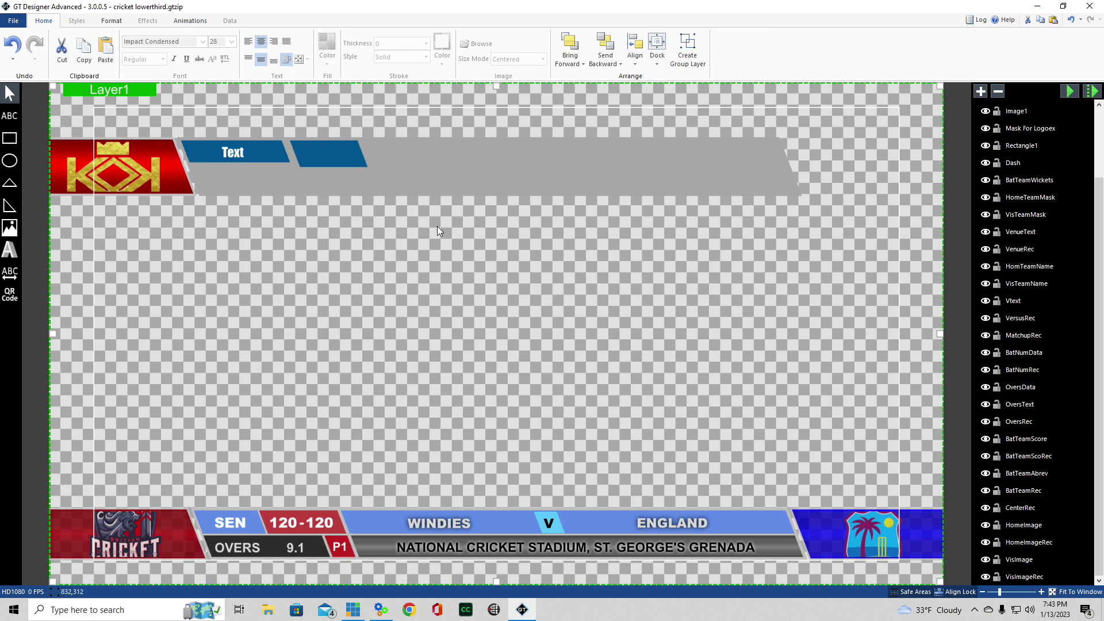
{"action": "scroll", "coordinate": [1017, 181], "scroll_direction": "up", "scroll_amount": 3}
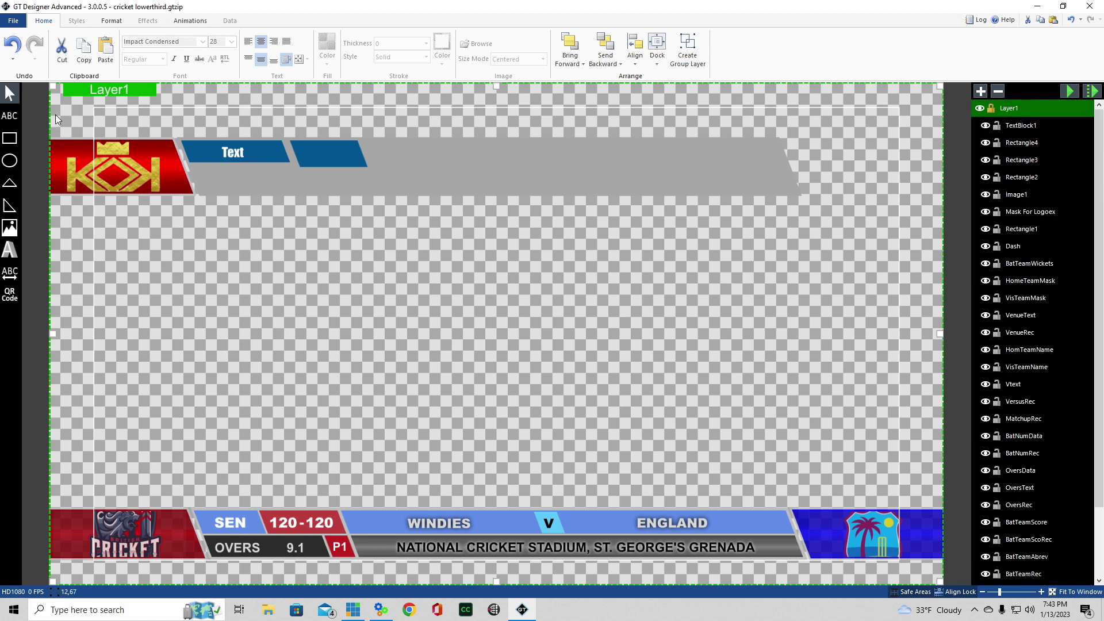
{"action": "left_click", "coordinate": [142, 150]}
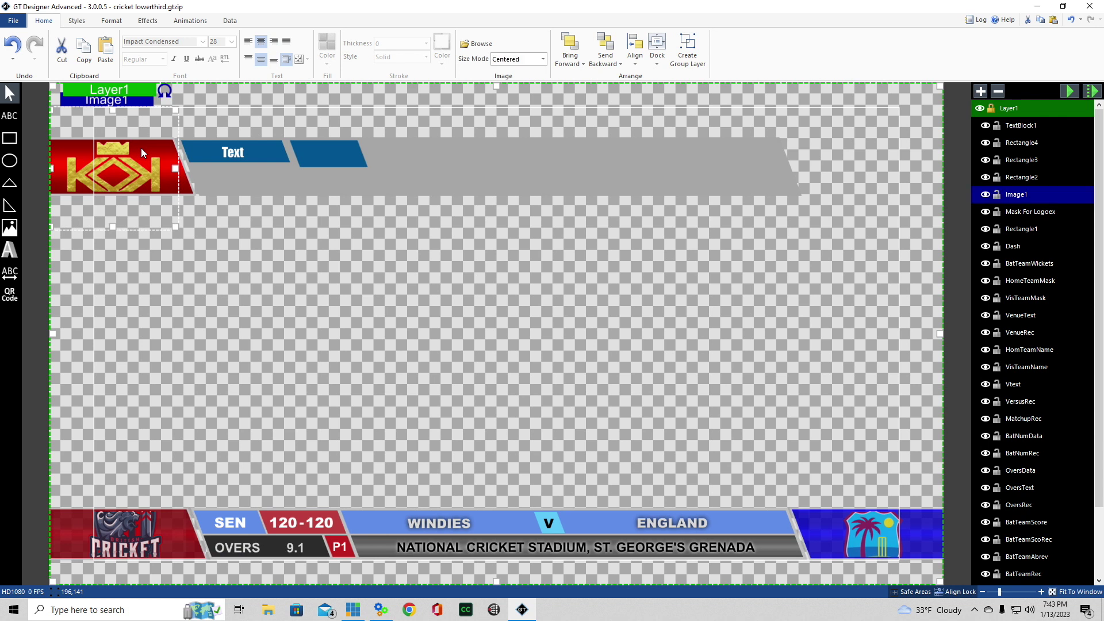
{"action": "left_click", "coordinate": [1022, 213]}
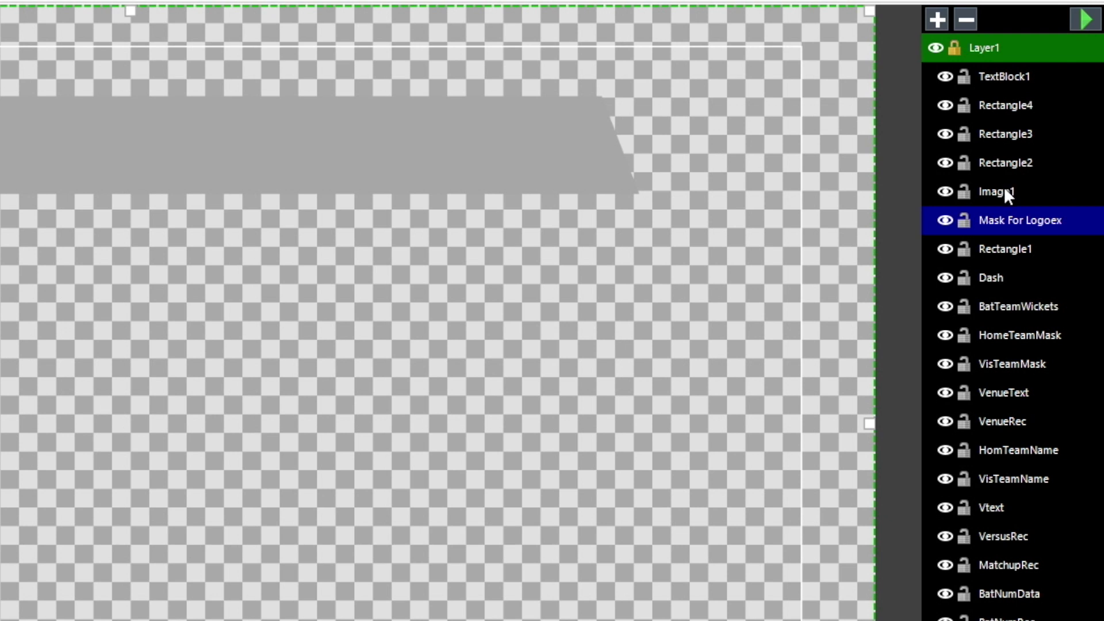
{"action": "left_click", "coordinate": [1004, 191], "text": "ctrl"}
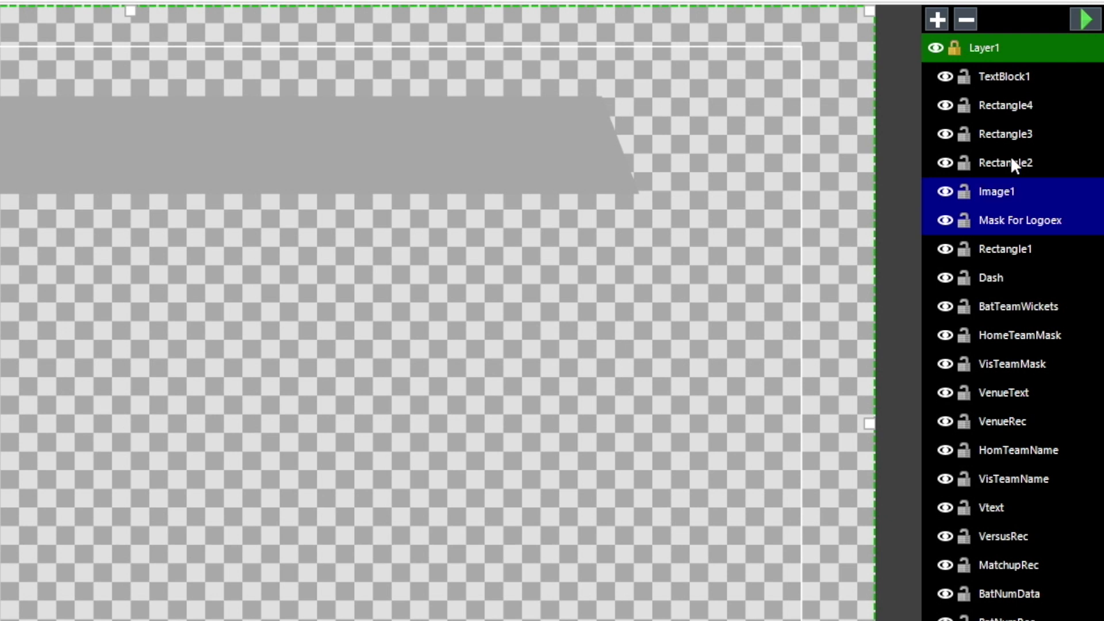
{"action": "left_click", "coordinate": [1009, 163], "text": "ctrl"}
{"action": "left_click", "coordinate": [1010, 163], "text": "ctrl"}
{"action": "left_click", "coordinate": [1003, 248], "text": "ctrl"}
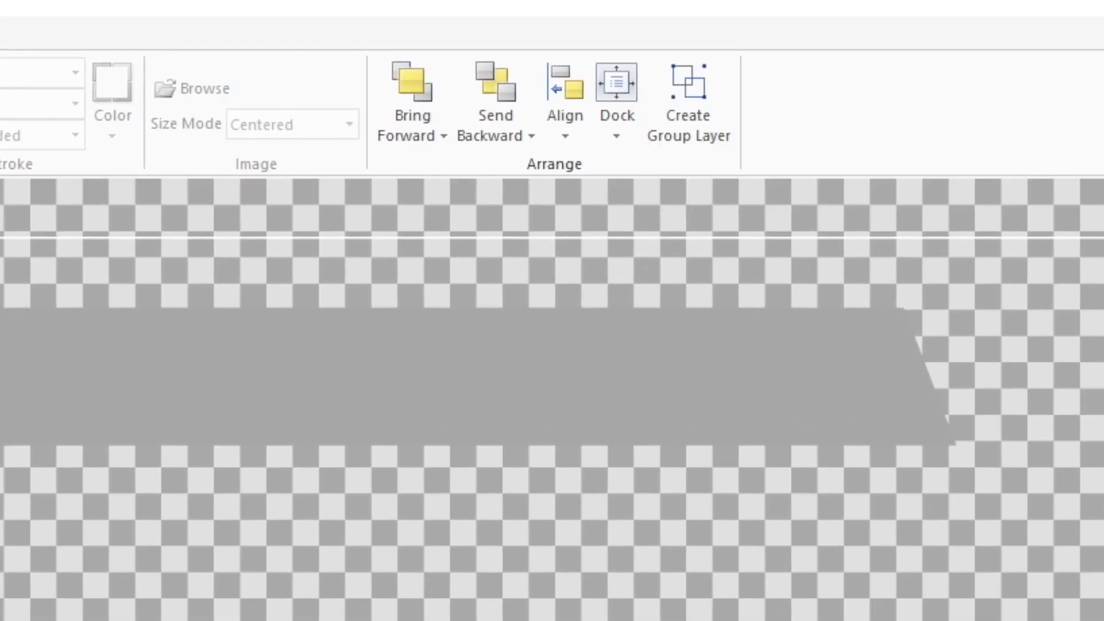
{"action": "left_click", "coordinate": [688, 98]}
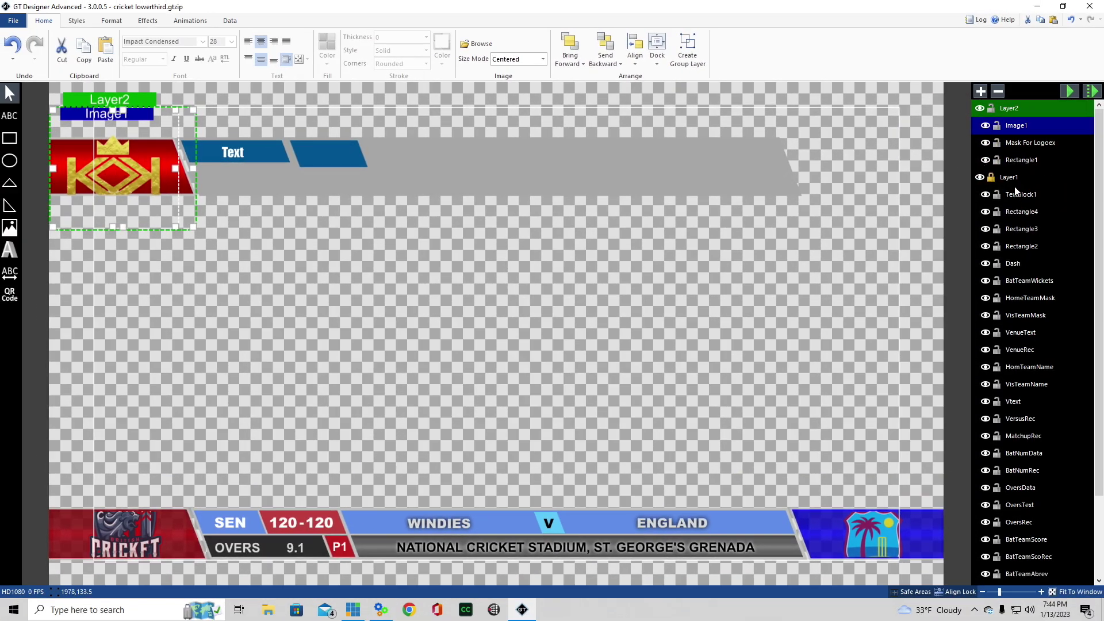
{"action": "left_click", "coordinate": [147, 21]}
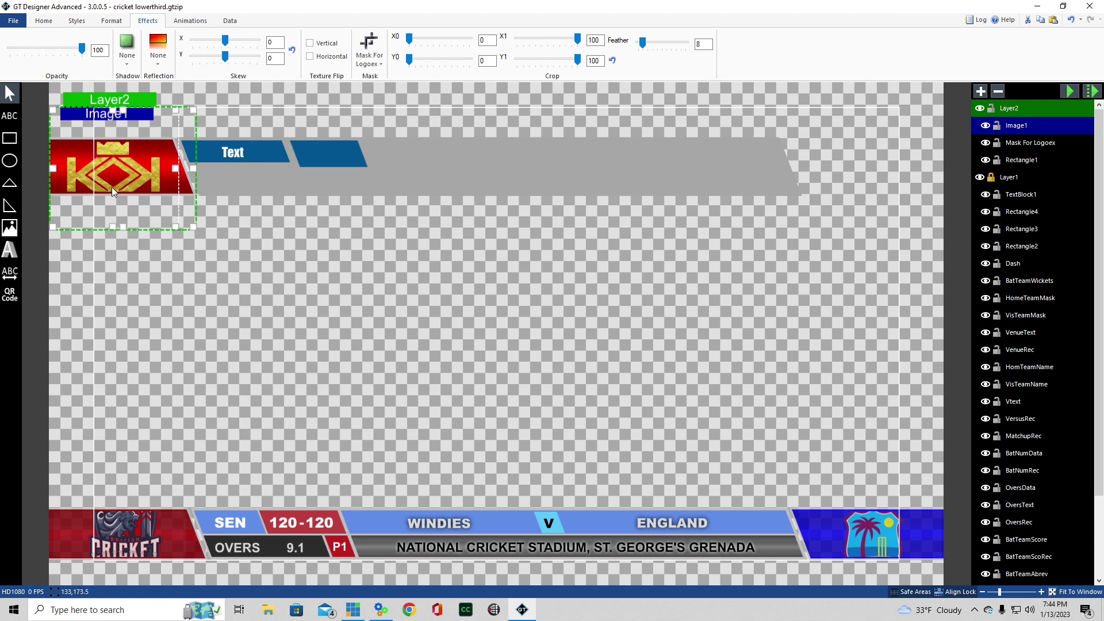
{"action": "left_click", "coordinate": [178, 285]}
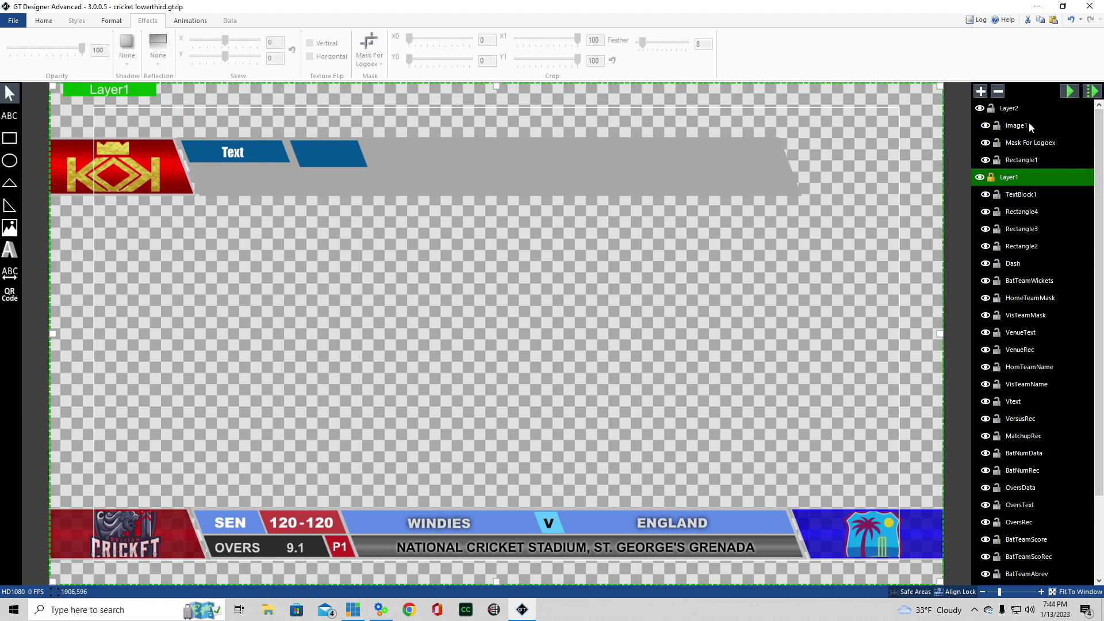
Duplicate the Layer2 logo group by copying and pasting it
{"action": "left_click", "coordinate": [1009, 109]}
{"action": "right_click", "coordinate": [1011, 111]}
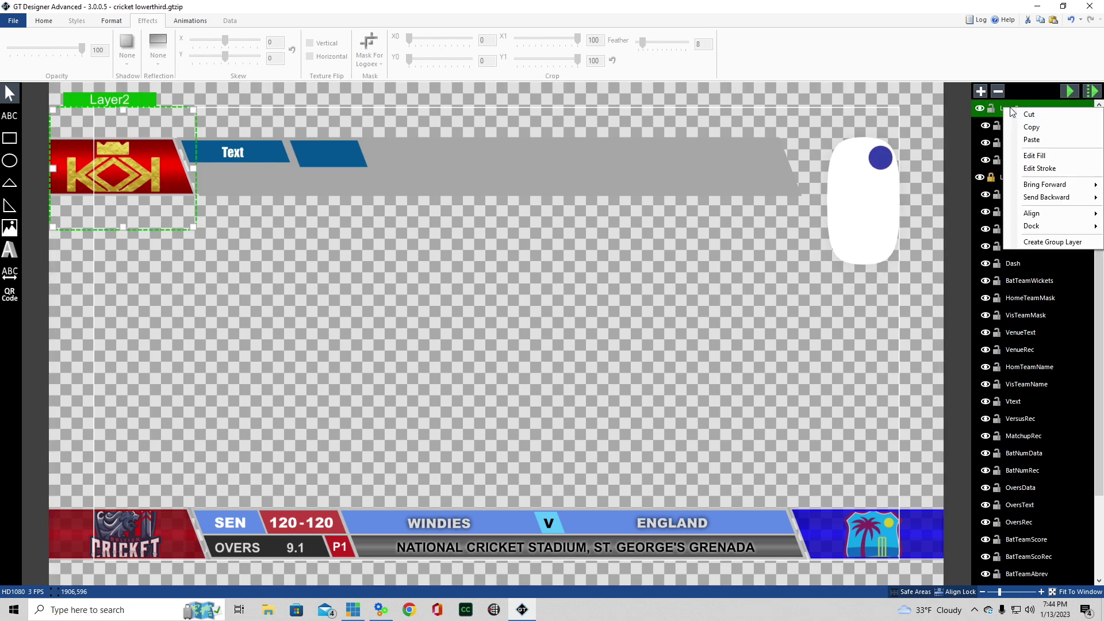
{"action": "left_click", "coordinate": [1039, 126]}
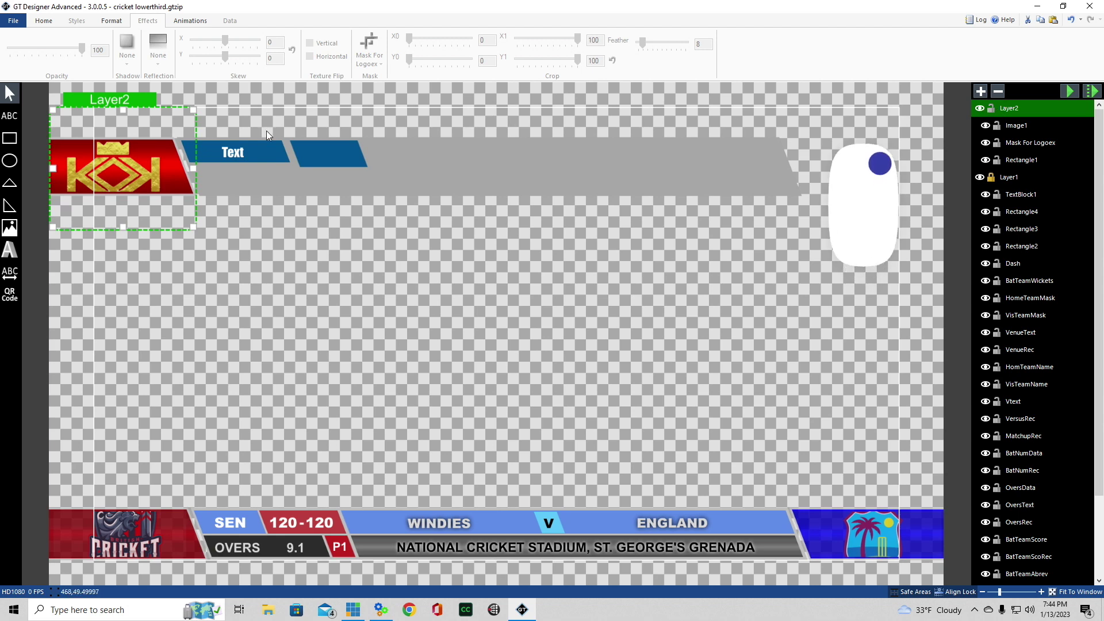
{"action": "right_click", "coordinate": [1007, 110]}
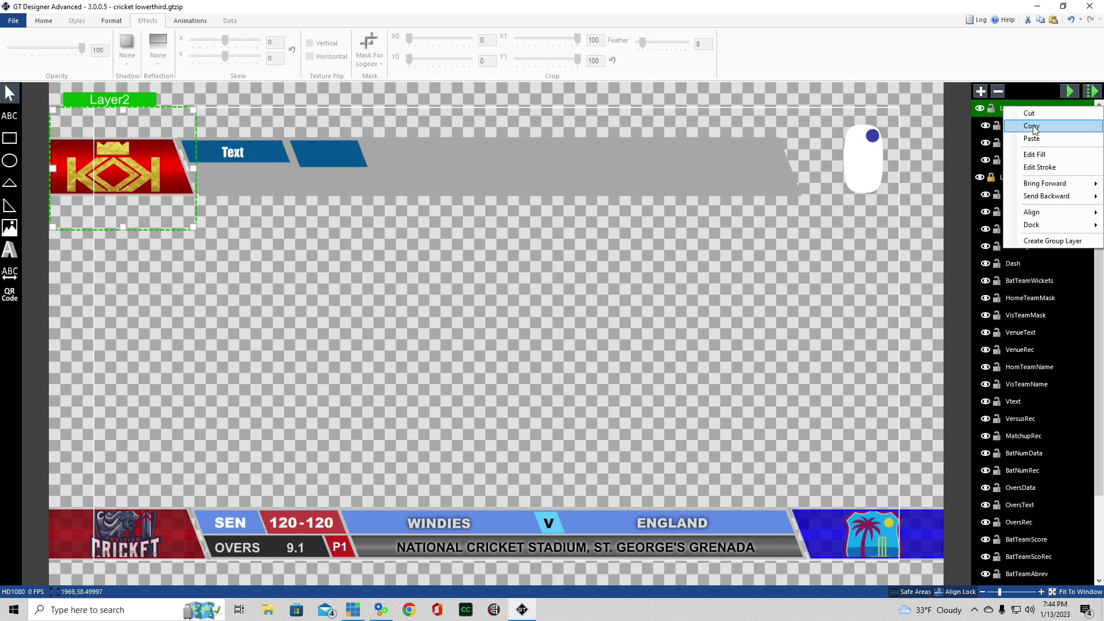
{"action": "left_click", "coordinate": [1039, 137]}
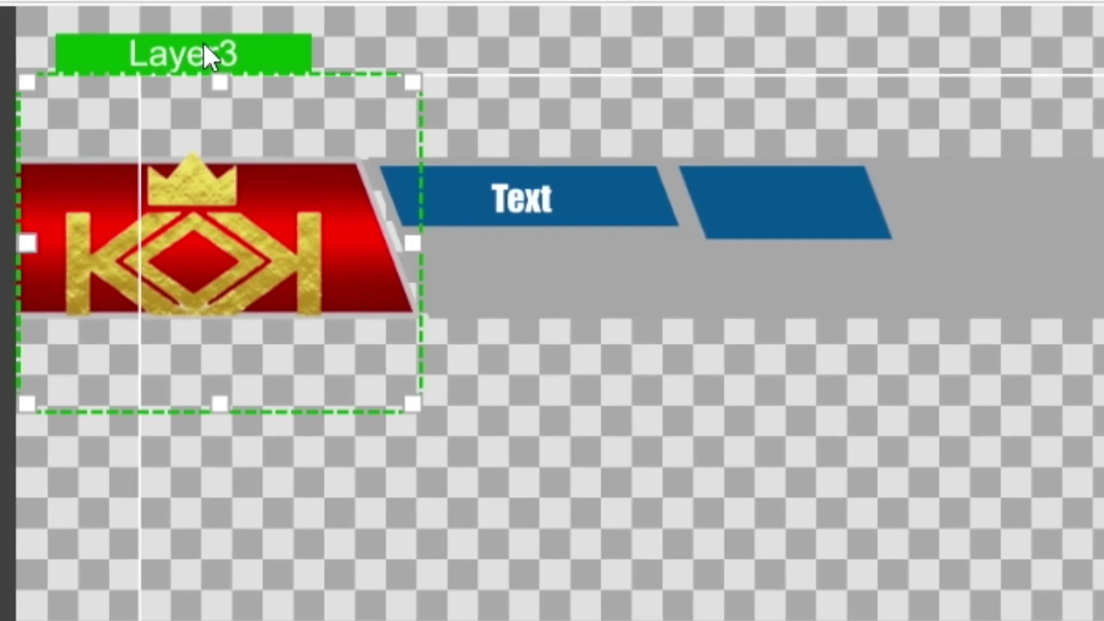
Move the duplicated logo group to the right end of the grey bar and nudge it until its slanted edge meets the bar's slanted end
{"action": "left_click_drag", "start_coordinate": [212, 42], "coordinate": [1103, 41]}
{"action": "left_click_drag", "start_coordinate": [516, 102], "coordinate": [848, 99]}
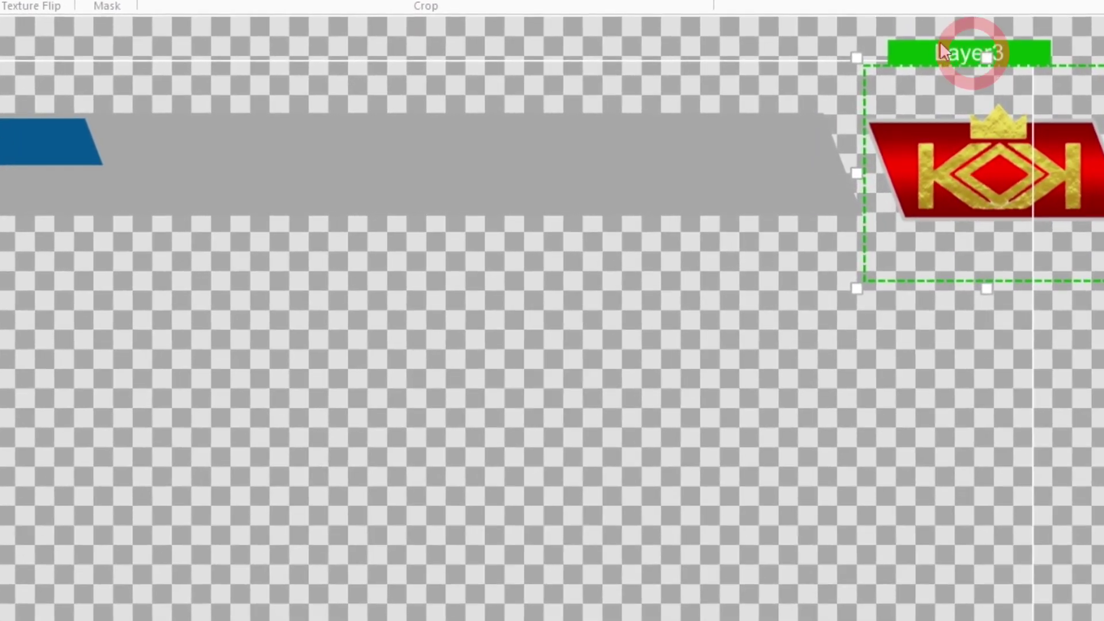
{"action": "key", "text": "Left"}
{"action": "key", "text": "Left"}
{"action": "key", "text": "Left"}
{"action": "key", "text": "Left"}
{"action": "key", "text": "Left"}
{"action": "key", "text": "Left"}
{"action": "key", "text": "Left"}
{"action": "key", "text": "Left"}
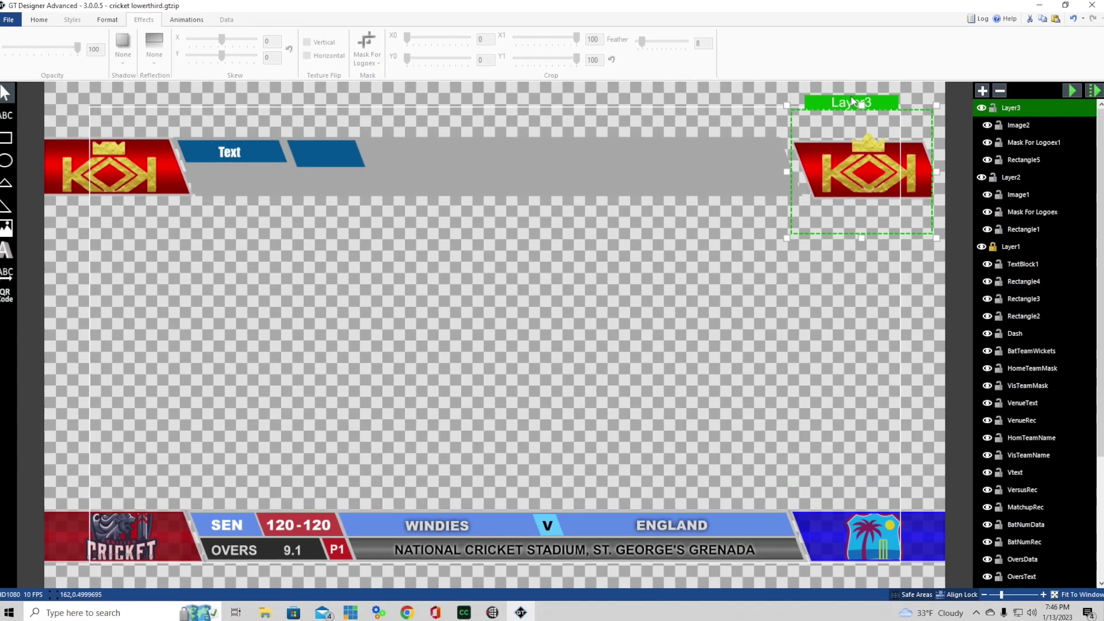
{"action": "key", "text": "Left"}
{"action": "key", "text": "Left"}
{"action": "key", "text": "Left"}
{"action": "key", "text": "Left"}
{"action": "key", "text": "Left"}
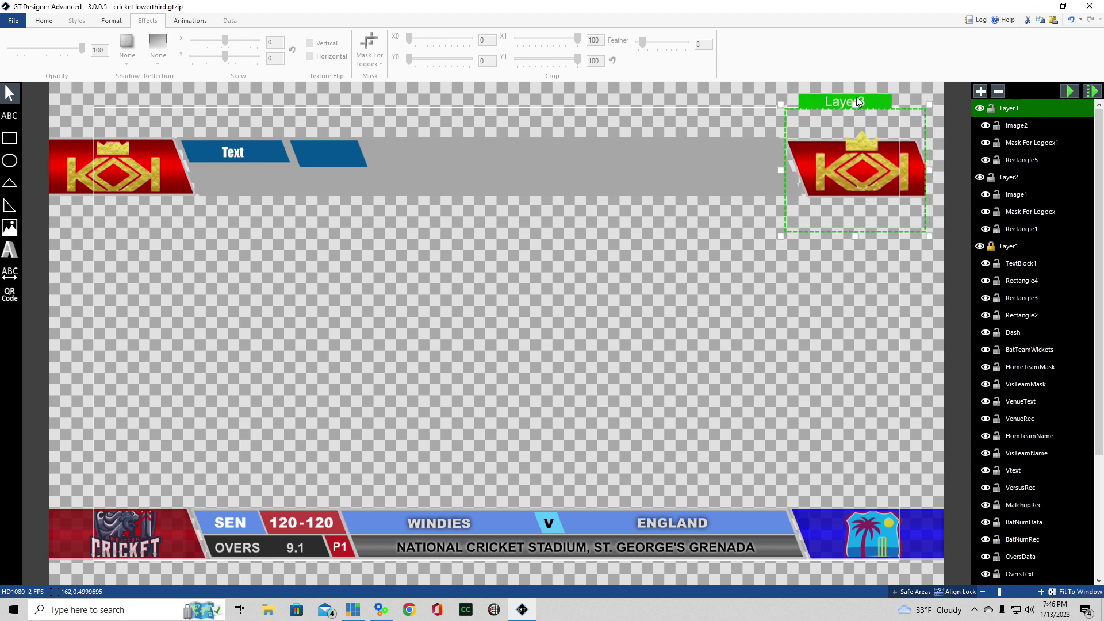
{"action": "key", "text": "Up"}
{"action": "key", "text": "Left"}
{"action": "key", "text": "Left"}
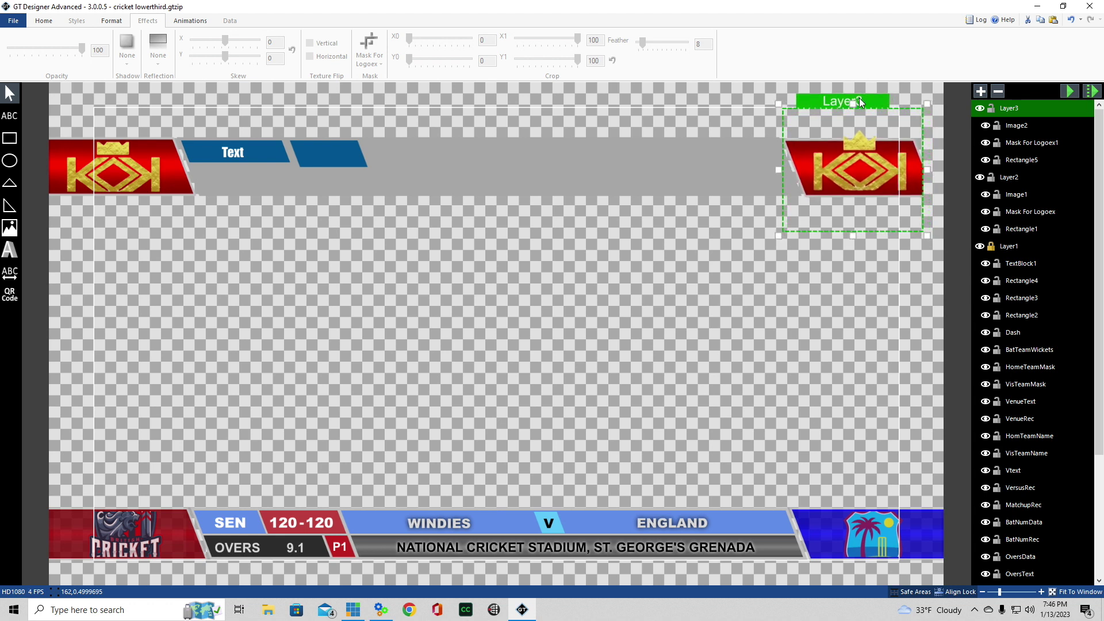
Widen the Layer3 group and its Rectangle5 so the red shape extends past the canvas's right edge
{"action": "left_click_drag", "start_coordinate": [927, 169], "coordinate": [940, 169]}
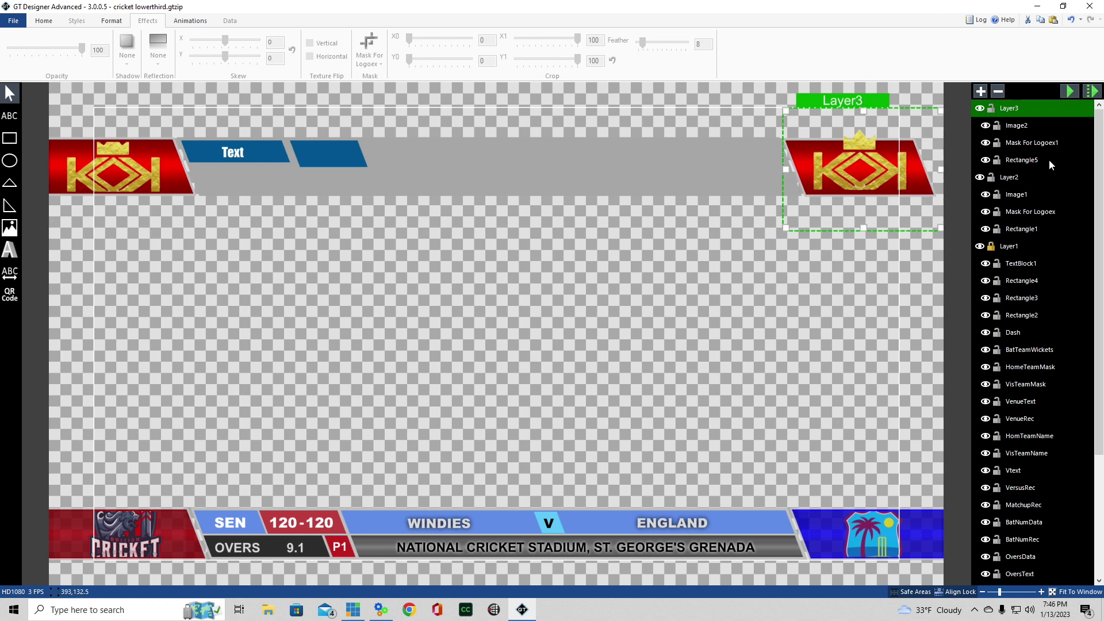
{"action": "left_click", "coordinate": [1029, 160]}
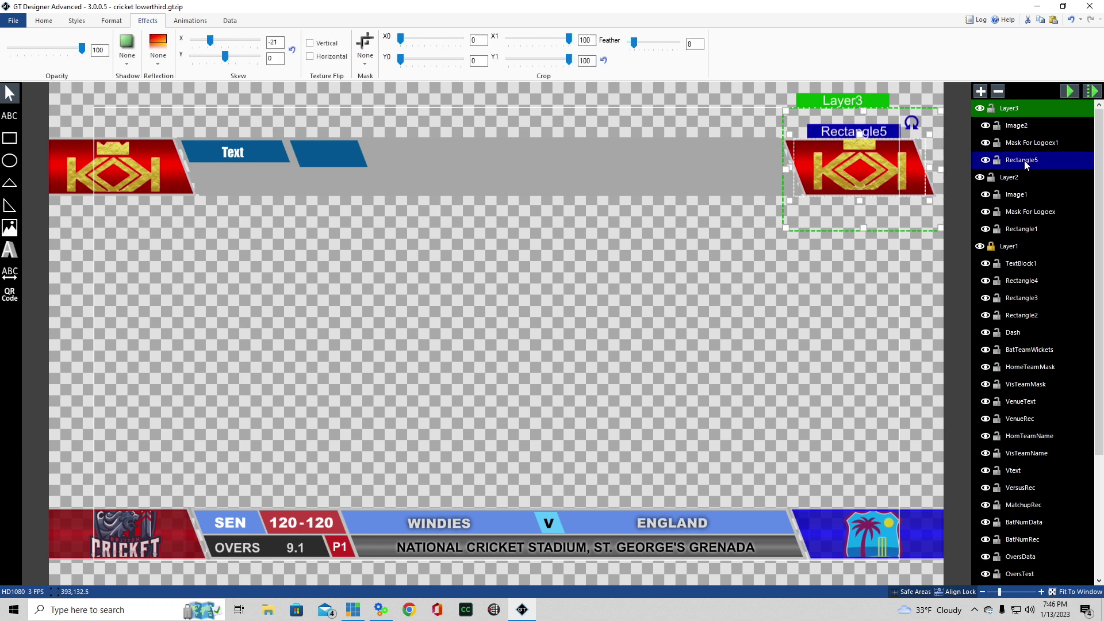
{"action": "left_click_drag", "start_coordinate": [928, 168], "coordinate": [959, 166]}
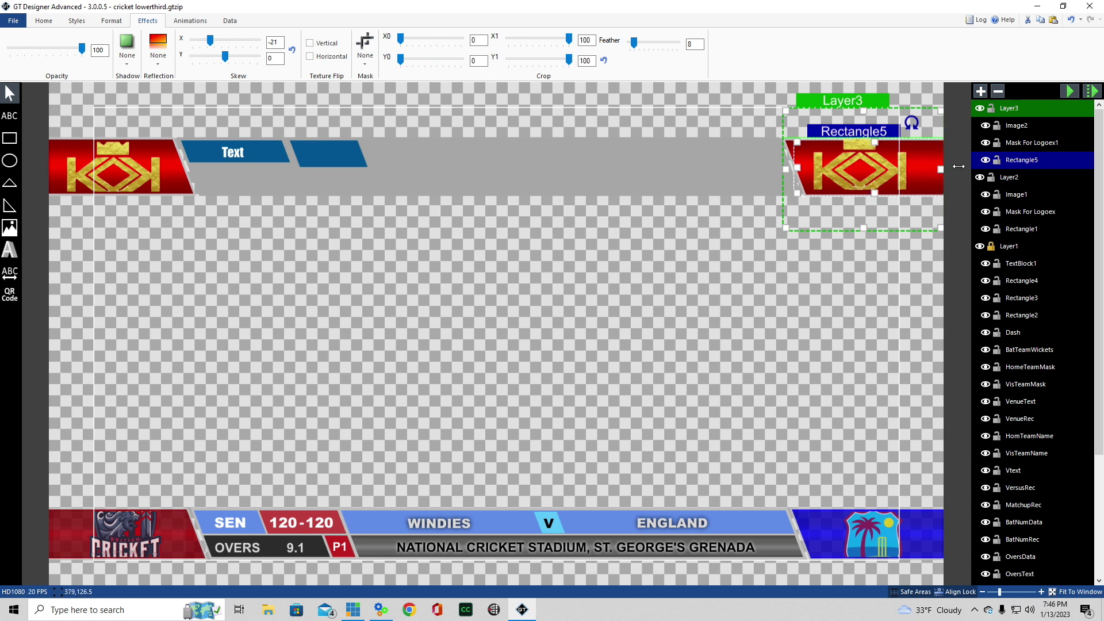
{"action": "left_click", "coordinate": [647, 260]}
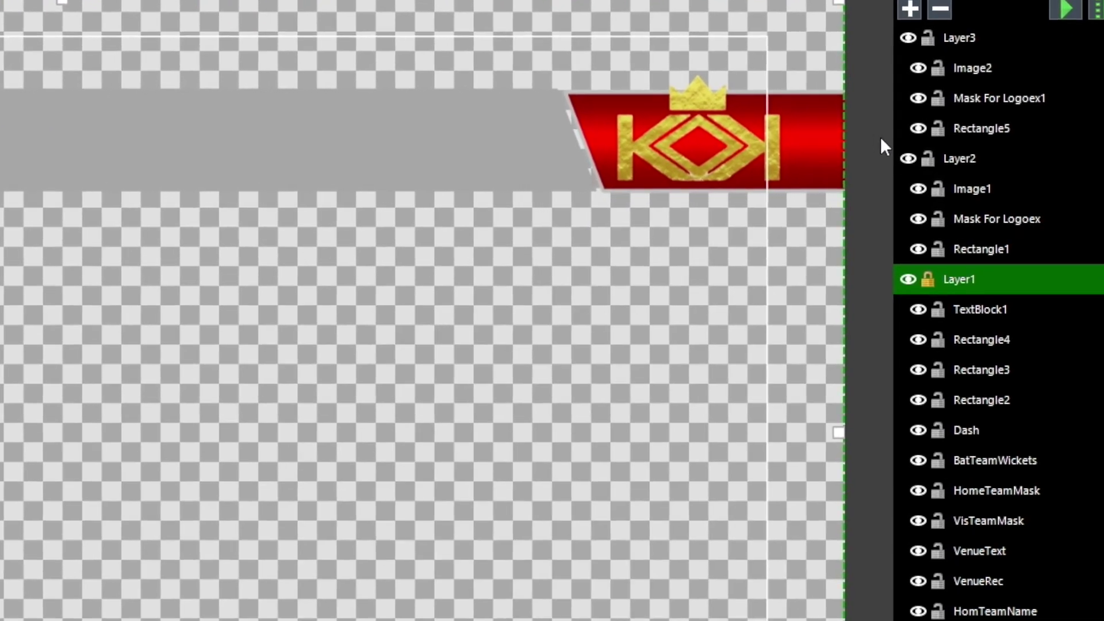
Replace Image2 with the Chicago House AC_clipped_rev_1 logo from Downloads and mask it with Mask For Logoex1
{"action": "left_click", "coordinate": [971, 67]}
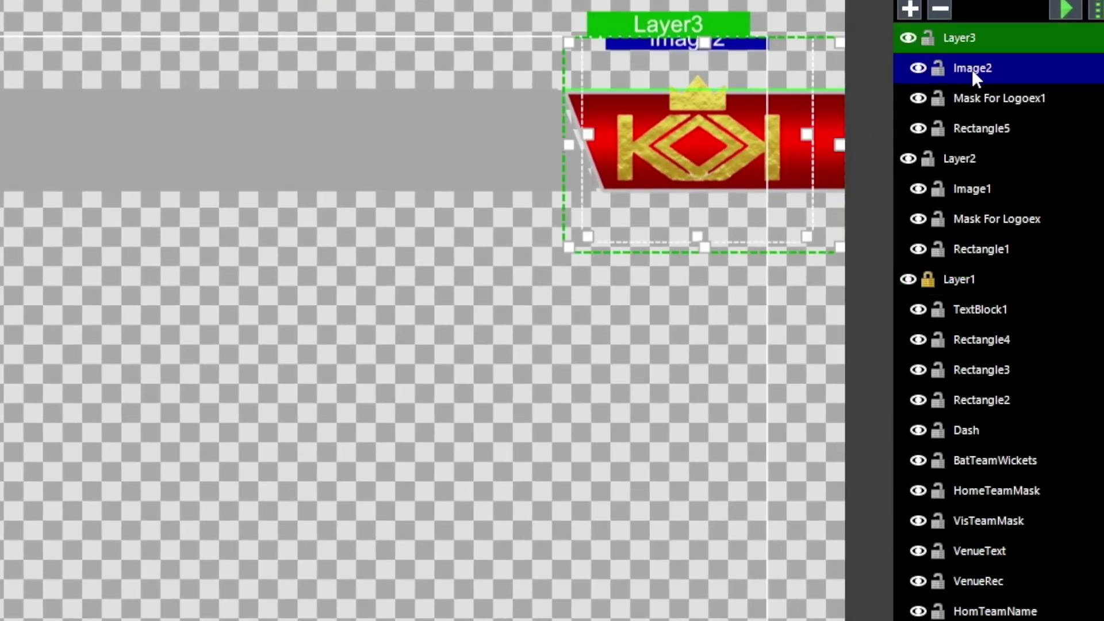
{"action": "right_click", "coordinate": [757, 45]}
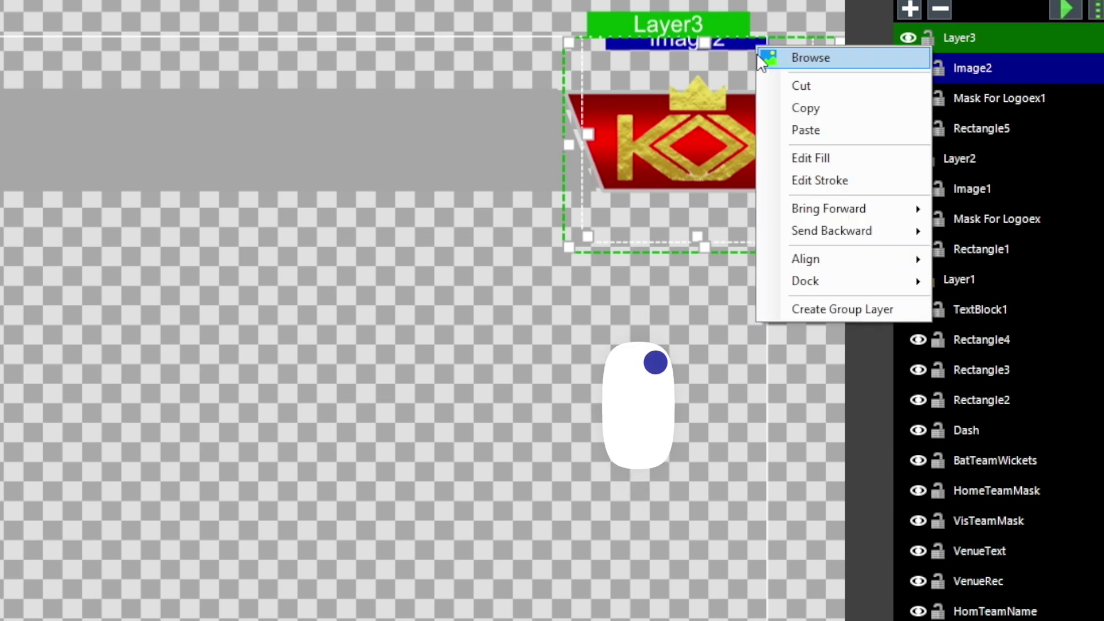
{"action": "left_click", "coordinate": [797, 60]}
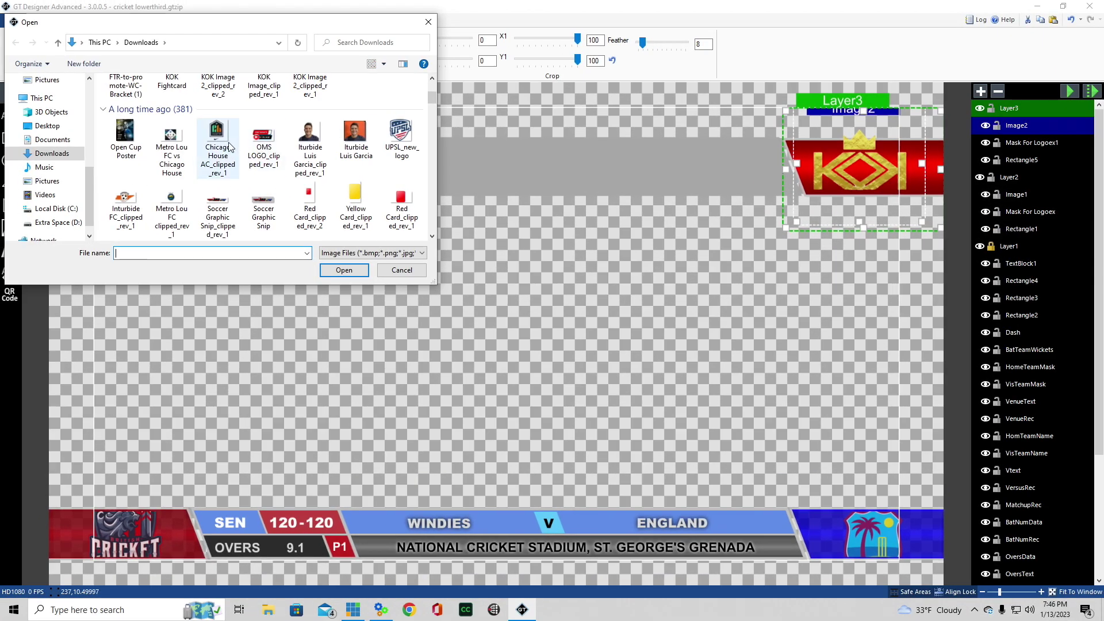
{"action": "left_click", "coordinate": [218, 140]}
{"action": "left_click", "coordinate": [353, 267]}
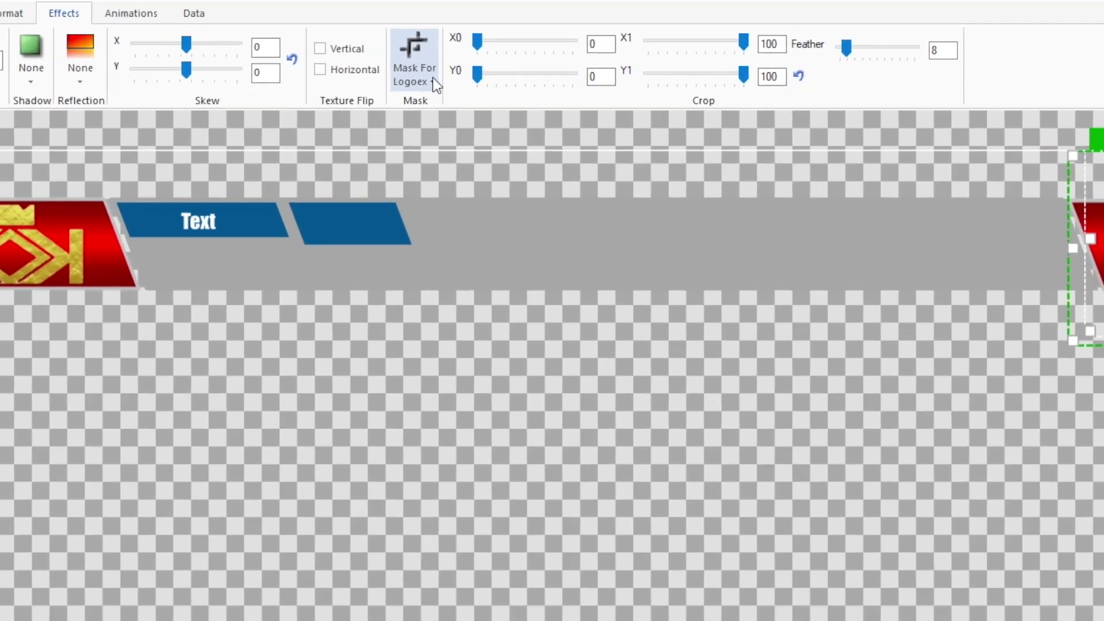
{"action": "left_click", "coordinate": [379, 64]}
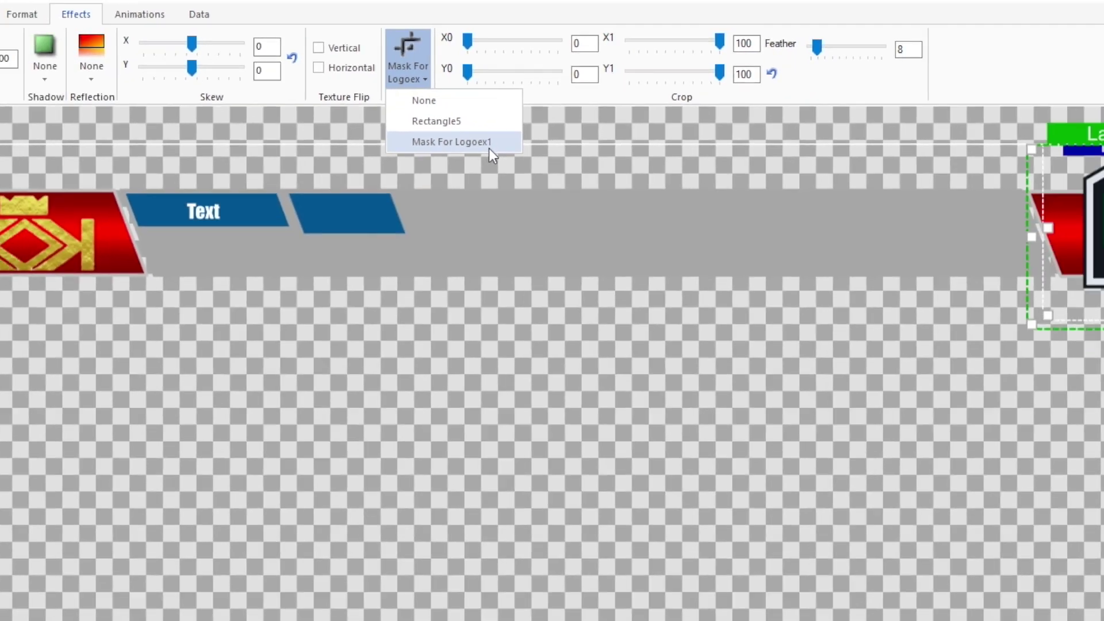
{"action": "left_click", "coordinate": [526, 208]}
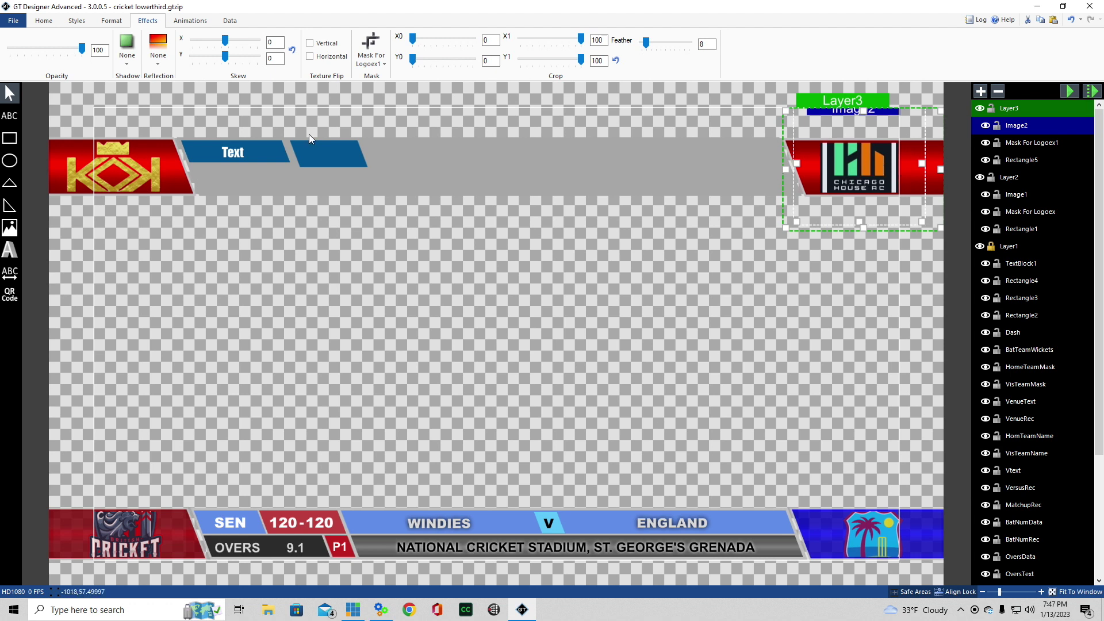
Reduce the height of the second blue panel, Rectangle4, to match the panel behind the text
{"action": "left_click", "coordinate": [315, 169]}
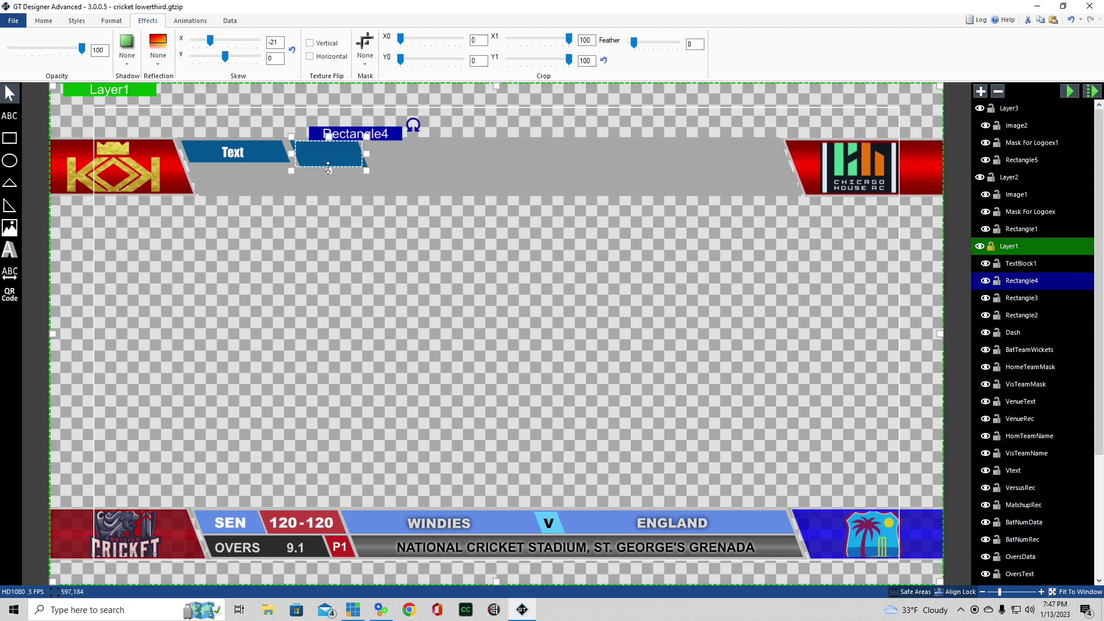
{"action": "left_click_drag", "start_coordinate": [329, 168], "coordinate": [328, 163]}
{"action": "left_click", "coordinate": [319, 181]}
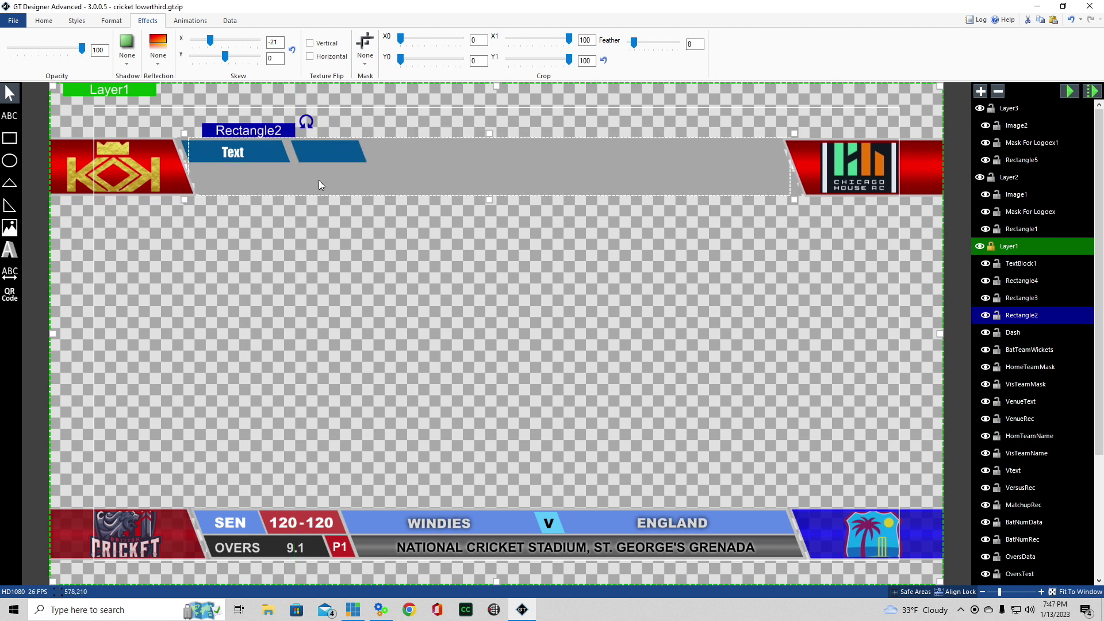
Nudge Rectangle4 left until its slanted edge meets the slanted end of the blue text panel
{"action": "left_click", "coordinate": [316, 151]}
{"action": "key", "text": "Left"}
{"action": "key", "text": "Left"}
{"action": "key", "text": "Left"}
{"action": "key", "text": "Left"}
{"action": "key", "text": "Left"}
{"action": "key", "text": "Left"}
{"action": "key", "text": "Left"}
{"action": "key", "text": "Left"}
{"action": "key", "text": "Left"}
{"action": "key", "text": "Left"}
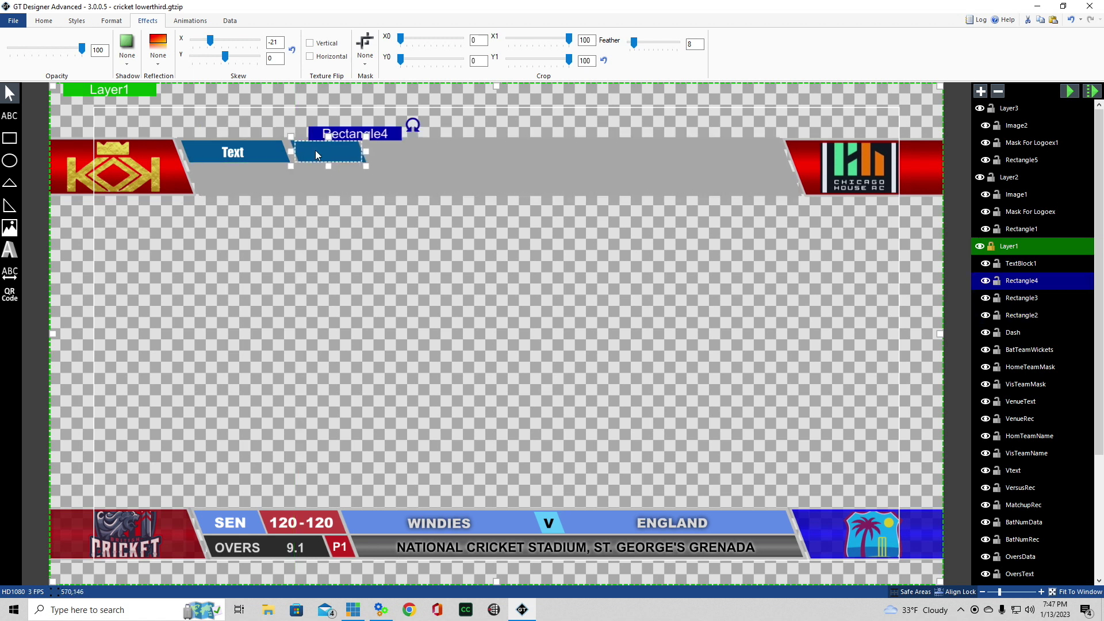
{"action": "key", "text": "Left"}
{"action": "key", "text": "Left"}
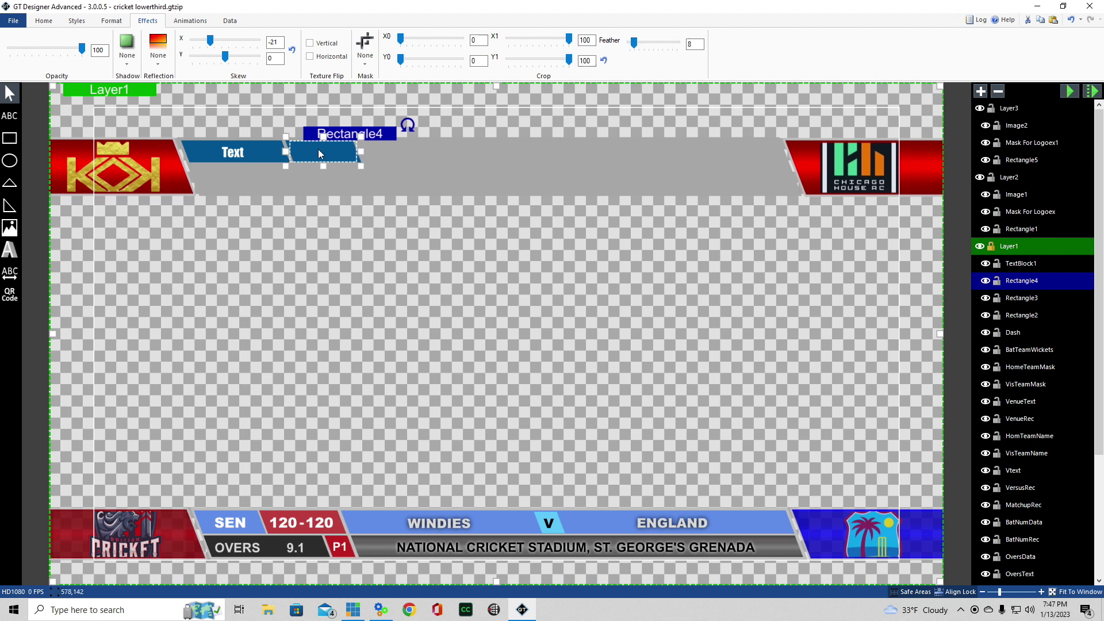
Change the fill colour of Rectangle4 to a light red from the palette
{"action": "left_click", "coordinate": [43, 21]}
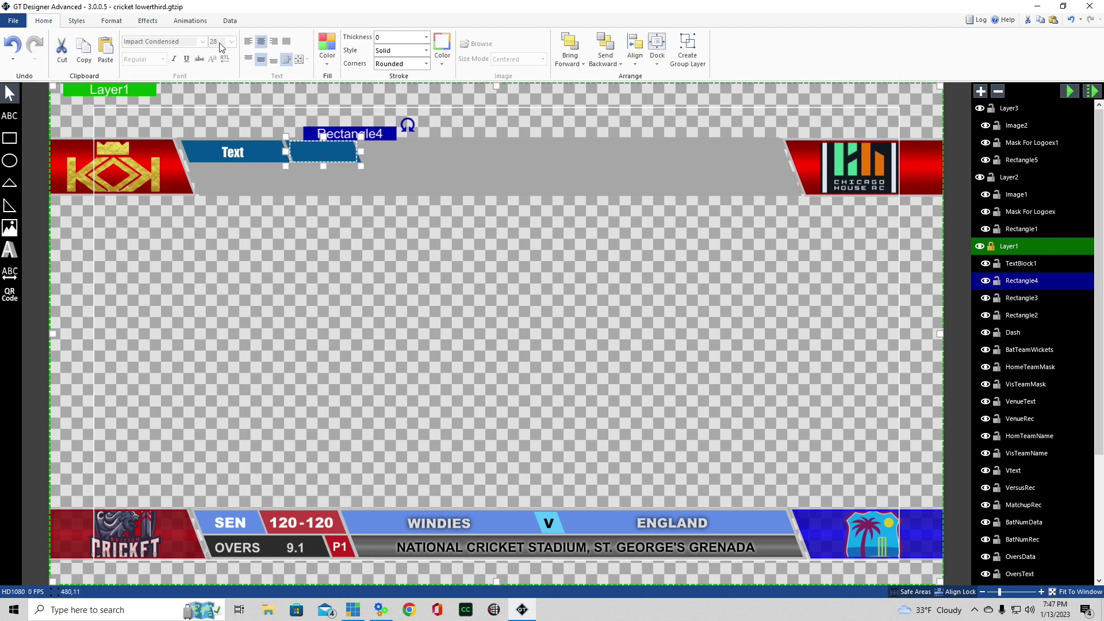
{"action": "left_click", "coordinate": [326, 54]}
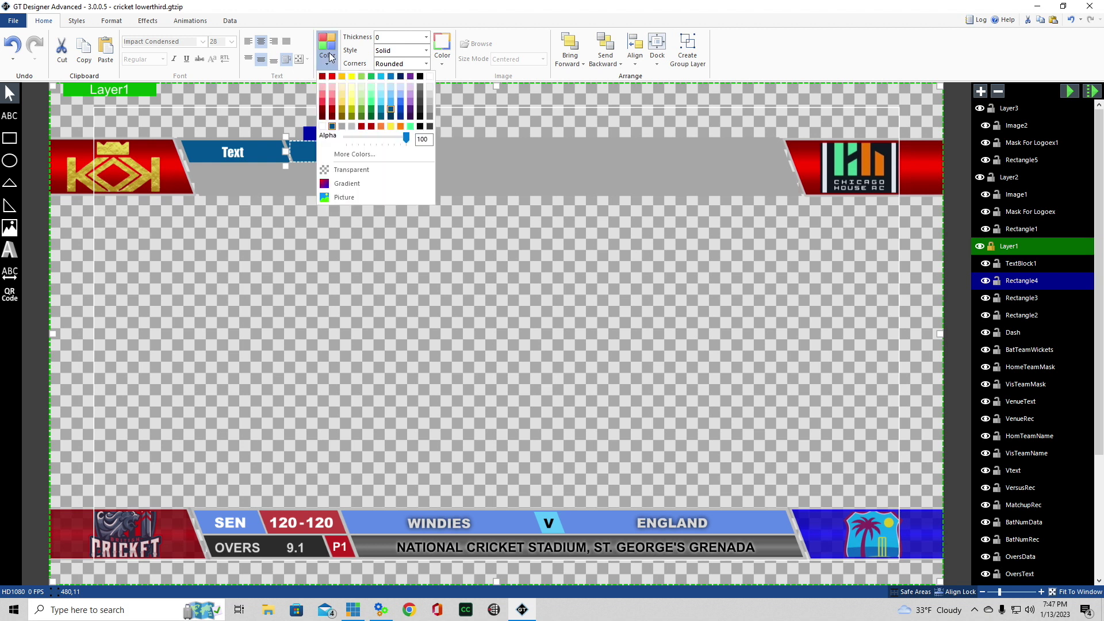
{"action": "left_click", "coordinate": [331, 101]}
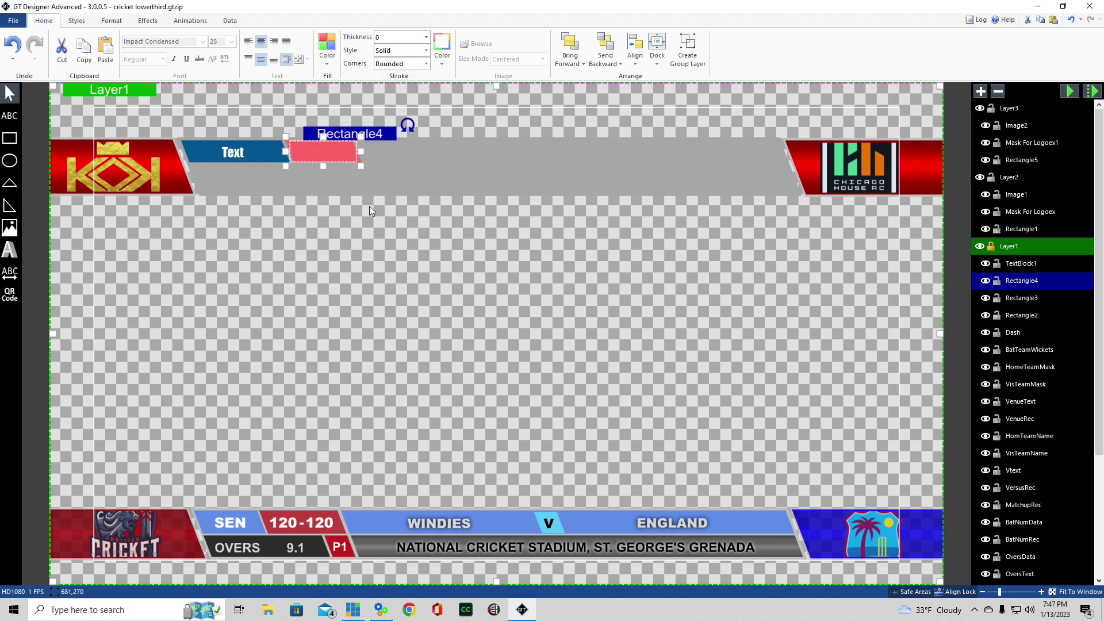
{"action": "left_click", "coordinate": [432, 182]}
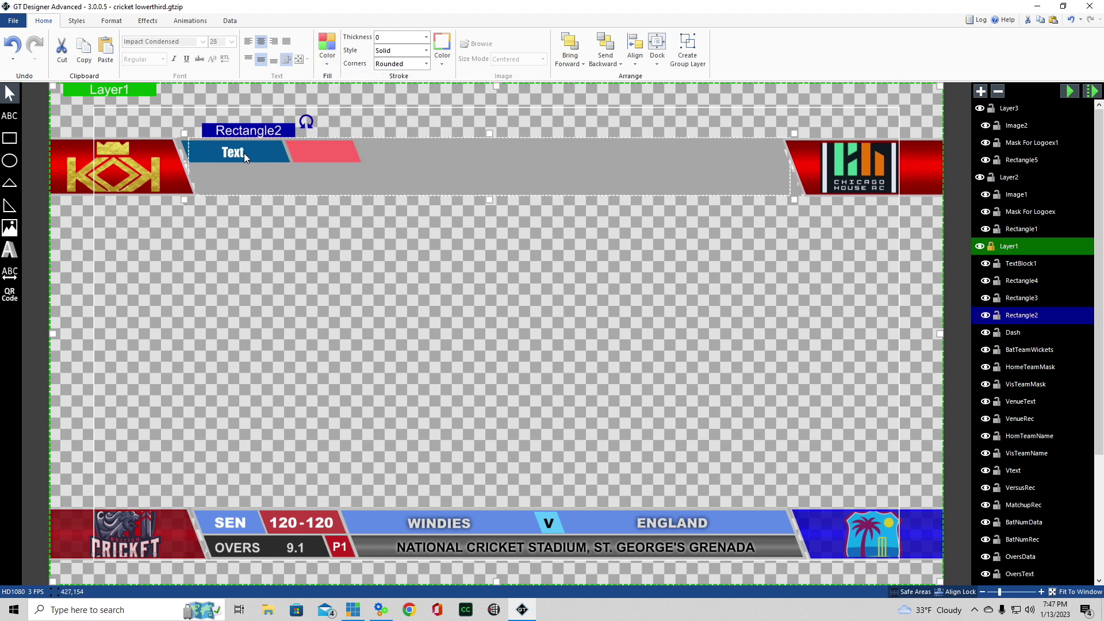